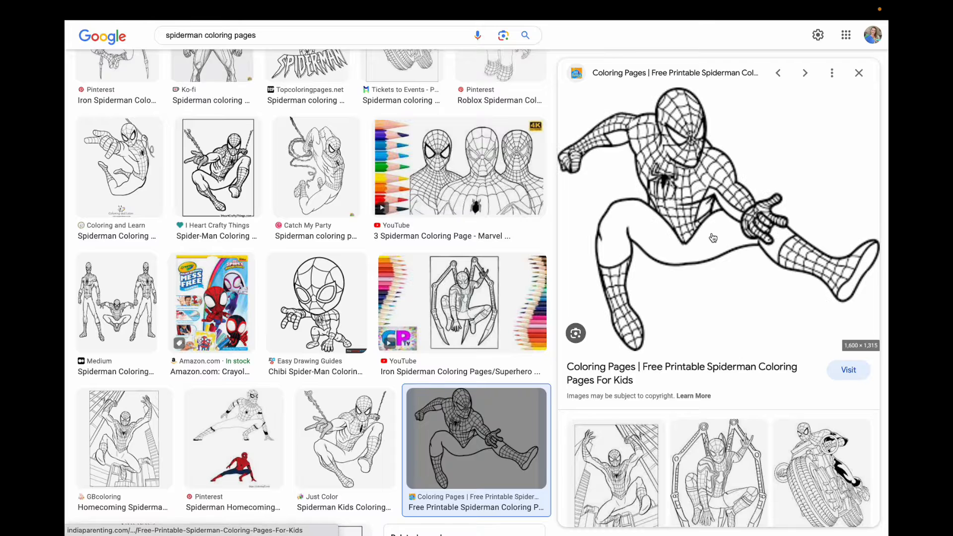
Save the enlarged Spiderman coloring page image to the Desktop under the name spiderman.
{"action": "right_click", "coordinate": [712, 235]}
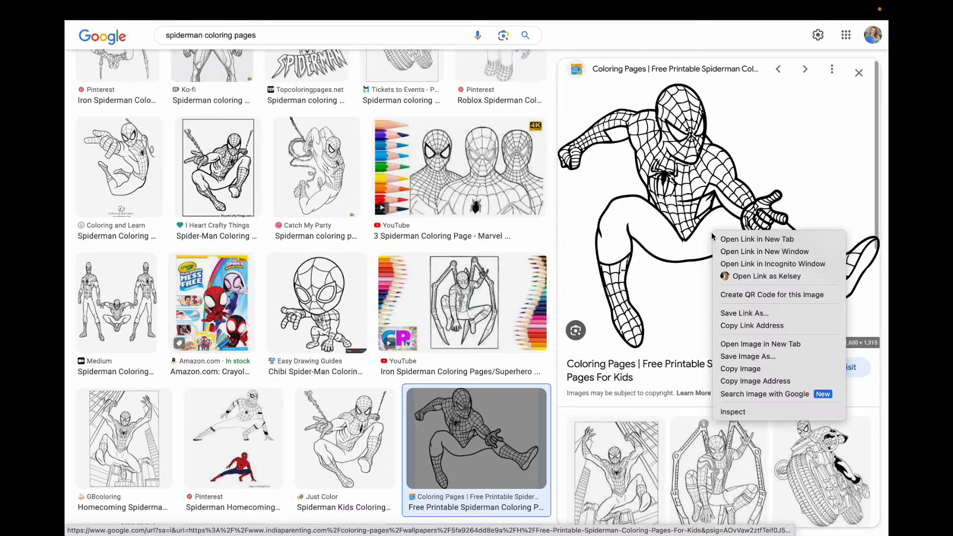
{"action": "left_click", "coordinate": [743, 356]}
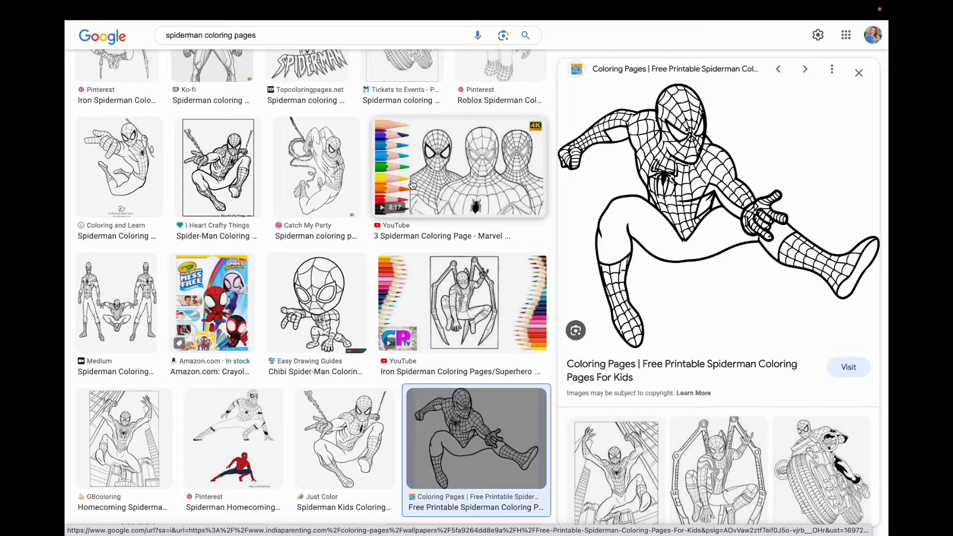
{"action": "type", "text": "spid"}
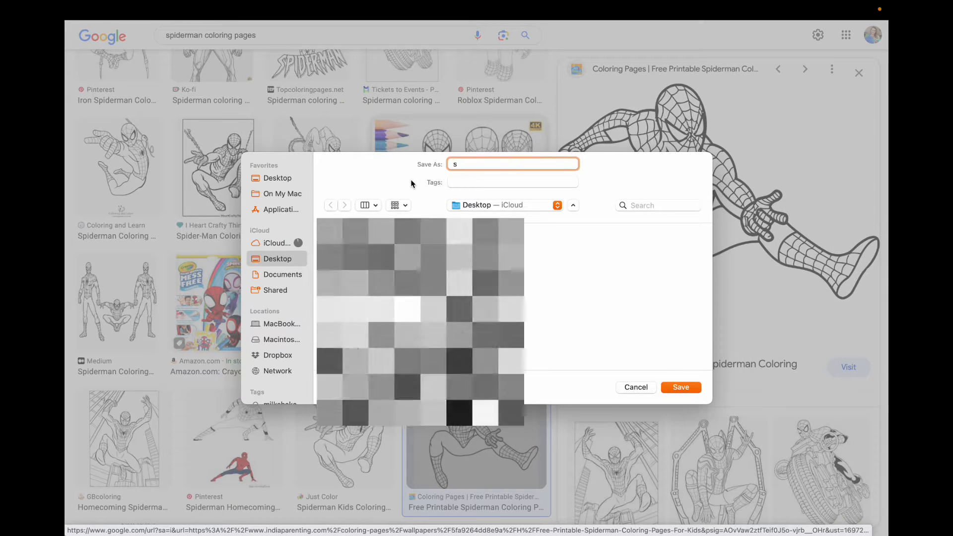
{"action": "type", "text": "erman"}
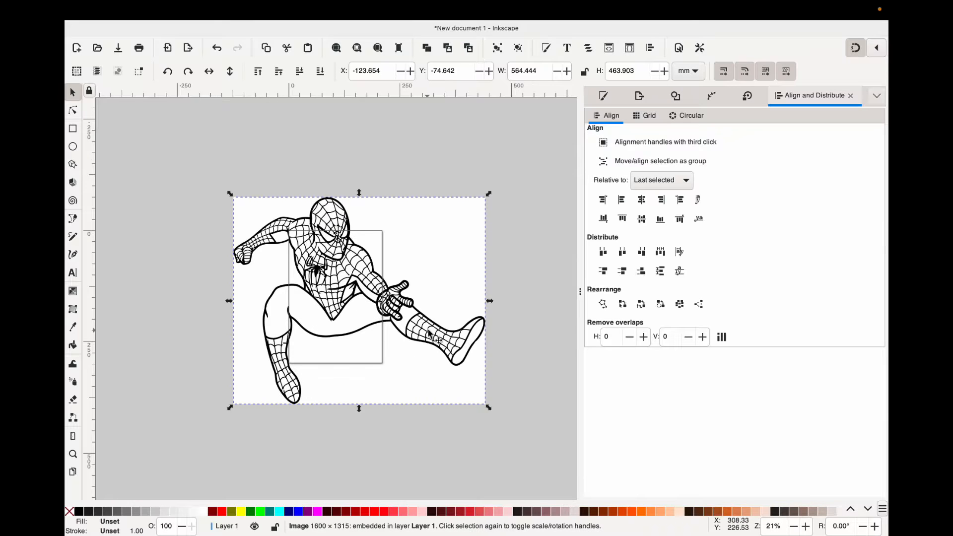
Trace the imported Spiderman bitmap with a single-scan Brightness cutoff at a 0.450 threshold.
{"action": "mouse_move", "coordinate": [391, 343]}
{"action": "left_mouse_down"}
{"action": "mouse_move", "coordinate": [447, 366]}
{"action": "mouse_move", "coordinate": [387, 349]}
{"action": "left_mouse_up"}
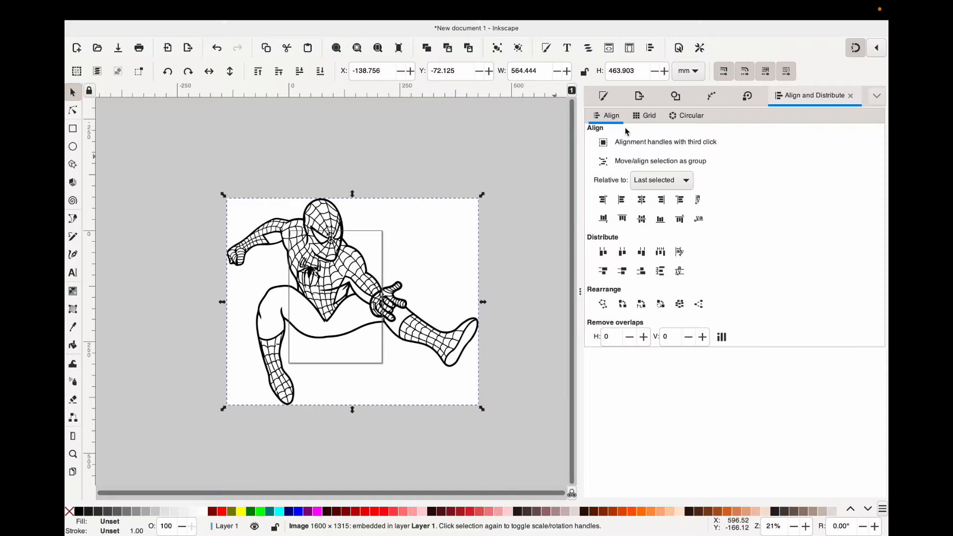
{"action": "left_click", "coordinate": [413, 188]}
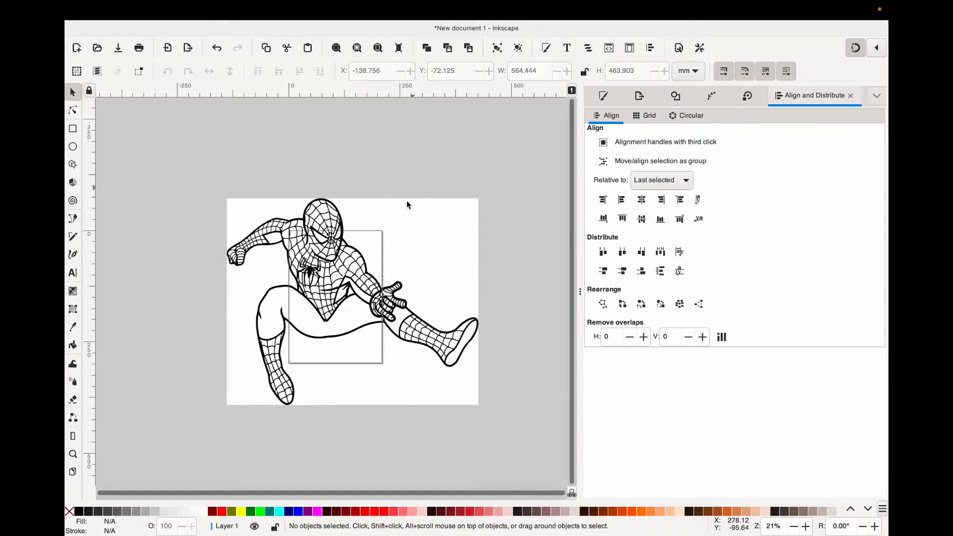
{"action": "left_click", "coordinate": [389, 248]}
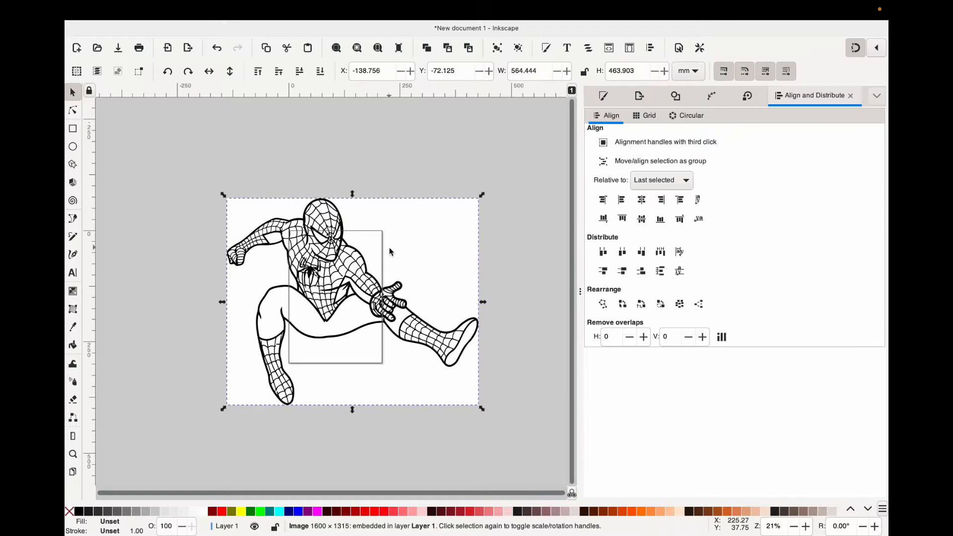
{"action": "left_click", "coordinate": [675, 97]}
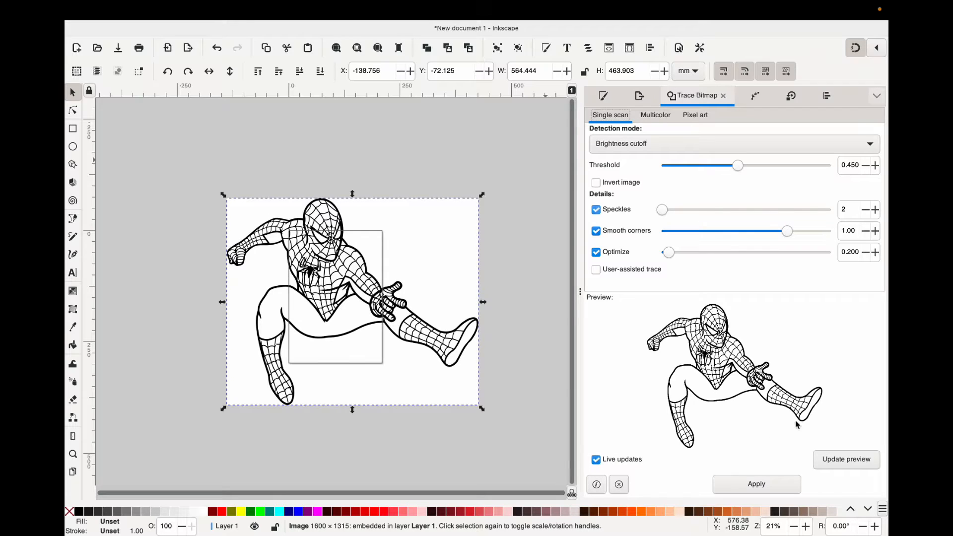
{"action": "left_click", "coordinate": [757, 485]}
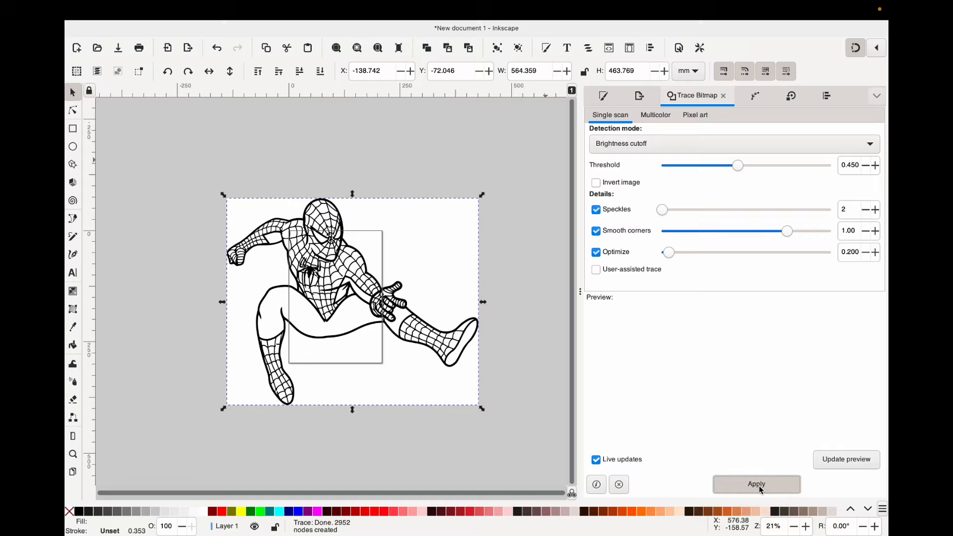
Separate the traced figure from the original bitmap and delete the bitmap, keeping only the vector path.
{"action": "mouse_move", "coordinate": [322, 280]}
{"action": "left_mouse_down"}
{"action": "mouse_move", "coordinate": [479, 280]}
{"action": "mouse_move", "coordinate": [438, 280]}
{"action": "mouse_move", "coordinate": [458, 237]}
{"action": "mouse_move", "coordinate": [439, 228]}
{"action": "mouse_move", "coordinate": [339, 266]}
{"action": "left_mouse_up"}
{"action": "left_click", "coordinate": [285, 277]}
{"action": "key", "text": "Delete"}
{"action": "left_click", "coordinate": [471, 224]}
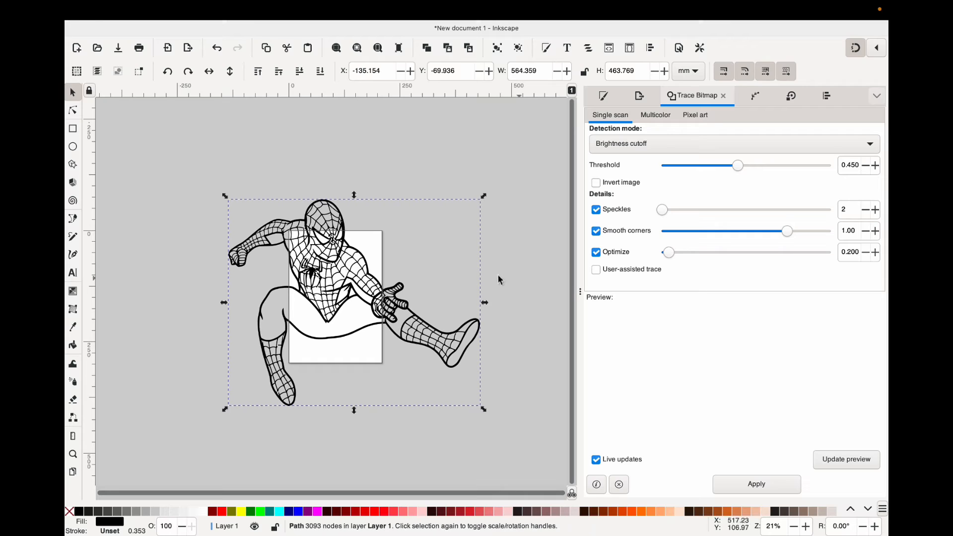
Break the traced Spiderman path apart into separate shapes.
{"action": "mouse_move", "coordinate": [247, 15]}
{"action": "left_click", "coordinate": [275, 10]}
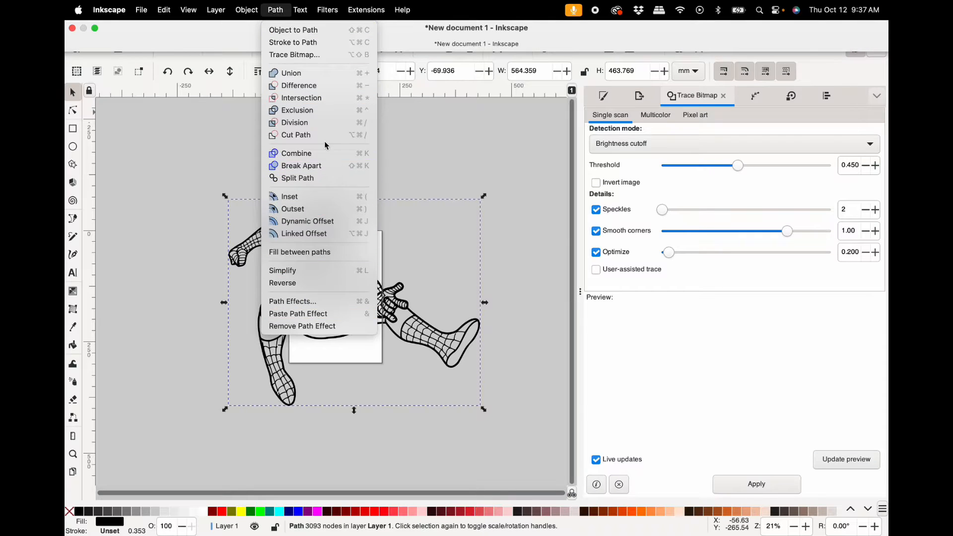
{"action": "left_click", "coordinate": [313, 179]}
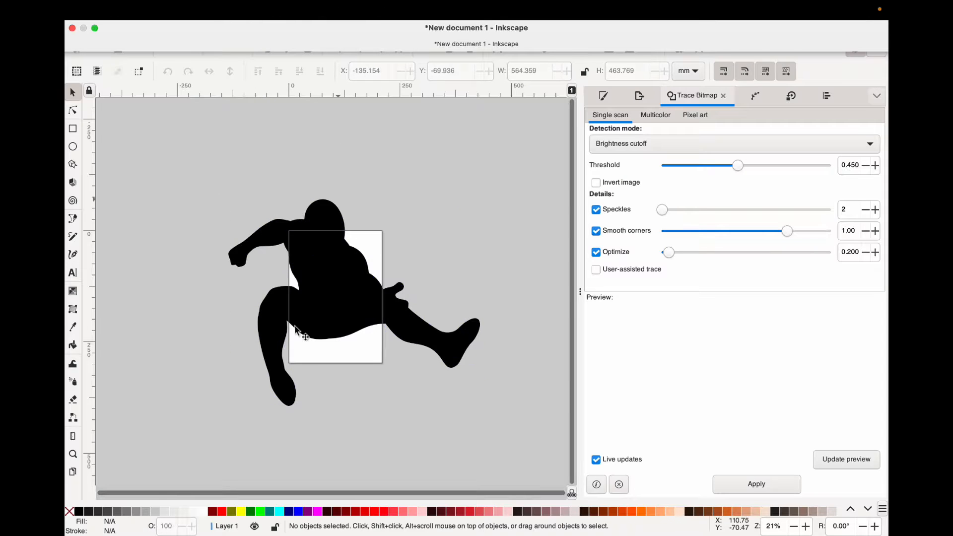
Fill the full-body silhouette with gray and send it behind all the other shapes.
{"action": "left_click", "coordinate": [266, 332]}
{"action": "left_click", "coordinate": [249, 264]}
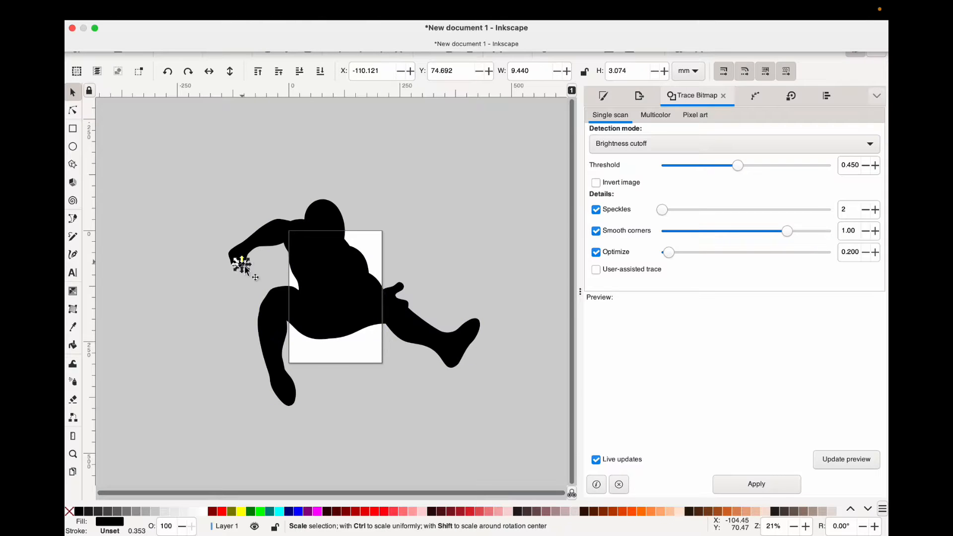
{"action": "left_click", "coordinate": [238, 257]}
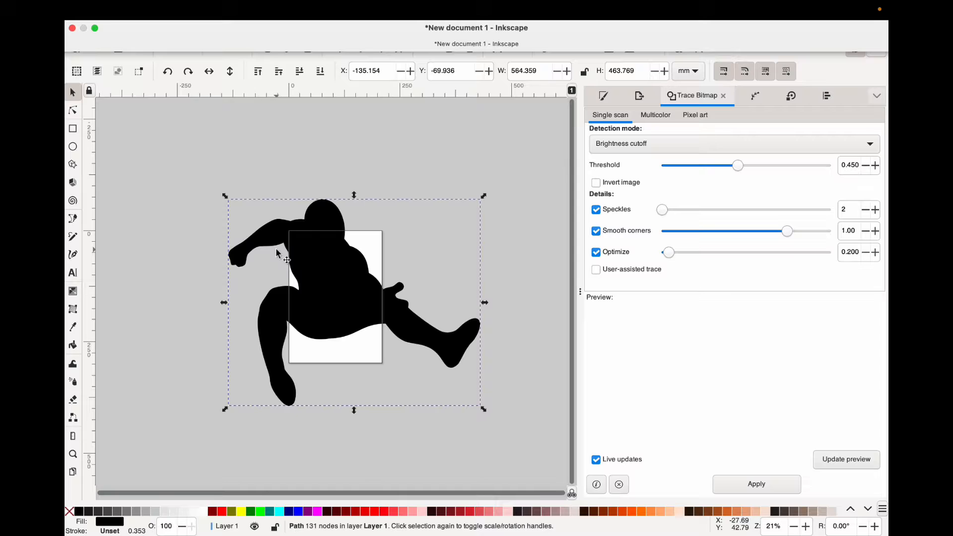
{"action": "left_click", "coordinate": [142, 512]}
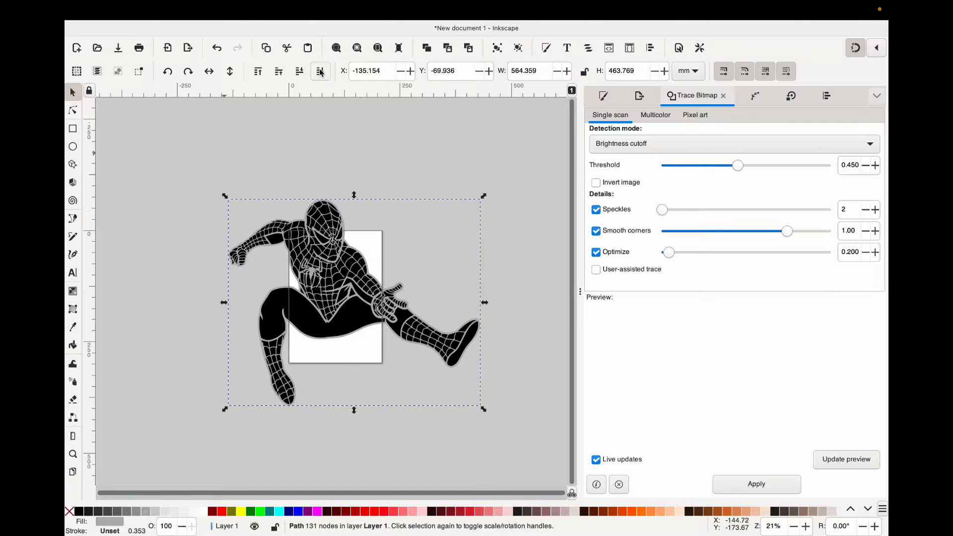
{"action": "left_click", "coordinate": [345, 389]}
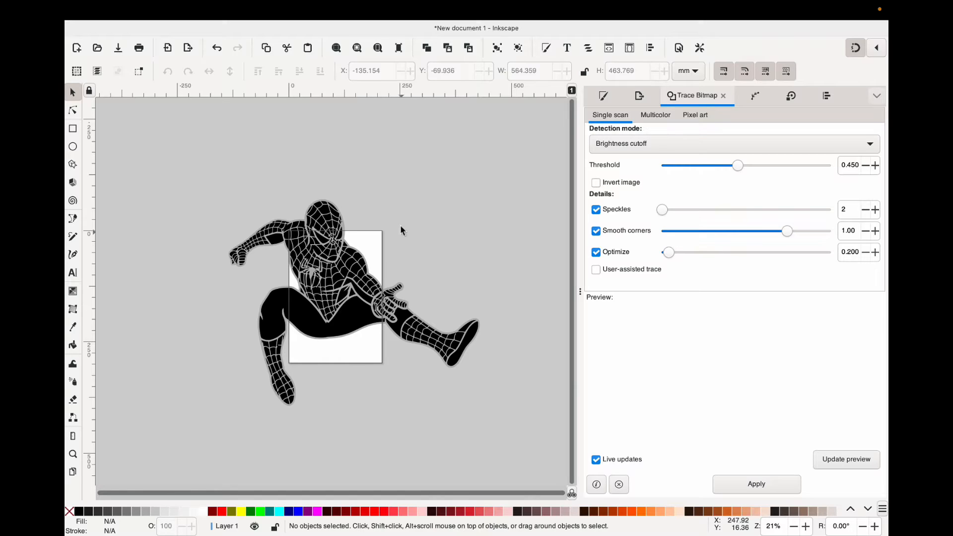
Fill the large thigh shape of the suit with blue.
{"action": "scroll", "coordinate": [328, 268], "scroll_direction": "up", "scroll_amount": 2, "text": "ctrl"}
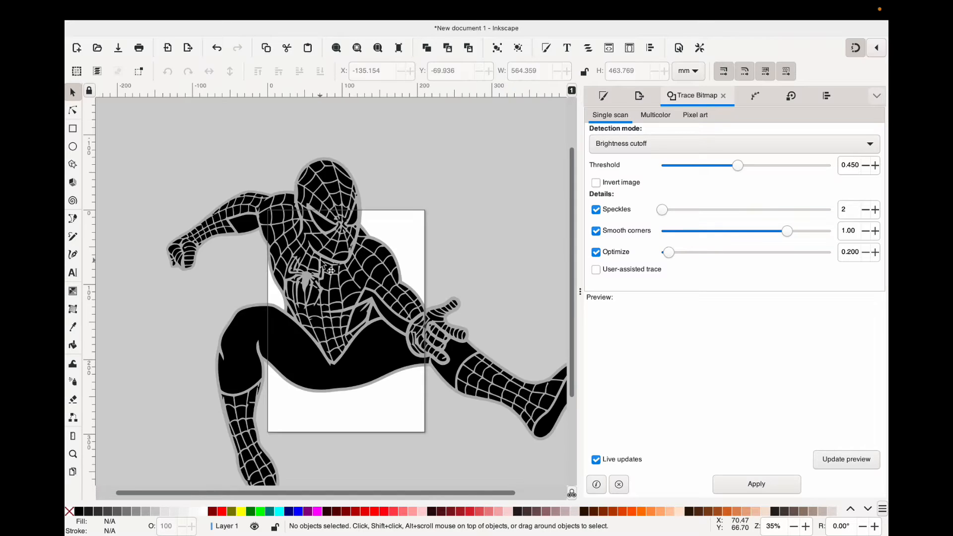
{"action": "scroll", "coordinate": [322, 267], "scroll_direction": "down", "scroll_amount": 2}
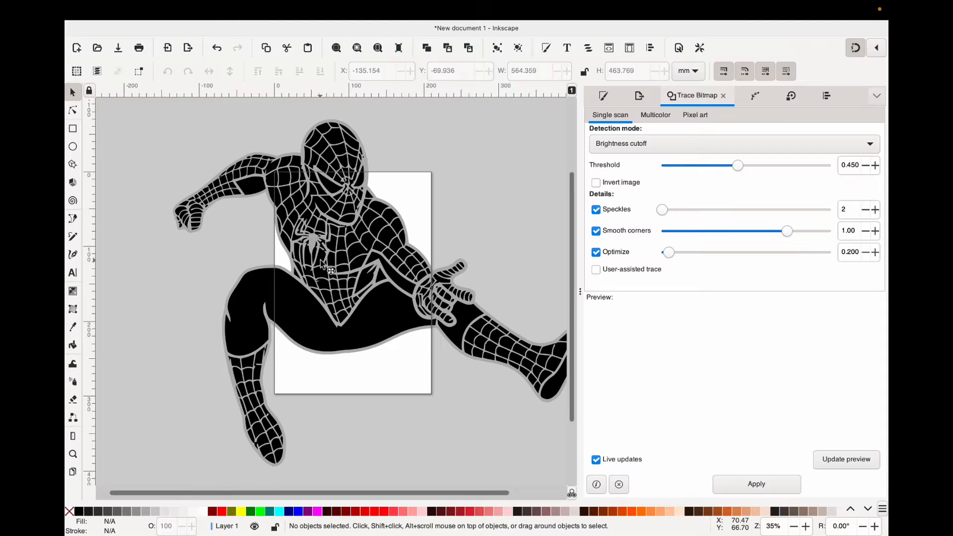
{"action": "left_click", "coordinate": [379, 330]}
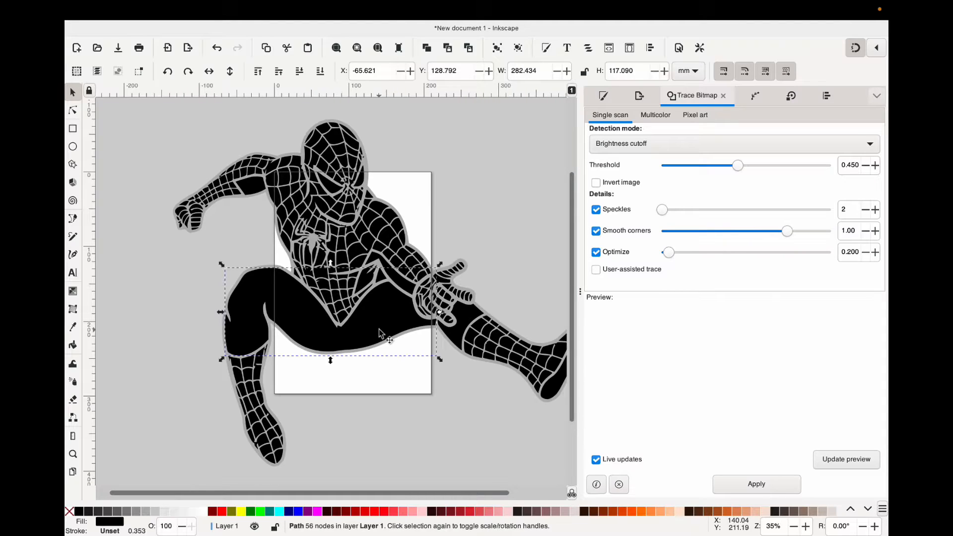
{"action": "scroll", "coordinate": [275, 511], "scroll_direction": "down", "scroll_amount": 4}
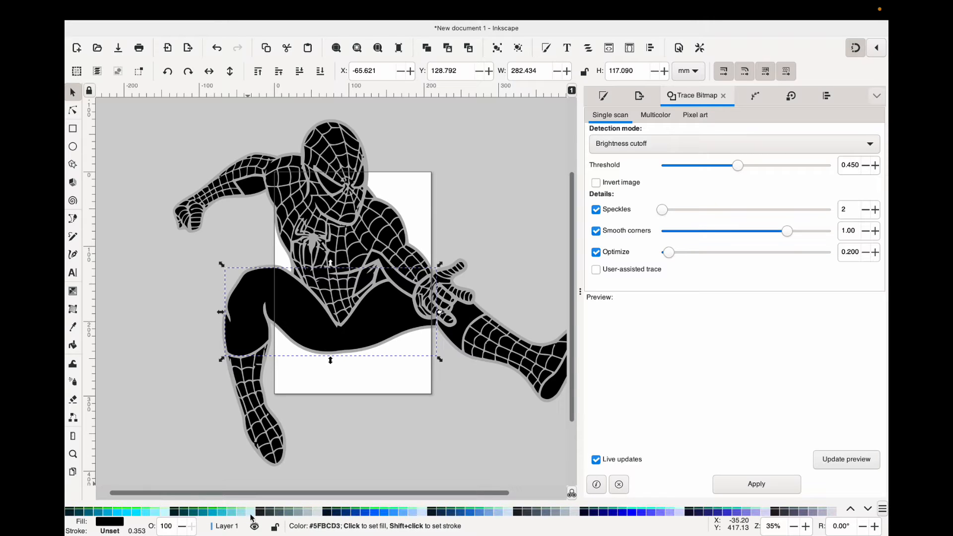
{"action": "left_click", "coordinate": [379, 512]}
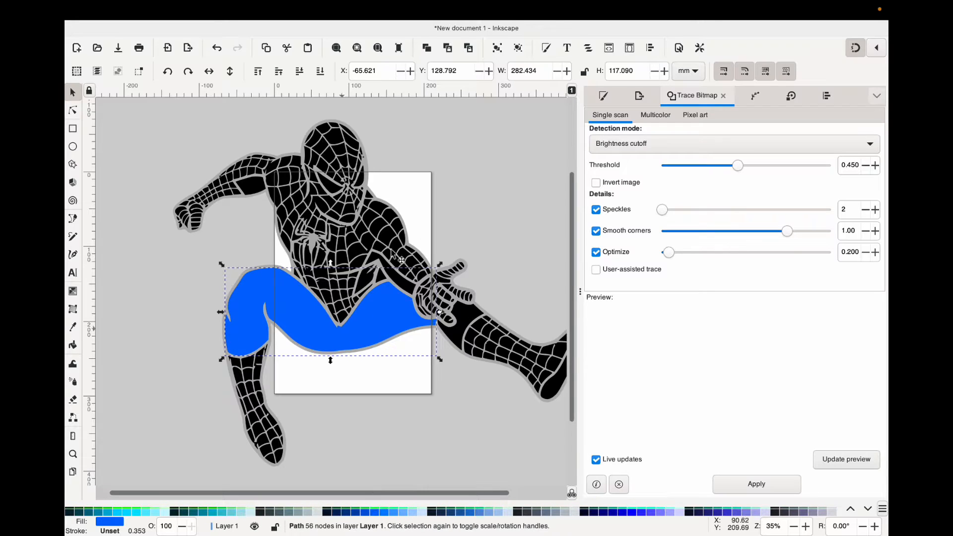
Unite the side-of-waist shapes with the thigh shape and fill the combined path with blue #0066ff.
{"action": "left_click", "coordinate": [366, 282], "text": "shift"}
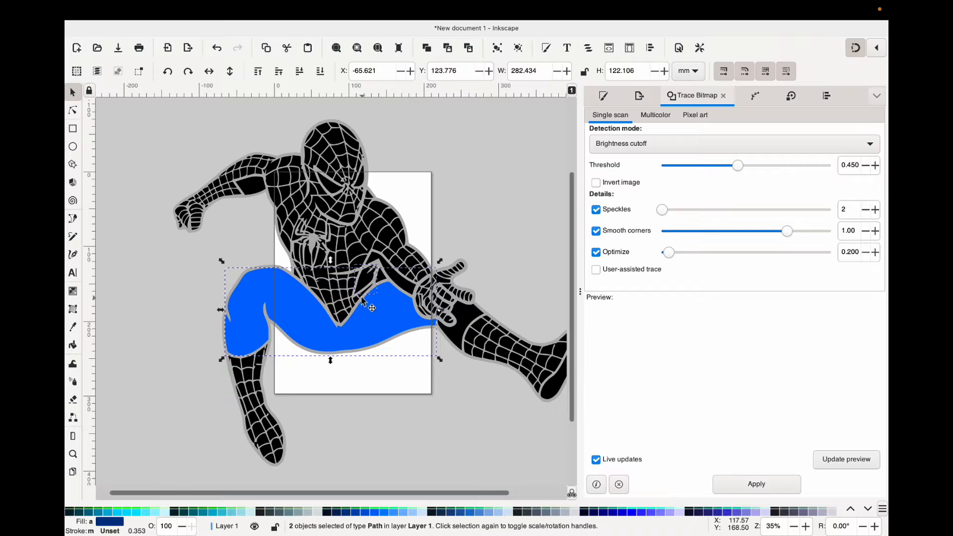
{"action": "left_click", "coordinate": [374, 259], "text": "shift"}
{"action": "key", "text": "ctrl+plus"}
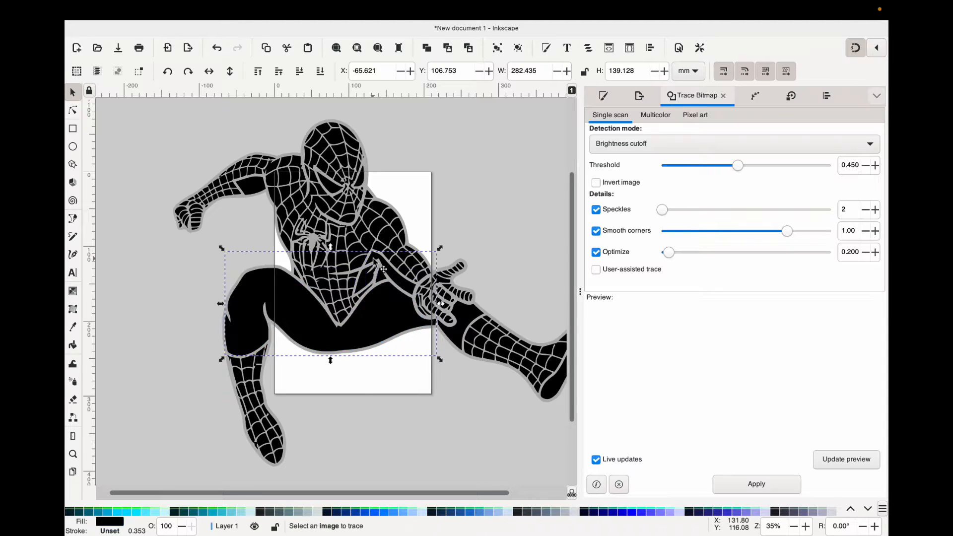
{"action": "left_click", "coordinate": [394, 512]}
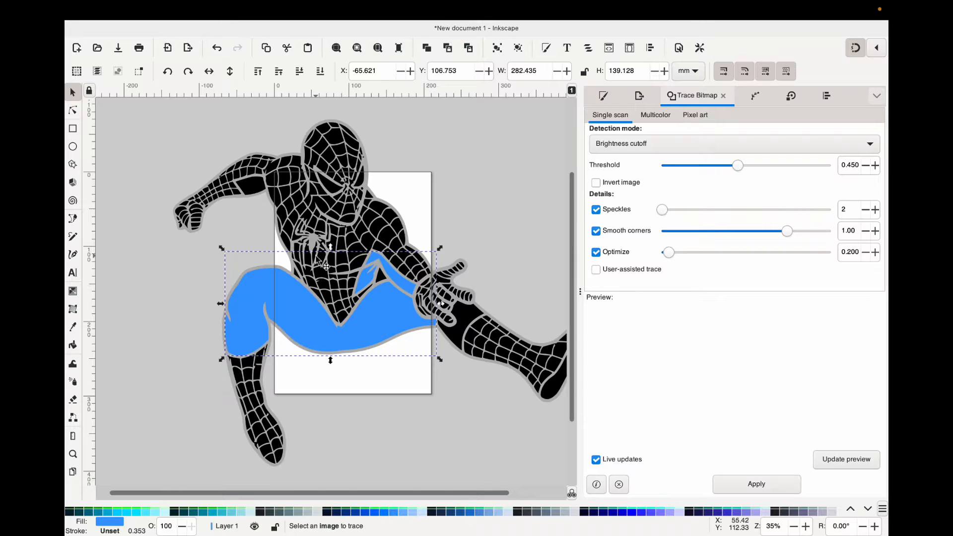
{"action": "left_click", "coordinate": [381, 511]}
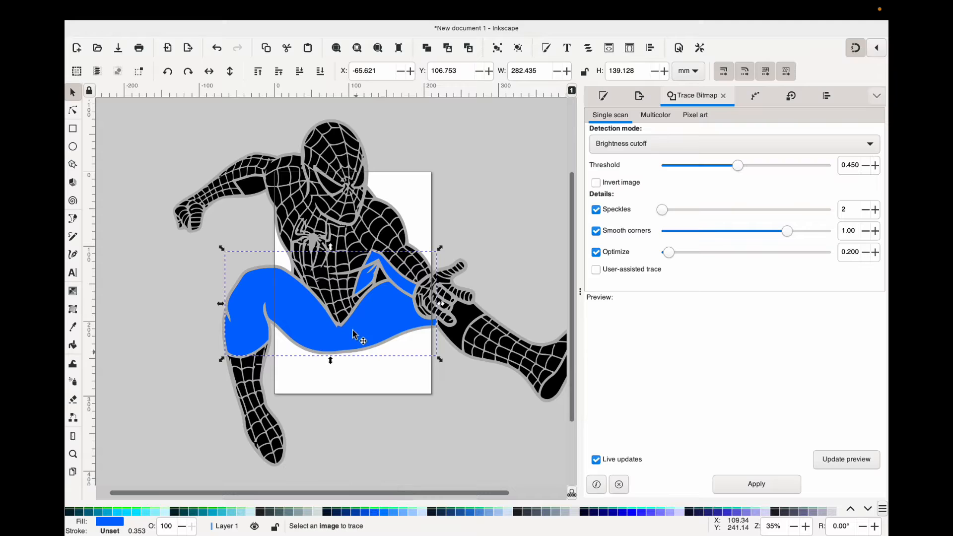
Color the plain upper-arm patch with the blue sampled from the thighs.
{"action": "left_click", "coordinate": [293, 284]}
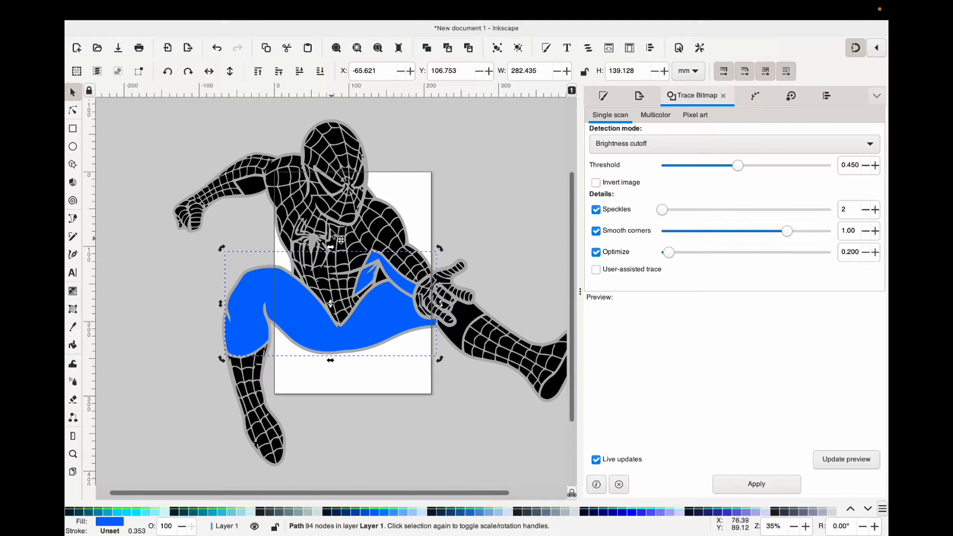
{"action": "left_click", "coordinate": [265, 195]}
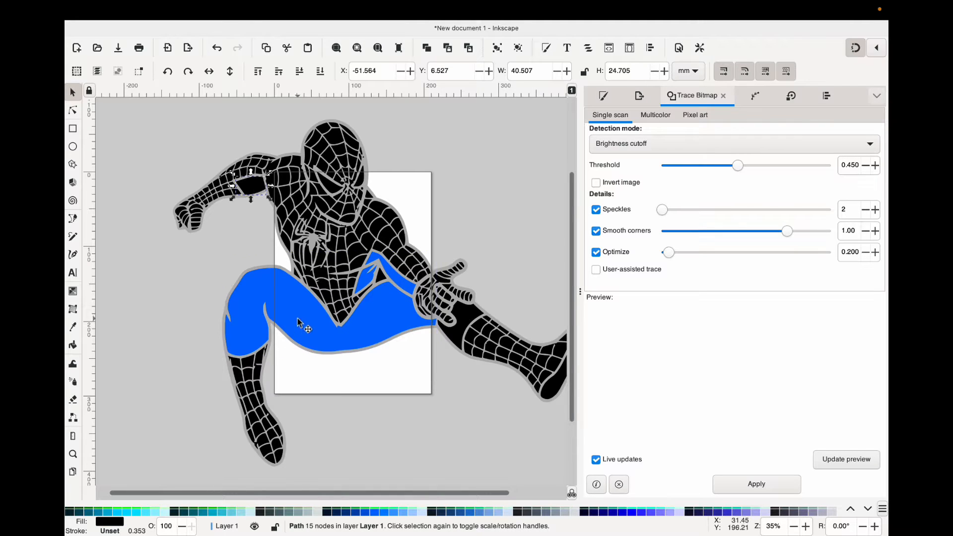
{"action": "key", "text": "d"}
{"action": "left_click", "coordinate": [310, 328]}
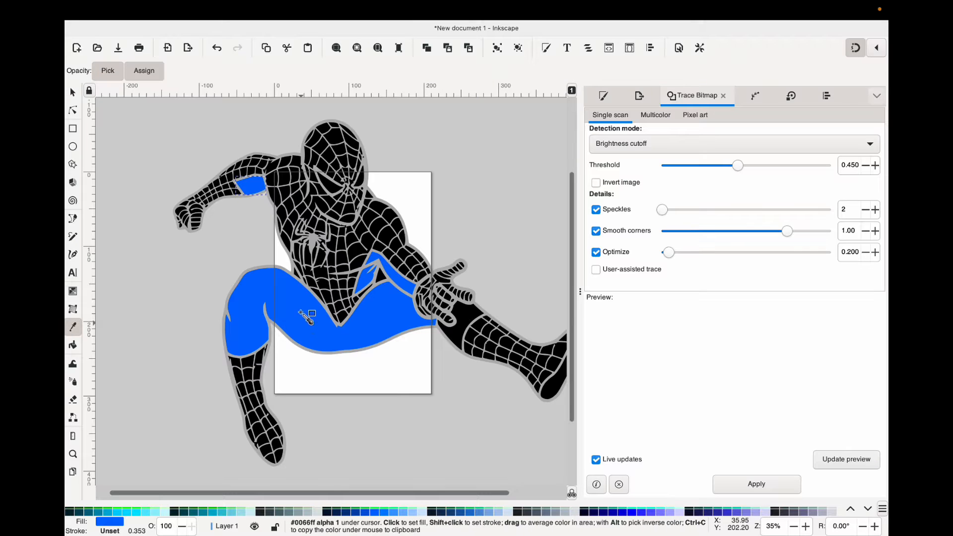
Unite the blue arm patch with the blue thigh shape into one path, undoing a trial move of it.
{"action": "key", "text": "s"}
{"action": "left_click", "coordinate": [298, 304], "text": "shift"}
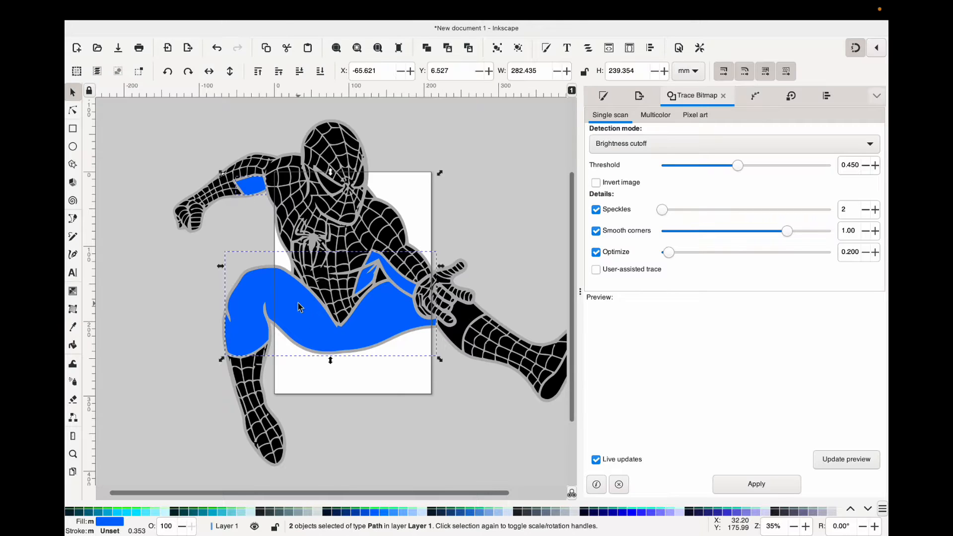
{"action": "left_click", "coordinate": [276, 10]}
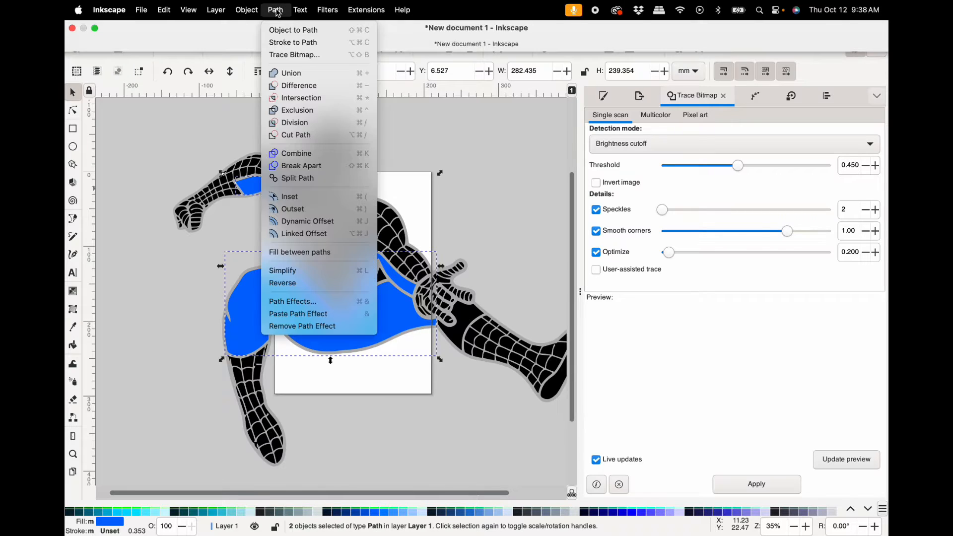
{"action": "left_click", "coordinate": [290, 73]}
{"action": "left_click_drag", "start_coordinate": [385, 337], "coordinate": [318, 336]}
{"action": "key", "text": "super+z"}
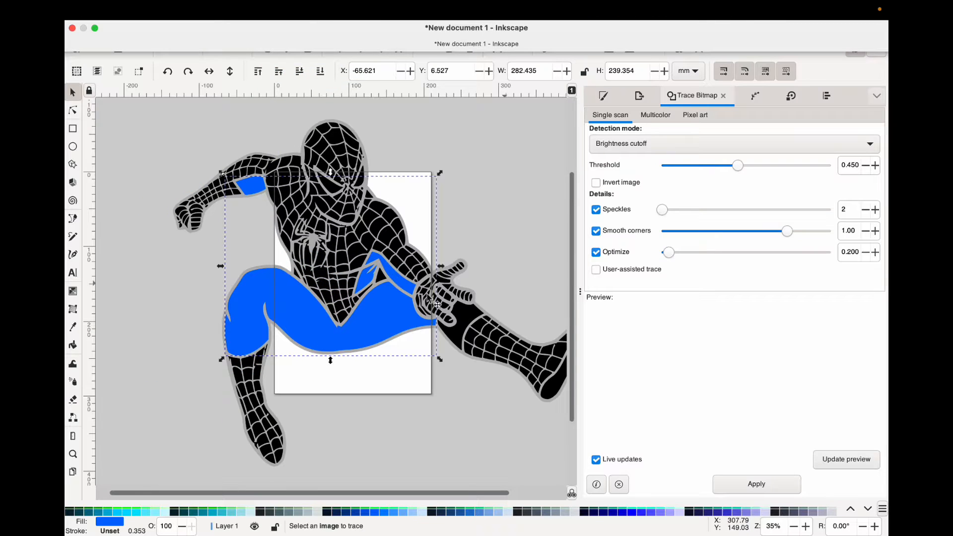
Unite the black leg section above the outstretched boot with the blue suit path.
{"action": "scroll", "coordinate": [430, 301], "scroll_direction": "down", "scroll_amount": 2}
{"action": "scroll", "coordinate": [430, 300], "scroll_direction": "right", "scroll_amount": 2}
{"action": "left_click", "coordinate": [426, 316], "text": "shift"}
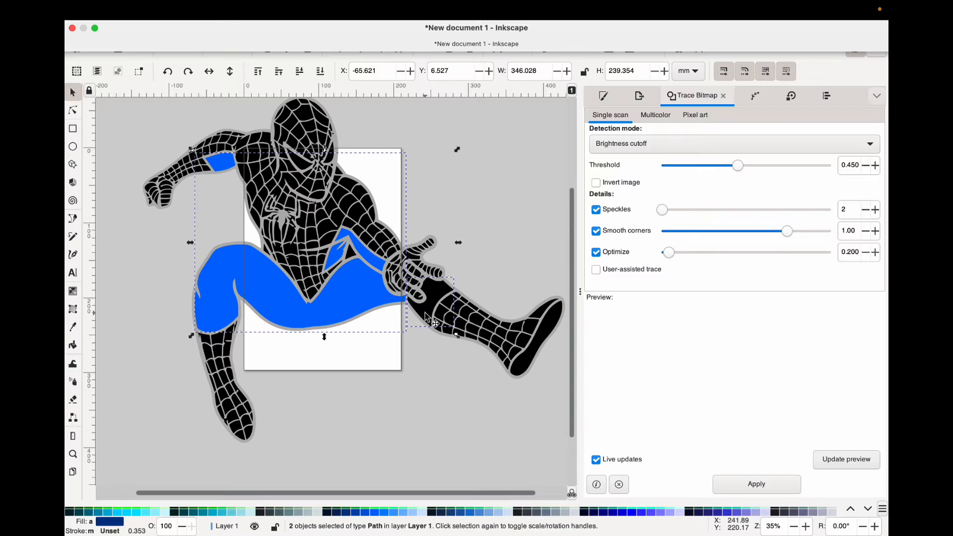
{"action": "key", "text": "super+plus"}
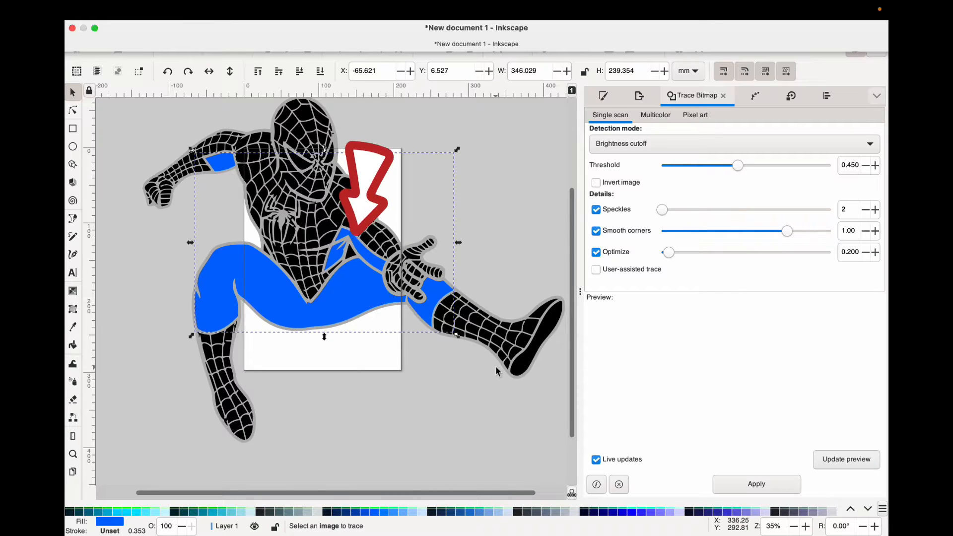
Delete the black sole shape from the outstretched foot.
{"action": "left_click", "coordinate": [528, 371]}
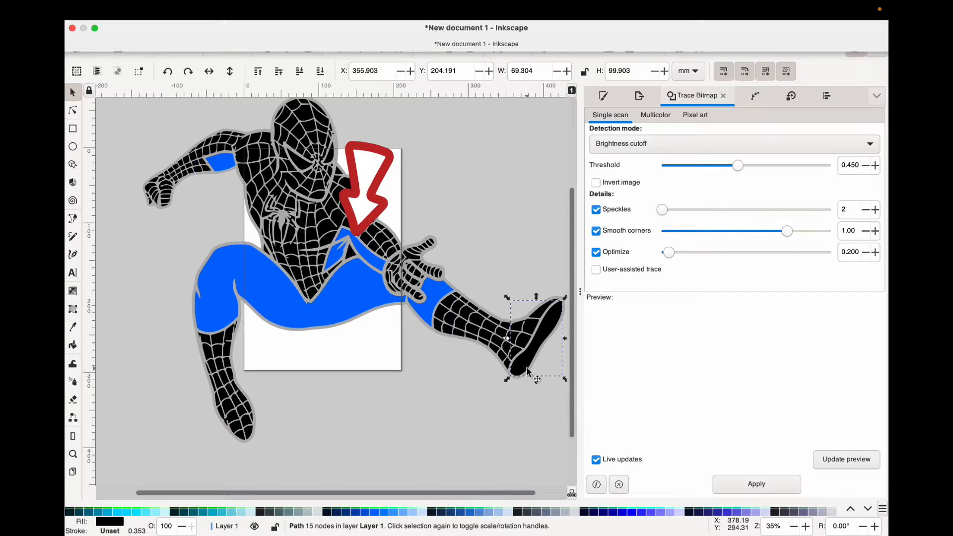
{"action": "key", "text": "Delete"}
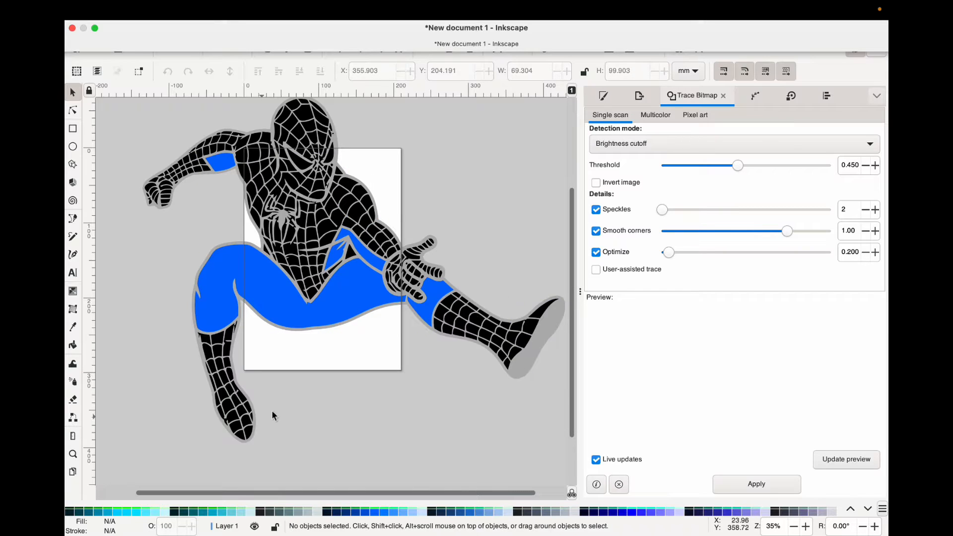
Unite the two mask eye shapes into one path and color it white.
{"action": "scroll", "coordinate": [294, 411], "scroll_direction": "up", "scroll_amount": 3}
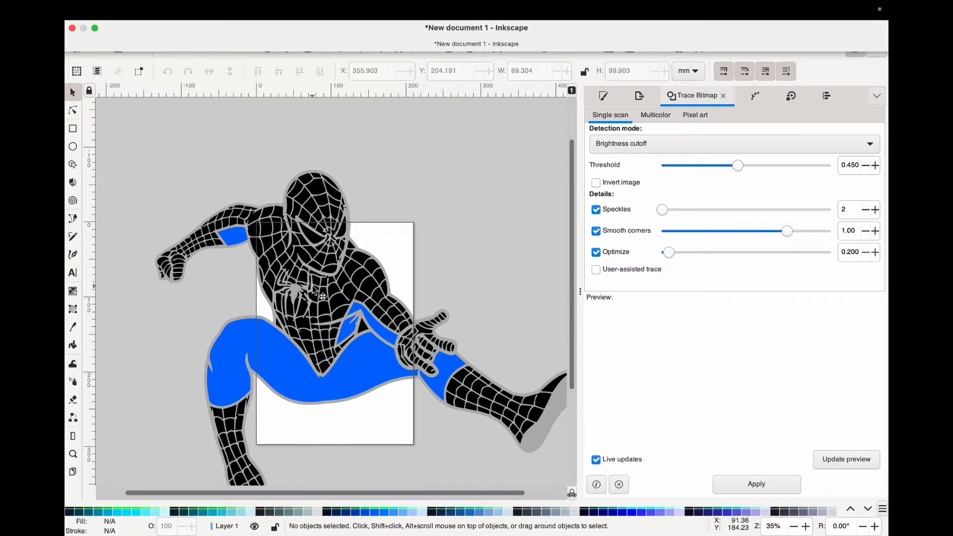
{"action": "left_click", "coordinate": [310, 233]}
{"action": "left_click_drag", "start_coordinate": [330, 219], "coordinate": [347, 204]}
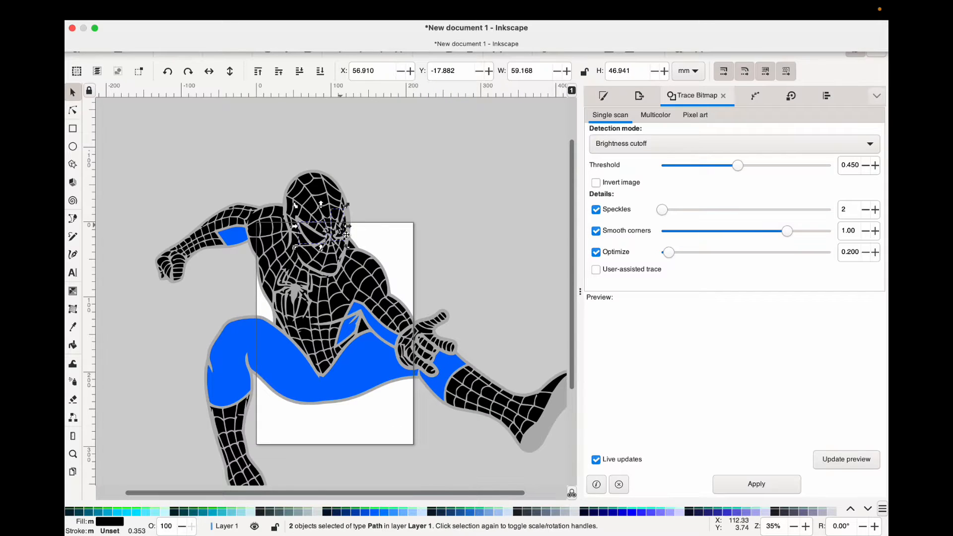
{"action": "scroll", "coordinate": [352, 227], "scroll_direction": "up", "scroll_amount": 2}
{"action": "left_click", "coordinate": [350, 240]}
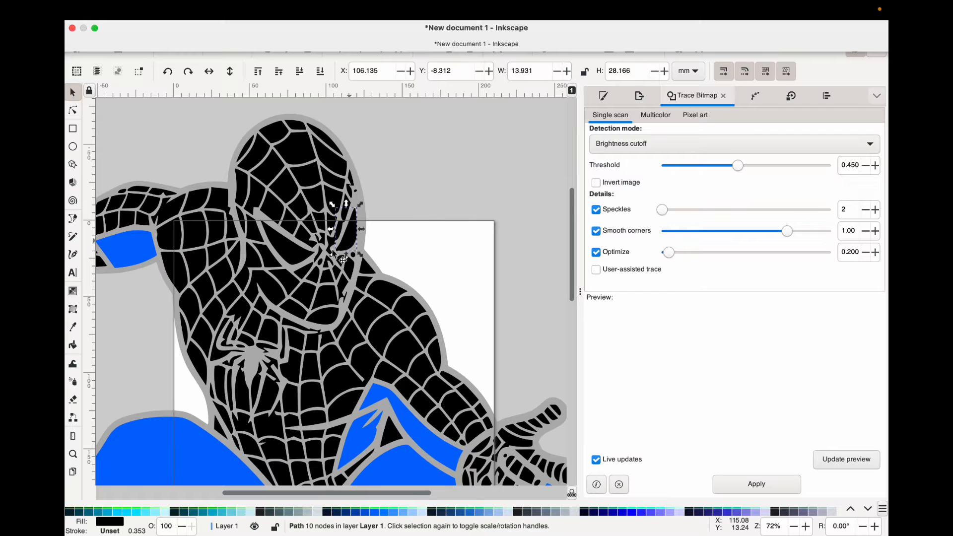
{"action": "left_click", "coordinate": [293, 257], "text": "shift"}
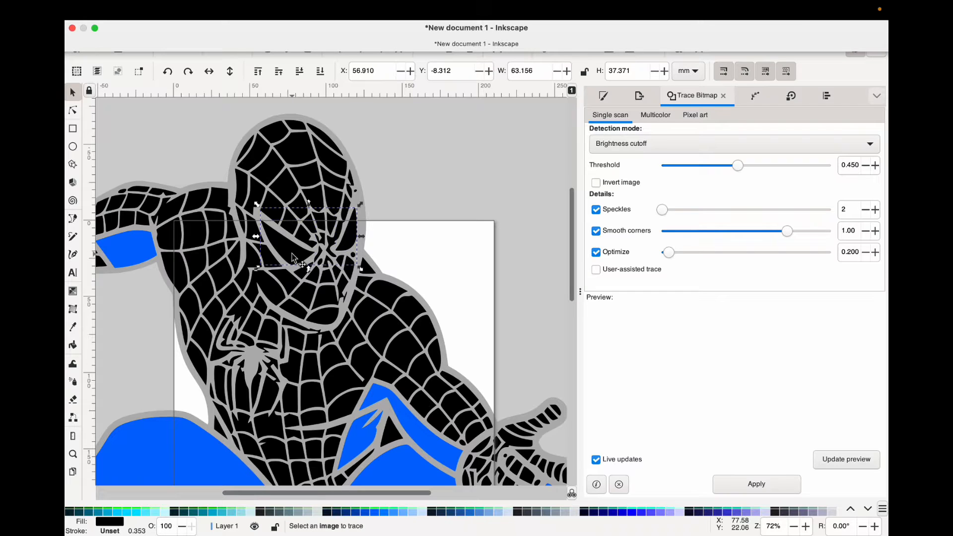
{"action": "scroll", "coordinate": [193, 516], "scroll_direction": "up", "scroll_amount": 3}
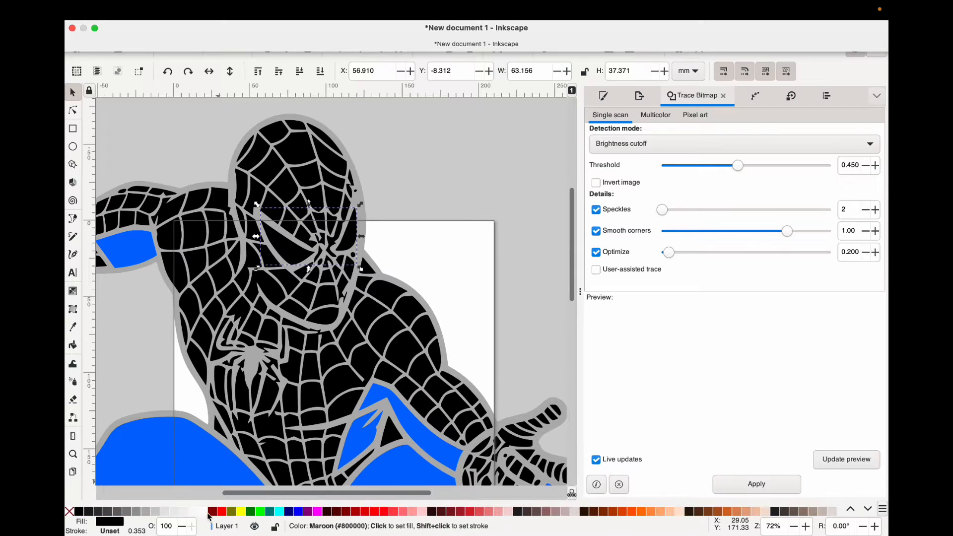
{"action": "left_click", "coordinate": [202, 511]}
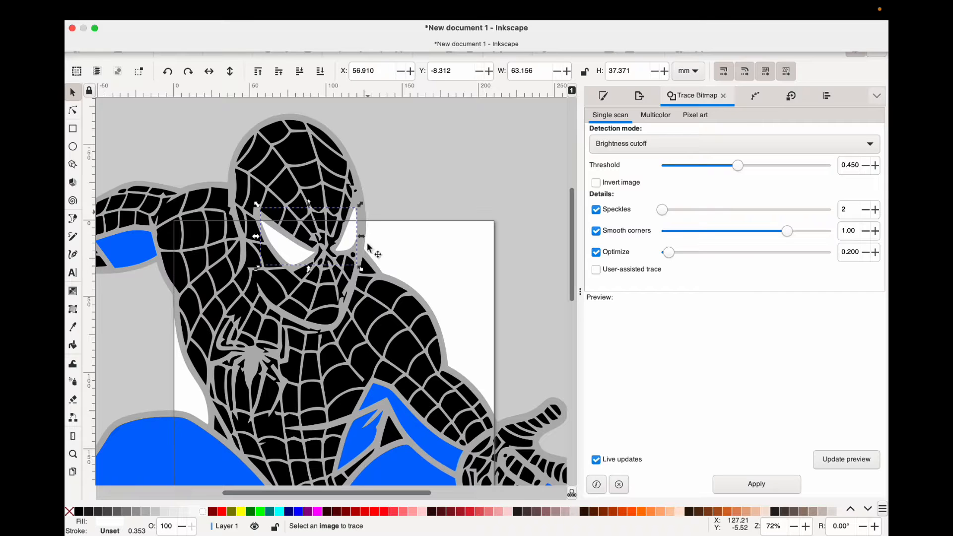
{"action": "left_click", "coordinate": [419, 178]}
Delete the tiny black speck at the mask's outer edge above the narrower eye.
{"action": "left_click", "coordinate": [357, 189]}
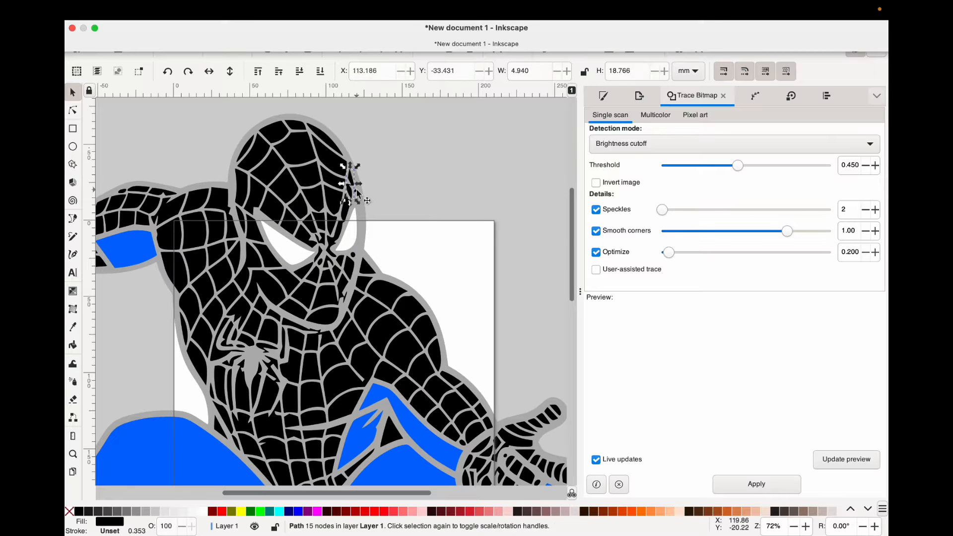
{"action": "scroll", "coordinate": [357, 189], "scroll_direction": "up", "scroll_amount": 3}
{"action": "left_click", "coordinate": [363, 202]}
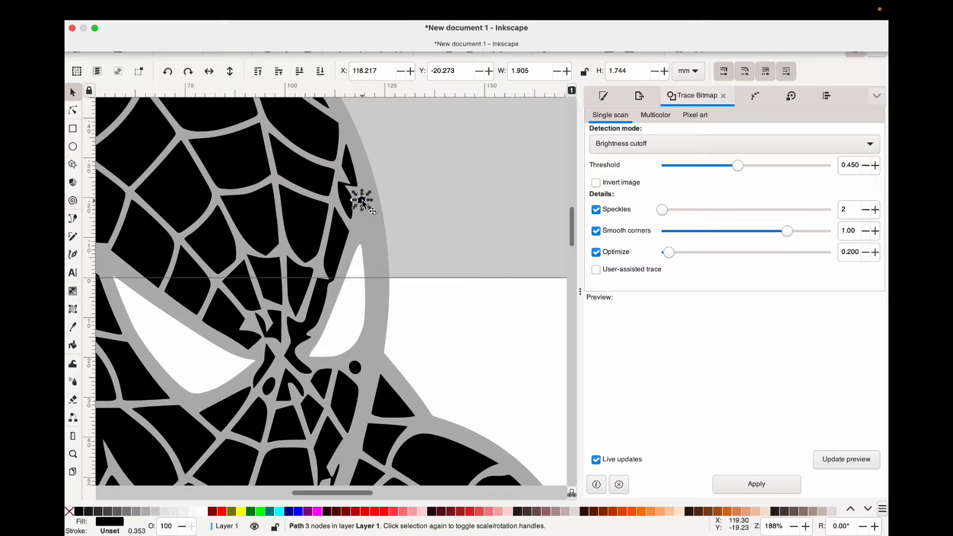
{"action": "key", "text": "Delete"}
{"action": "left_click", "coordinate": [361, 367]}
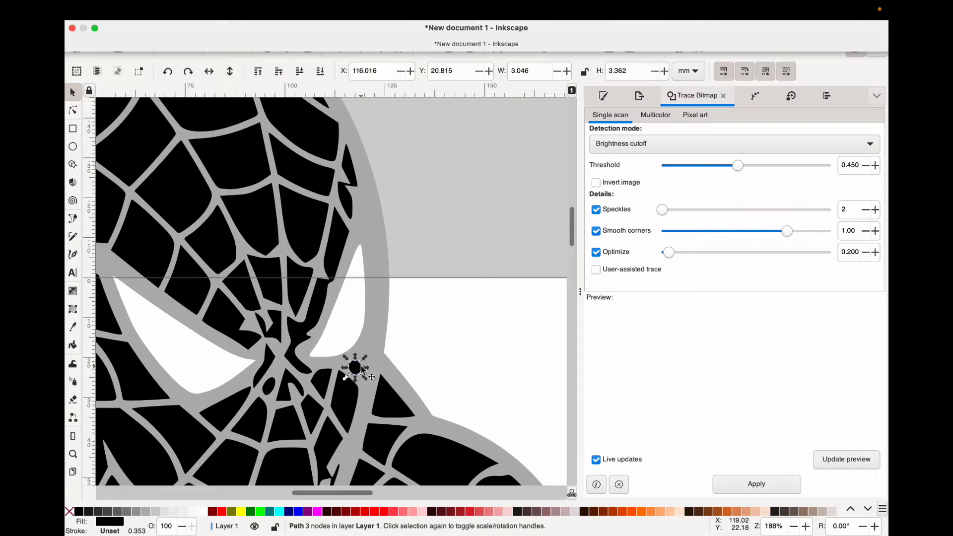
Select every path with the same black fill color as the lower foot segment and color them all red (#FF0000).
{"action": "scroll", "coordinate": [363, 368], "scroll_direction": "down", "scroll_amount": 4}
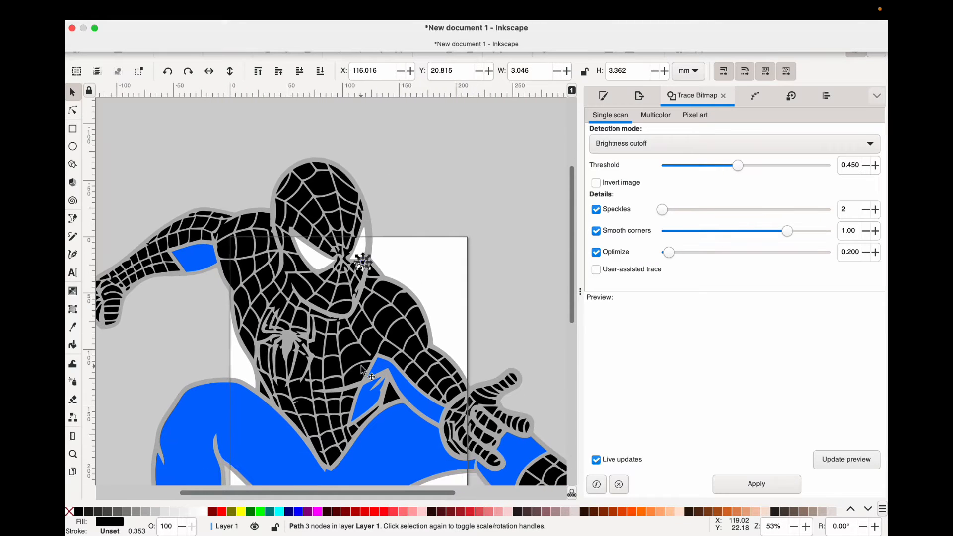
{"action": "scroll", "coordinate": [361, 367], "scroll_direction": "down", "scroll_amount": 2}
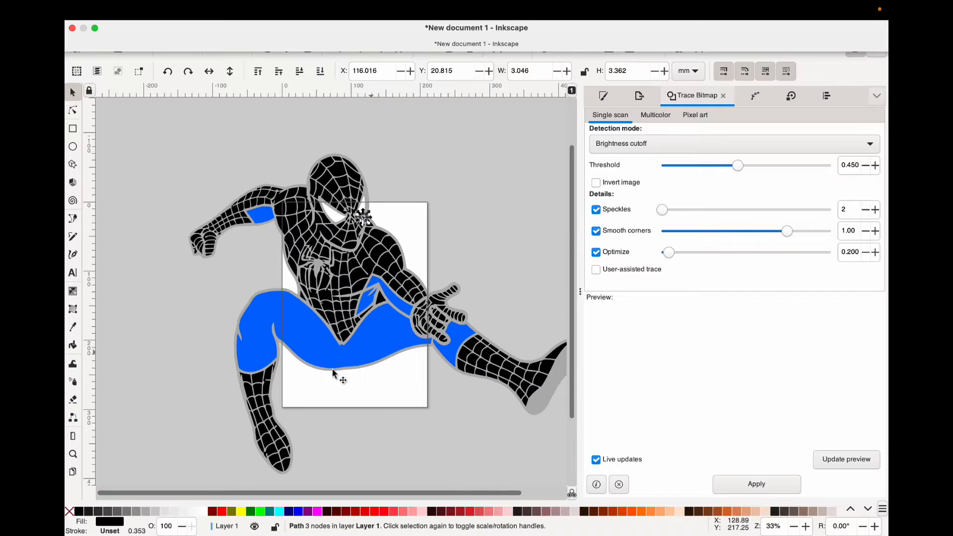
{"action": "left_click", "coordinate": [280, 461]}
{"action": "right_click", "coordinate": [284, 459]}
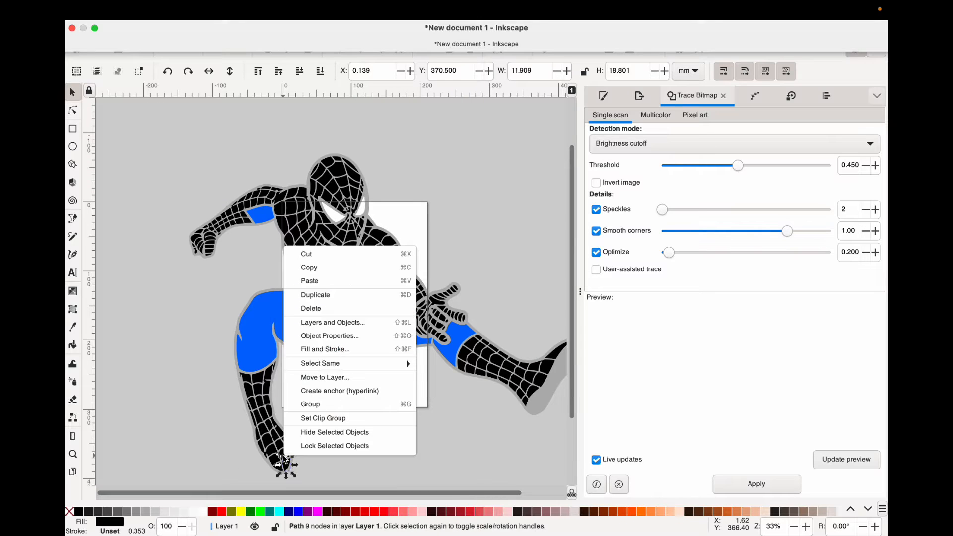
{"action": "mouse_move", "coordinate": [361, 364]}
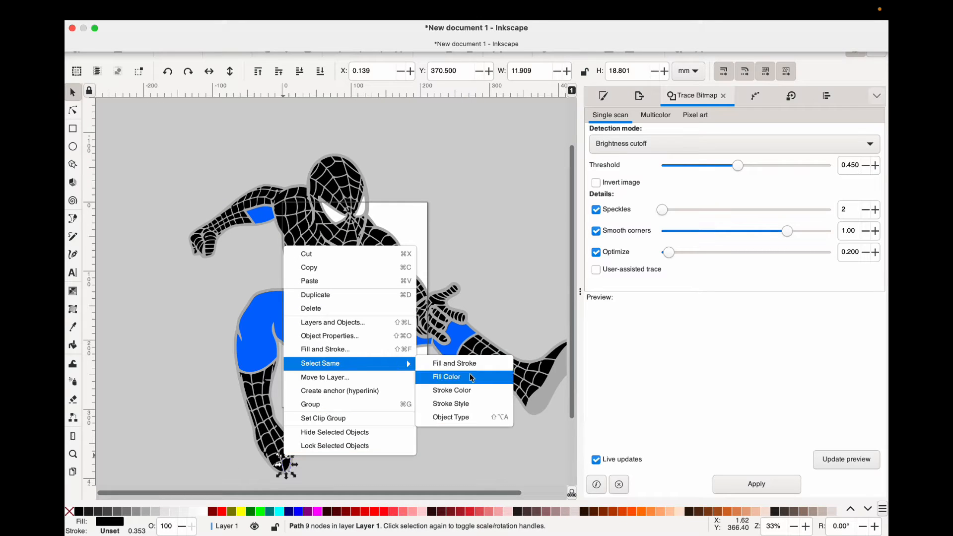
{"action": "left_click", "coordinate": [472, 378]}
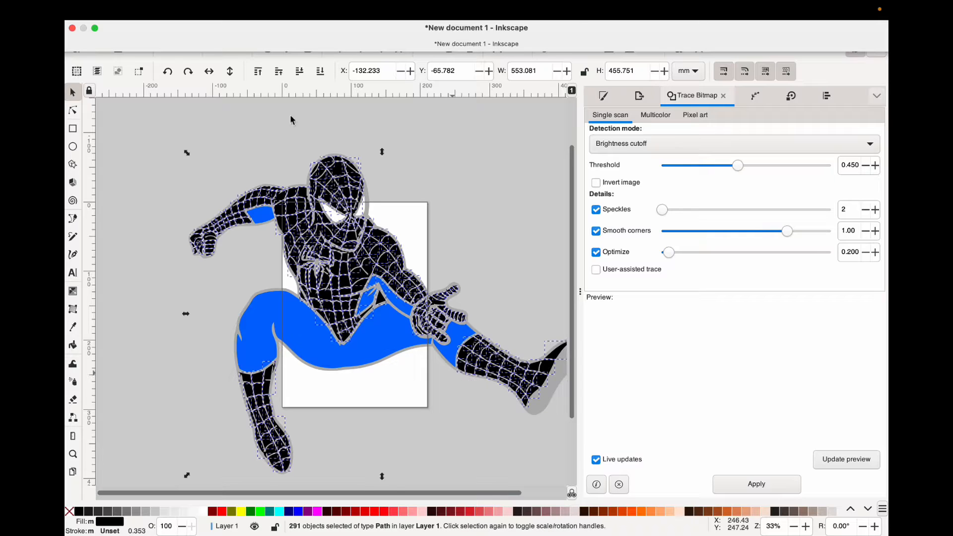
{"action": "left_click", "coordinate": [221, 516]}
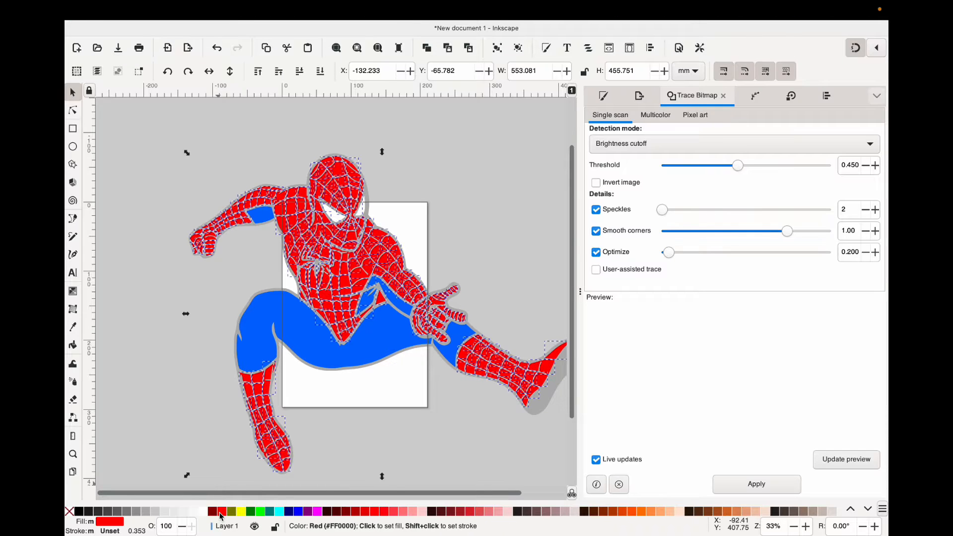
Unite all the selected red suit pieces into a single path.
{"action": "left_click", "coordinate": [282, 13]}
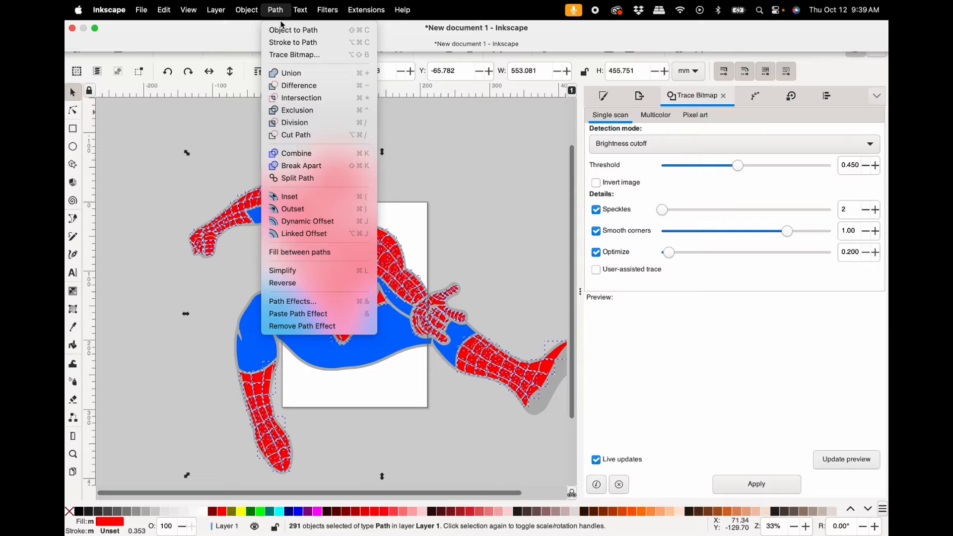
{"action": "left_click", "coordinate": [291, 74]}
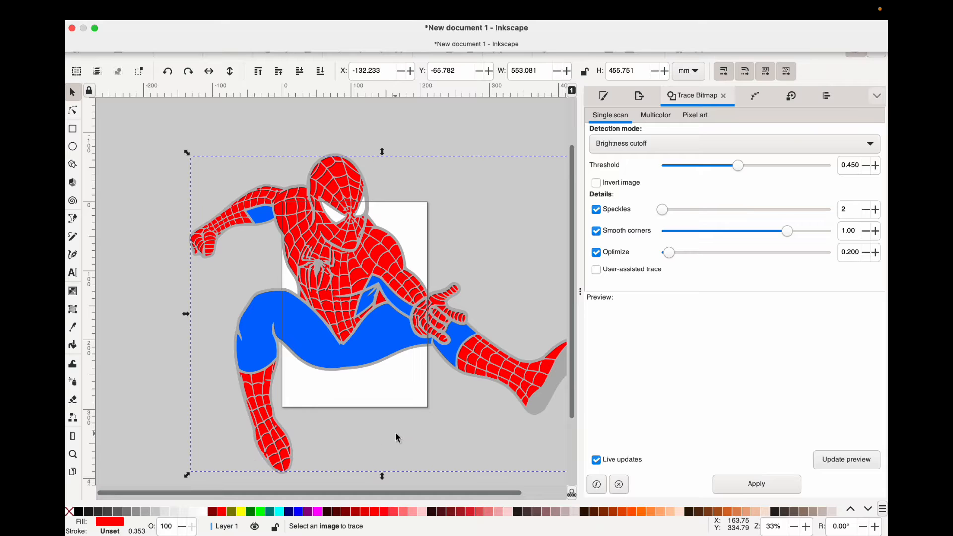
{"action": "left_click", "coordinate": [517, 170]}
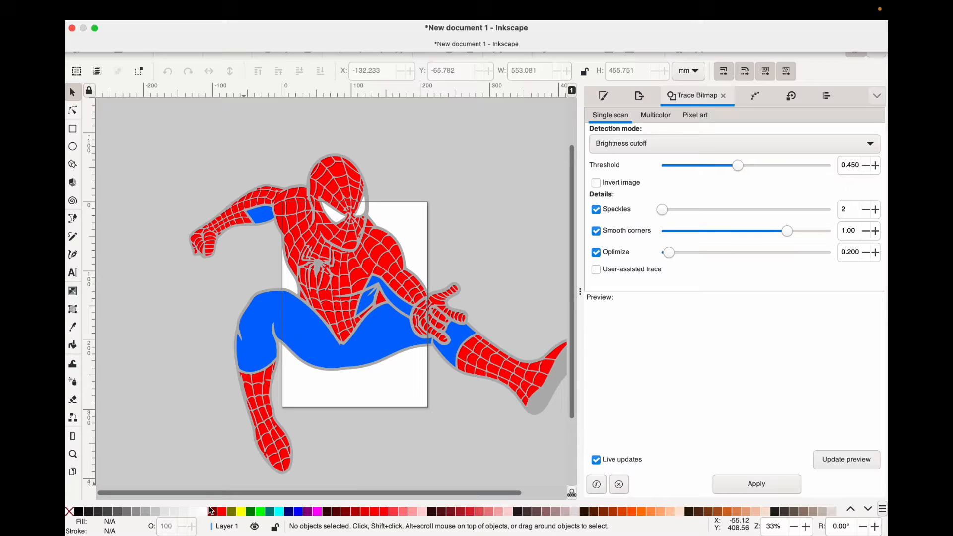
Color the grey backing silhouette behind the figure black.
{"action": "left_click", "coordinate": [372, 189]}
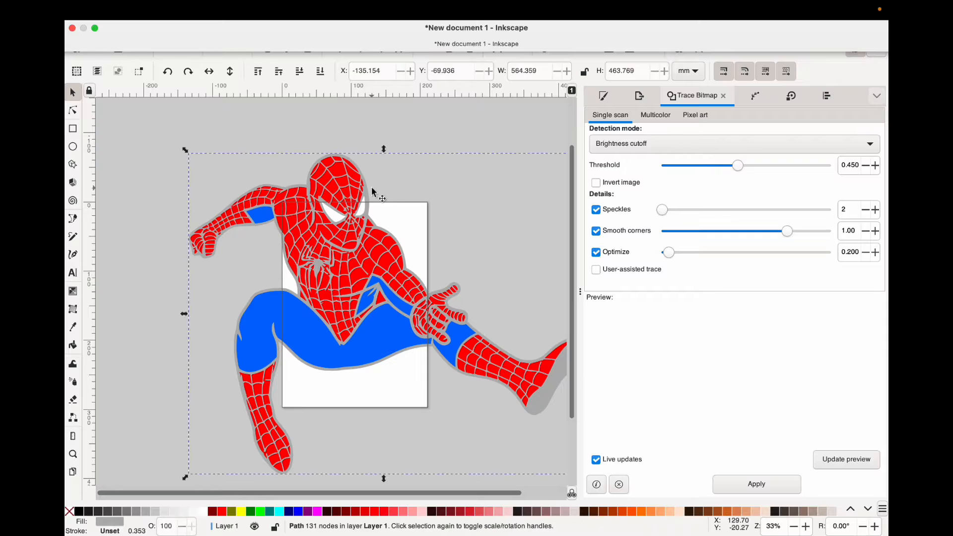
{"action": "left_click", "coordinate": [80, 512]}
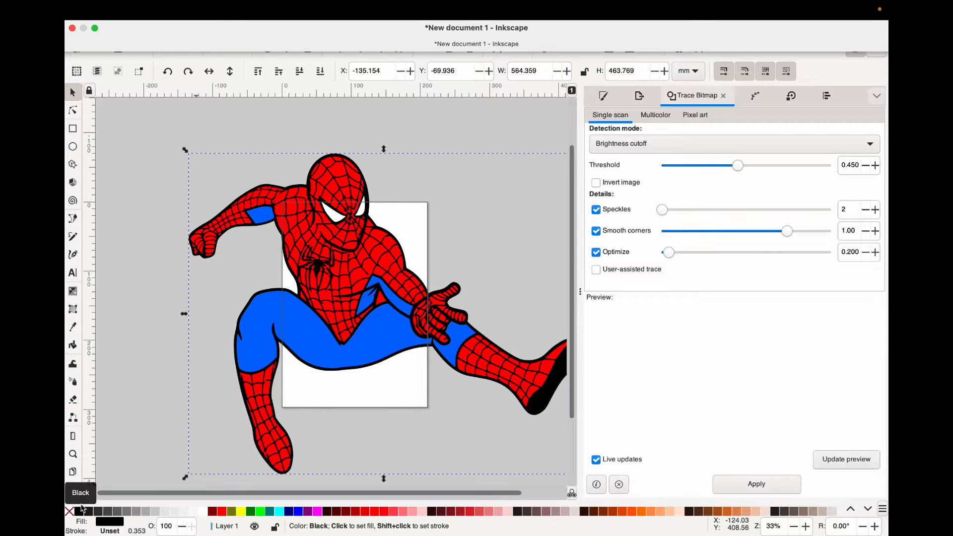
{"action": "left_click", "coordinate": [500, 201]}
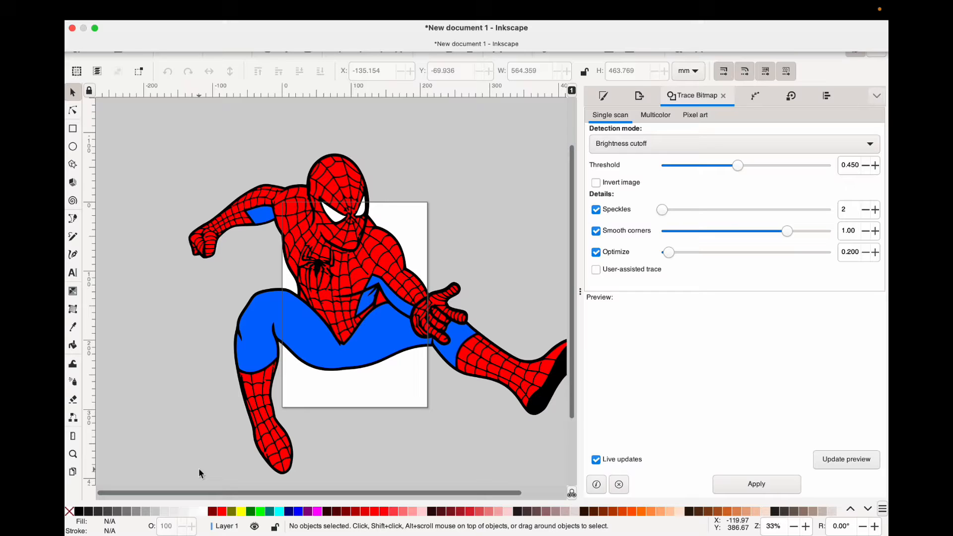
Move the red suit path off the black silhouette to check the shape beneath, and undo the move.
{"action": "scroll", "coordinate": [237, 424], "scroll_direction": "right", "scroll_amount": 3}
{"action": "scroll", "coordinate": [237, 425], "scroll_direction": "down", "scroll_amount": 2}
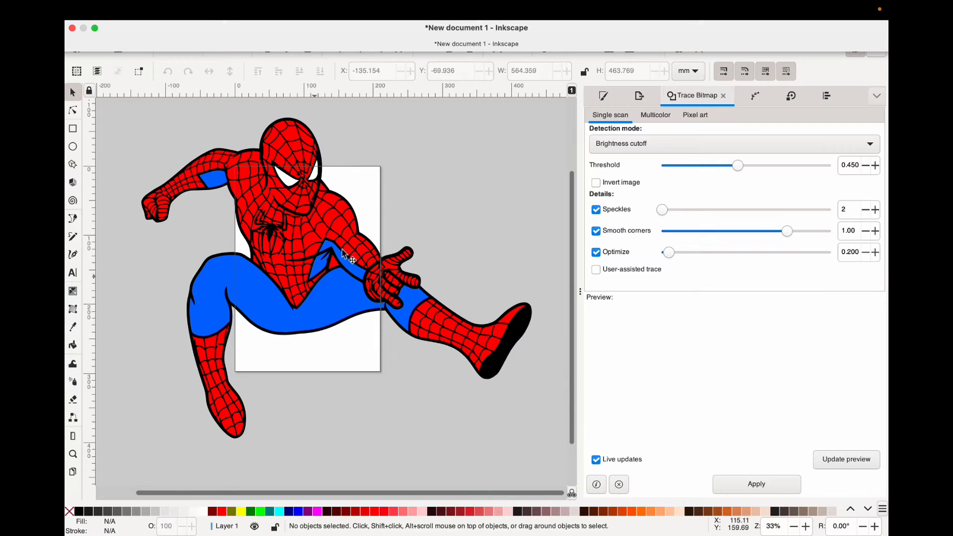
{"action": "left_click", "coordinate": [297, 272]}
{"action": "mouse_move", "coordinate": [298, 272]}
{"action": "left_mouse_down"}
{"action": "mouse_move", "coordinate": [493, 201]}
{"action": "mouse_move", "coordinate": [451, 222]}
{"action": "left_mouse_up"}
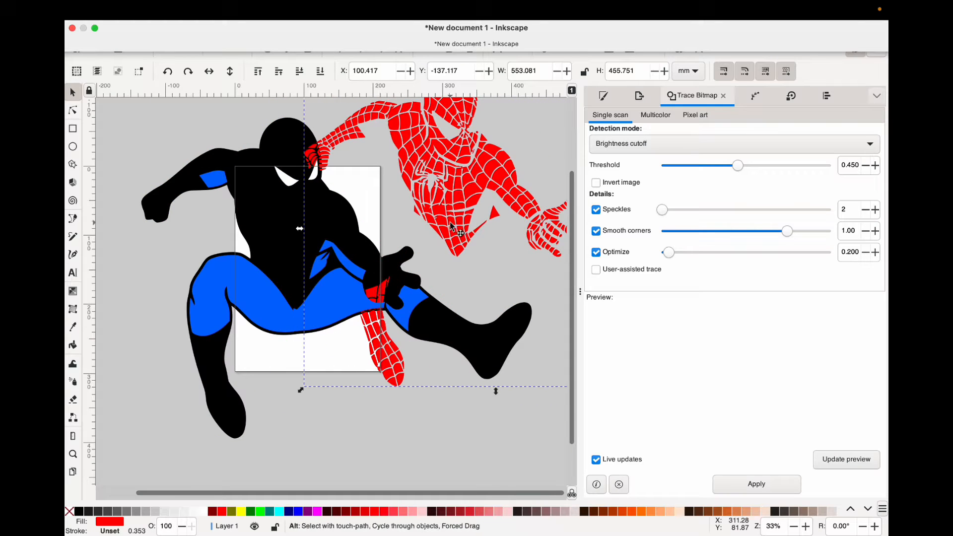
{"action": "key", "text": "super+z"}
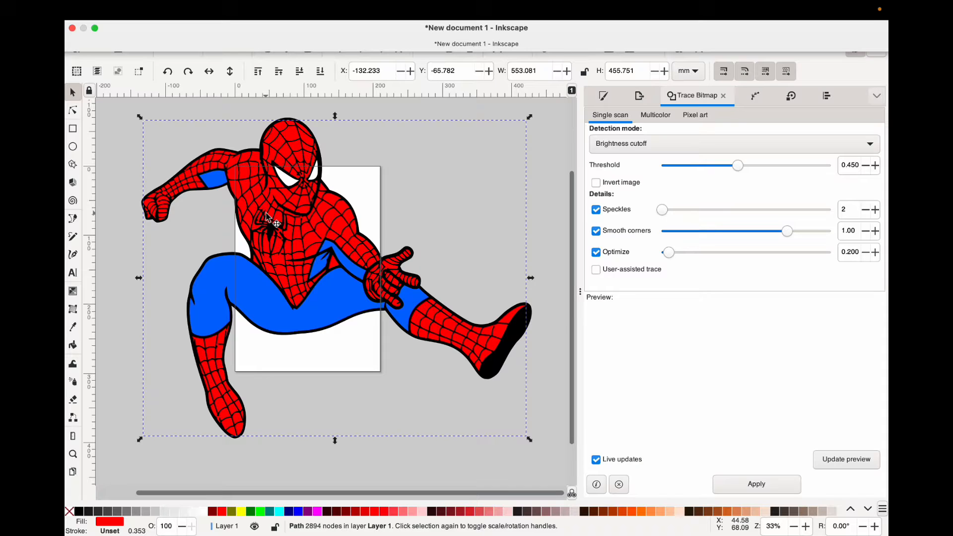
Duplicate the black silhouette, color the duplicate red (#FF0000) and place it beneath all other shapes.
{"action": "left_click", "coordinate": [265, 125]}
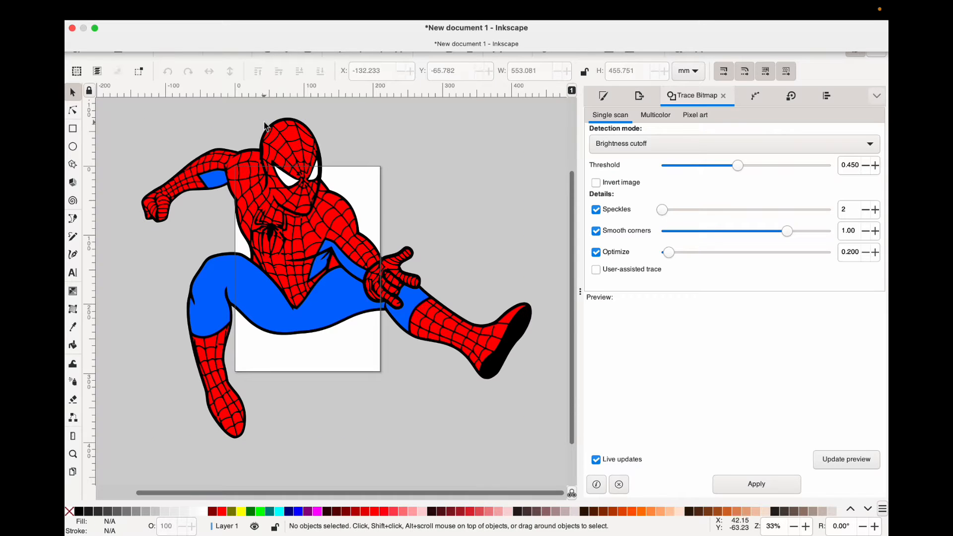
{"action": "scroll", "coordinate": [266, 125], "scroll_direction": "up", "scroll_amount": 3}
{"action": "left_click", "coordinate": [270, 130]}
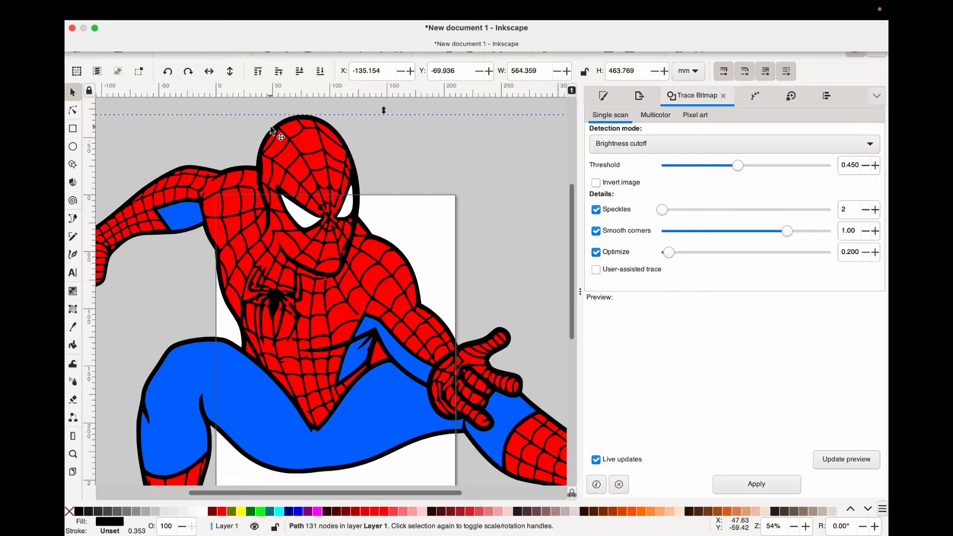
{"action": "key", "text": "super+d"}
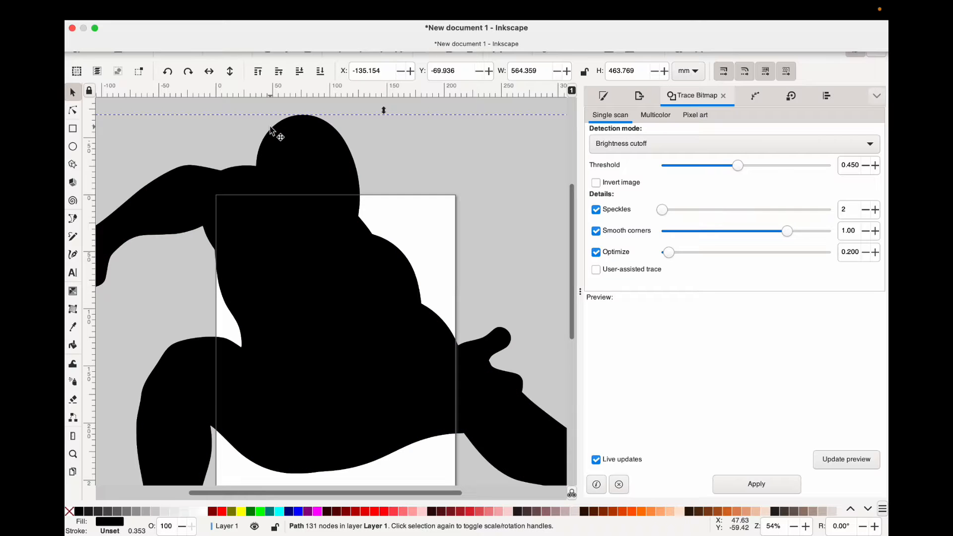
{"action": "left_click", "coordinate": [222, 511]}
{"action": "key", "text": "super+minus"}
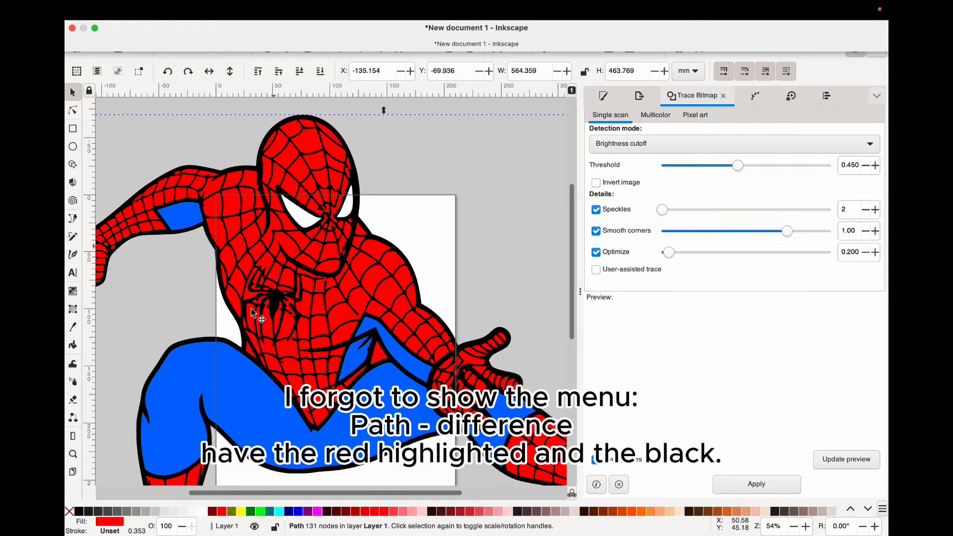
Subtract the red web pieces from the black silhouette with Difference to leave a black web outline.
{"action": "left_click", "coordinate": [312, 117], "text": "shift"}
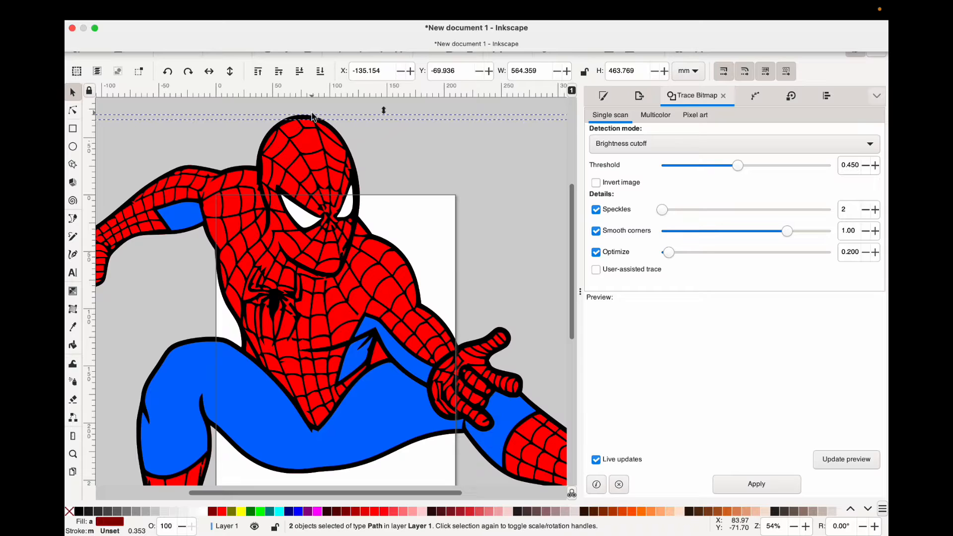
{"action": "key", "text": "super+plus"}
{"action": "left_click", "coordinate": [387, 134]}
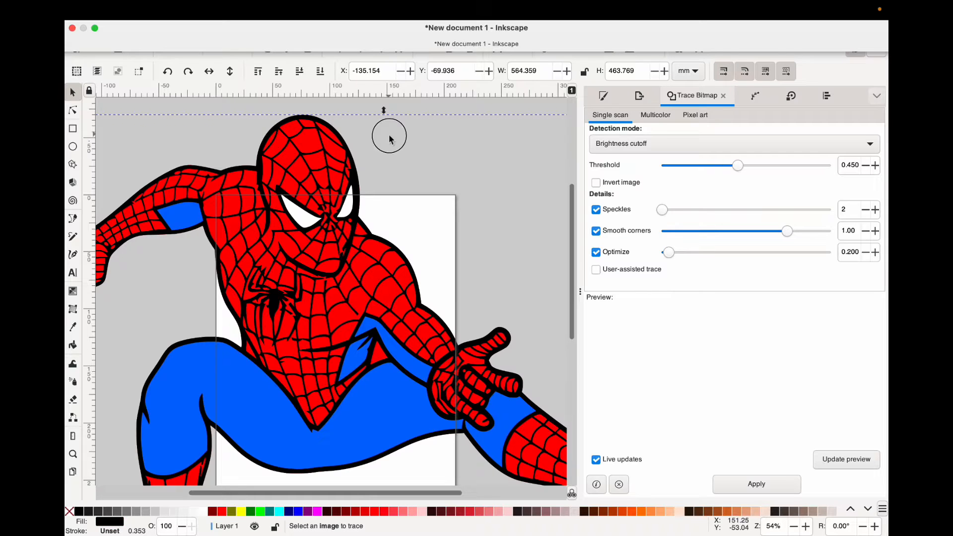
Move the black web outline aside to check the solid red silhouette beneath, and undo the move.
{"action": "left_click_drag", "start_coordinate": [304, 179], "coordinate": [271, 192]}
{"action": "scroll", "coordinate": [471, 149], "scroll_direction": "down", "scroll_amount": 3, "text": "ctrl"}
{"action": "key", "text": "super+z"}
{"action": "key", "text": "super+shift+z"}
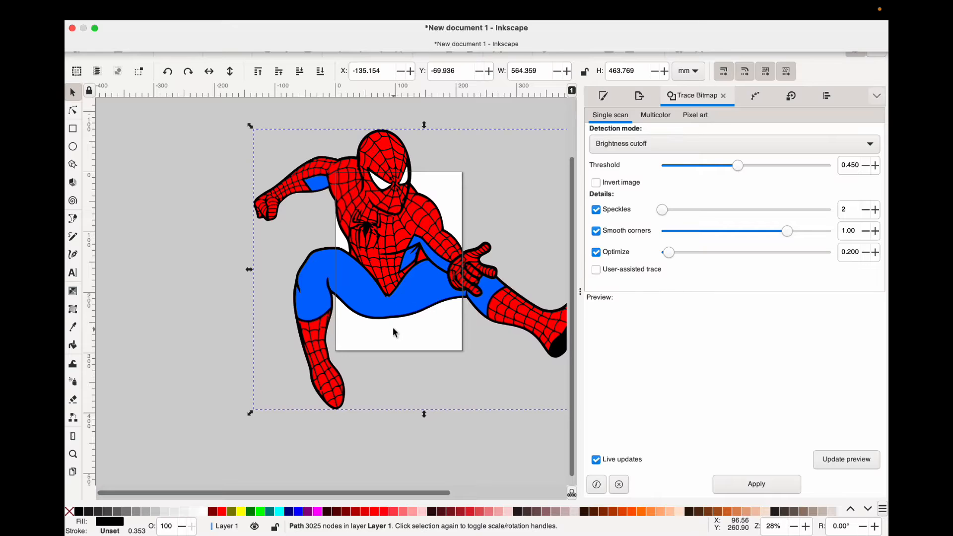
{"action": "scroll", "coordinate": [393, 330], "scroll_direction": "right", "scroll_amount": 3}
{"action": "scroll", "coordinate": [393, 330], "scroll_direction": "up", "scroll_amount": 2}
{"action": "left_click_drag", "start_coordinate": [344, 272], "coordinate": [569, 228]}
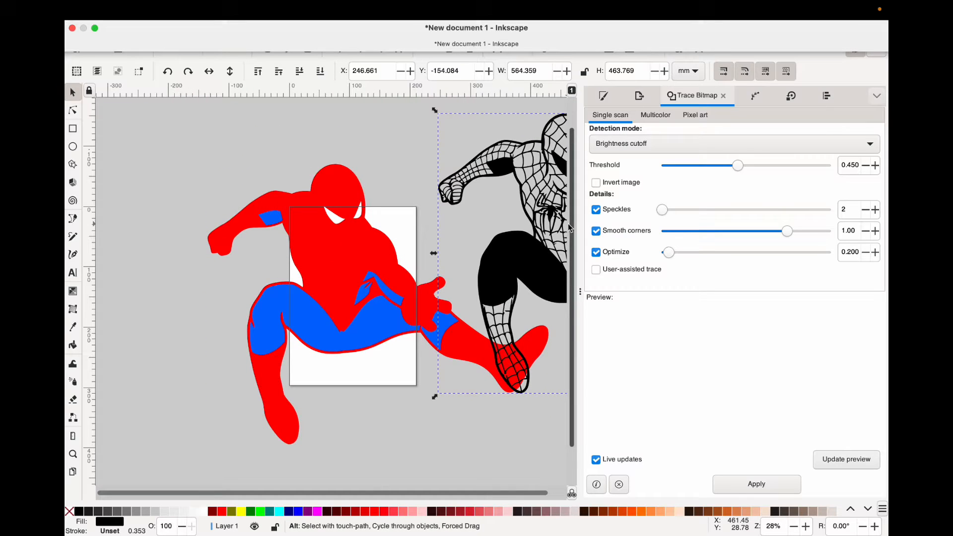
{"action": "key", "text": "super+z"}
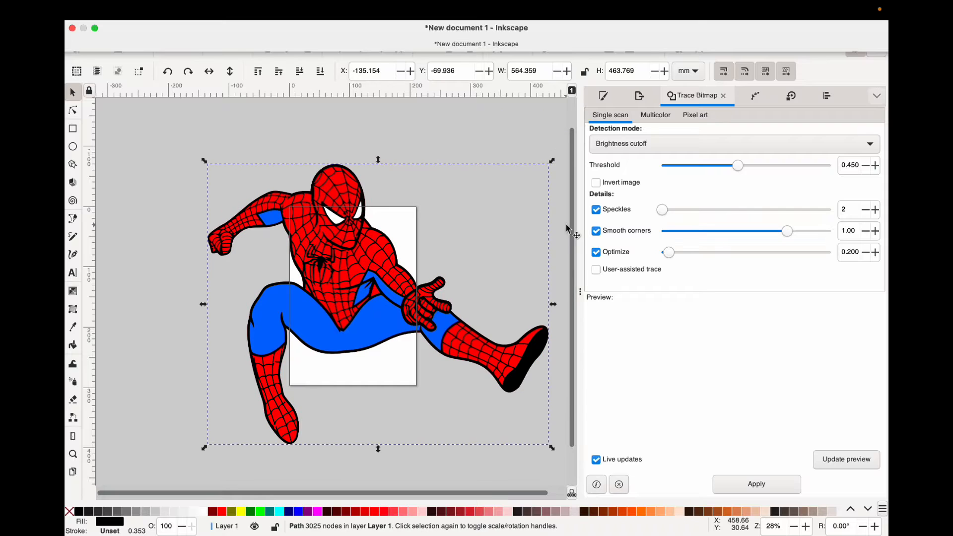
Shift the blue suit path off the thighs to check the layer underneath.
{"action": "scroll", "coordinate": [408, 342], "scroll_direction": "down", "scroll_amount": 3}
{"action": "scroll", "coordinate": [408, 341], "scroll_direction": "right", "scroll_amount": 4}
{"action": "left_click", "coordinate": [325, 283]}
{"action": "left_click_drag", "start_coordinate": [326, 283], "coordinate": [347, 355]}
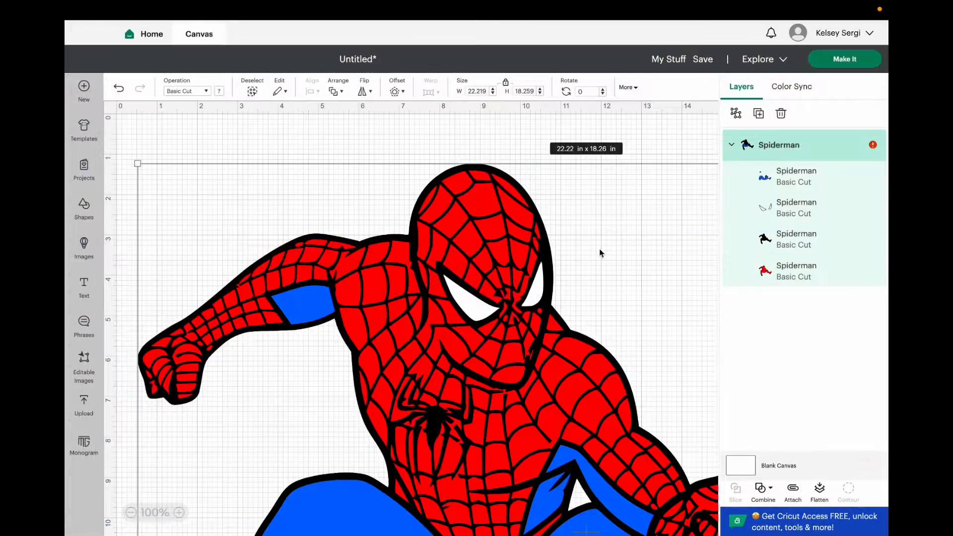
Move the black web outline off the figure to check the solid red layer beneath, and undo the changes.
{"action": "left_click", "coordinate": [804, 181]}
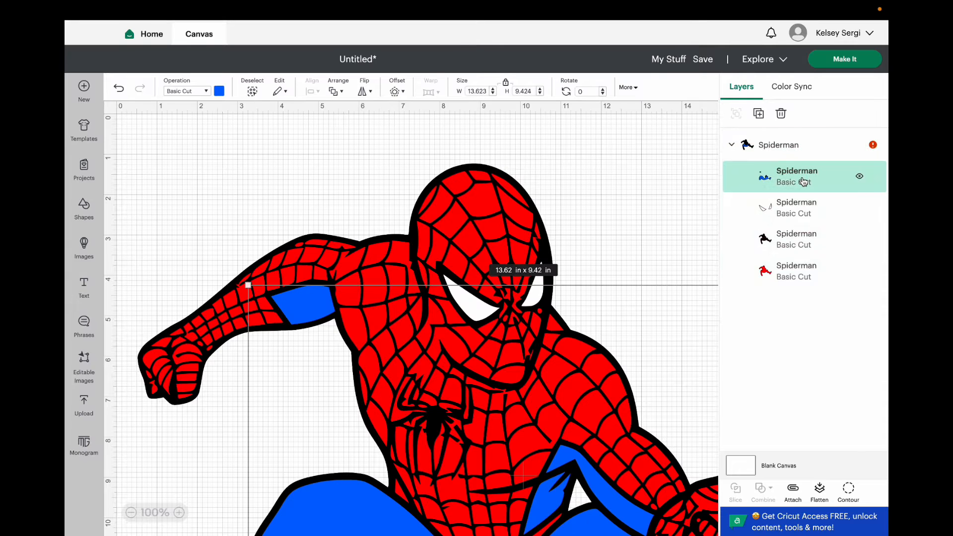
{"action": "scroll", "coordinate": [415, 268], "scroll_direction": "right", "scroll_amount": 2}
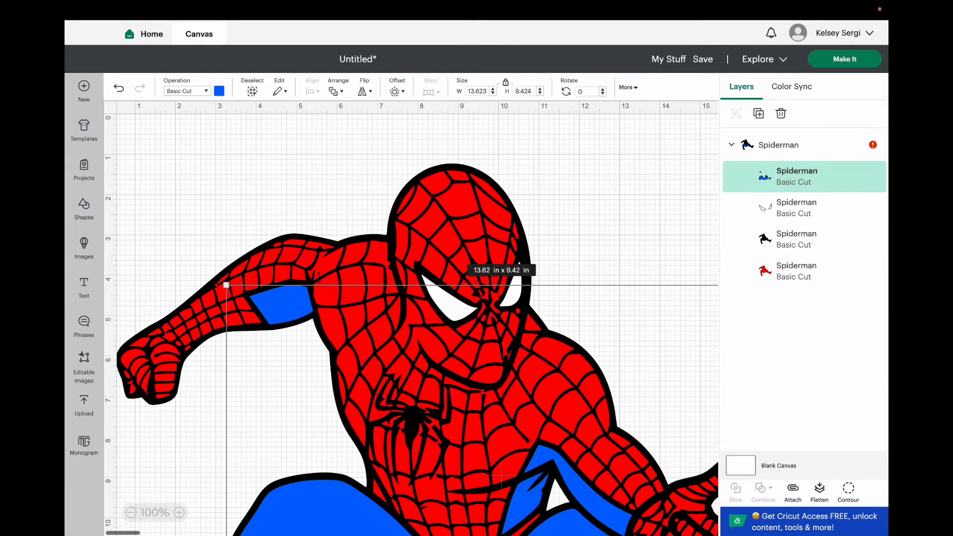
{"action": "left_click", "coordinate": [131, 513]}
{"action": "left_click", "coordinate": [135, 515]}
{"action": "left_click", "coordinate": [243, 149]}
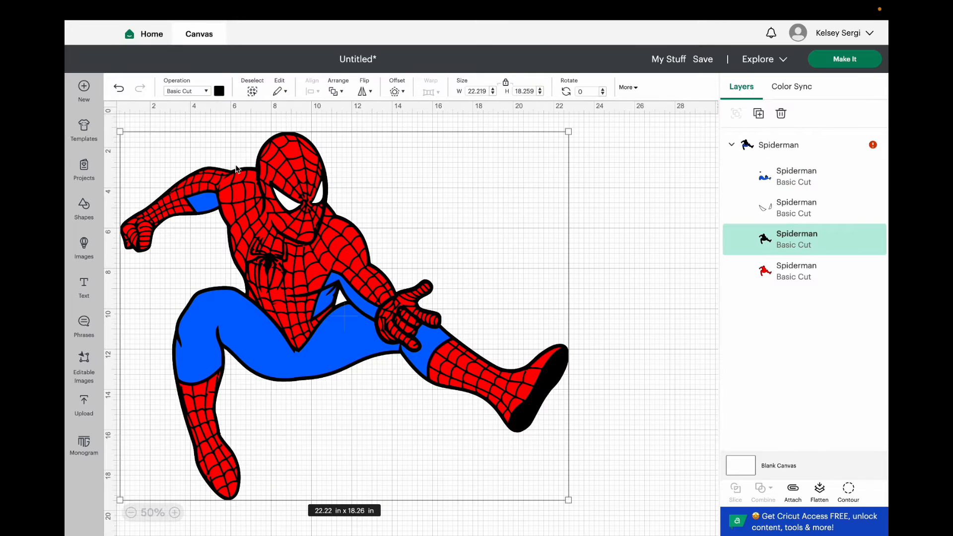
{"action": "left_click_drag", "start_coordinate": [240, 164], "coordinate": [378, 234]}
{"action": "key", "text": "Delete"}
{"action": "key", "text": "super+z"}
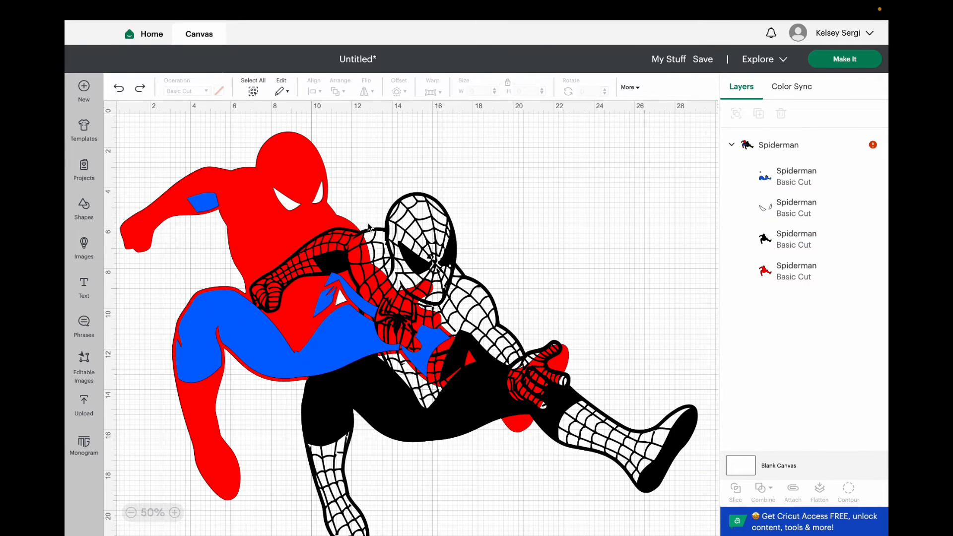
{"action": "key", "text": "super+z"}
{"action": "key", "text": "super+z"}
Move the whole Spiderman group toward the middle of the canvas and set its width to 24 in.
{"action": "left_click_drag", "start_coordinate": [202, 180], "coordinate": [325, 242]}
{"action": "scroll", "coordinate": [325, 243], "scroll_direction": "down", "scroll_amount": 1}
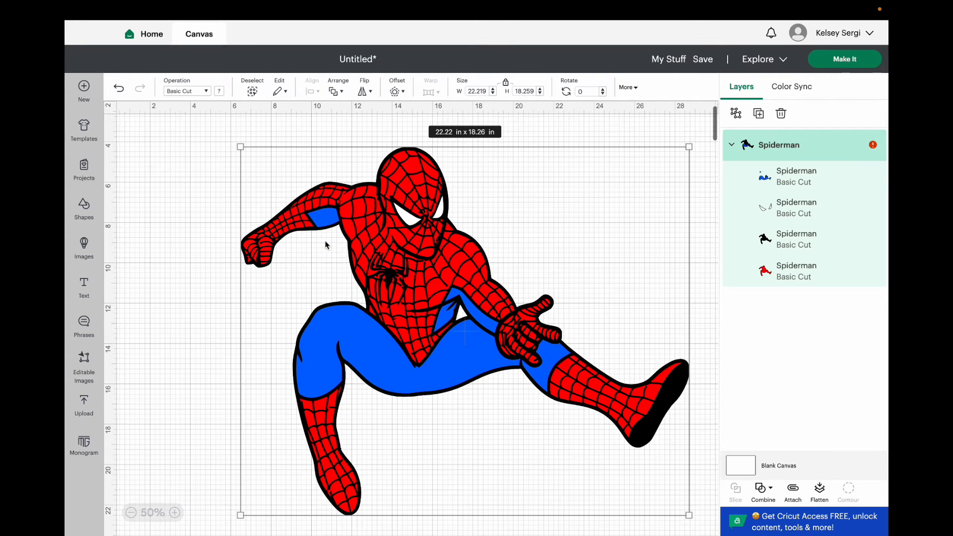
{"action": "left_click", "coordinate": [481, 89]}
{"action": "key", "text": "Return"}
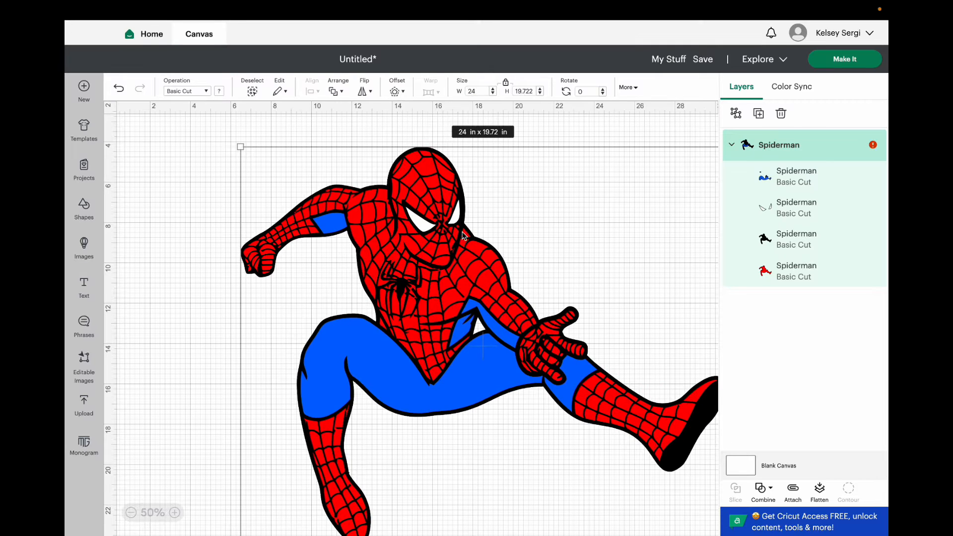
Shift the Spiderman group slightly left and set its height to 24 in.
{"action": "left_click_drag", "start_coordinate": [463, 235], "coordinate": [438, 235]}
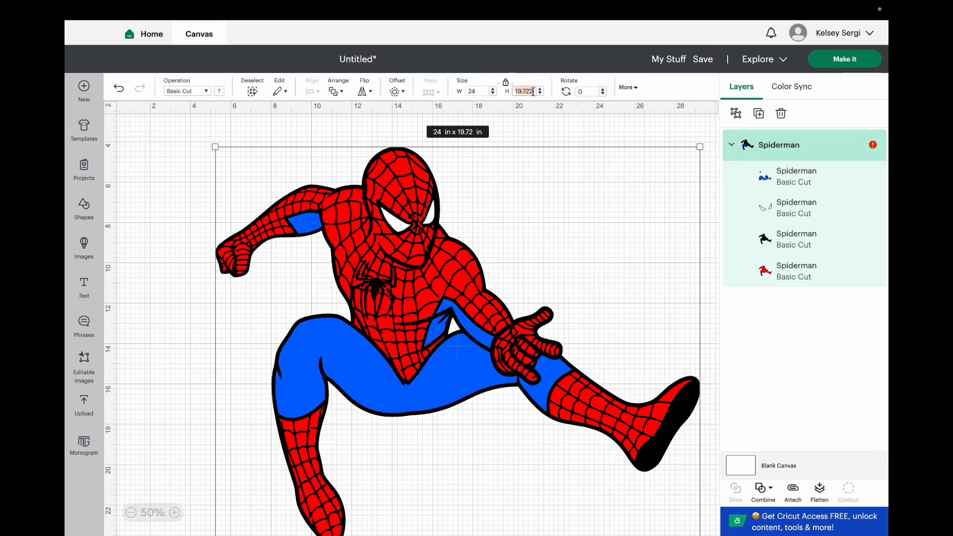
{"action": "type", "text": "24"}
{"action": "key", "text": "Return"}
{"action": "left_click", "coordinate": [571, 135]}
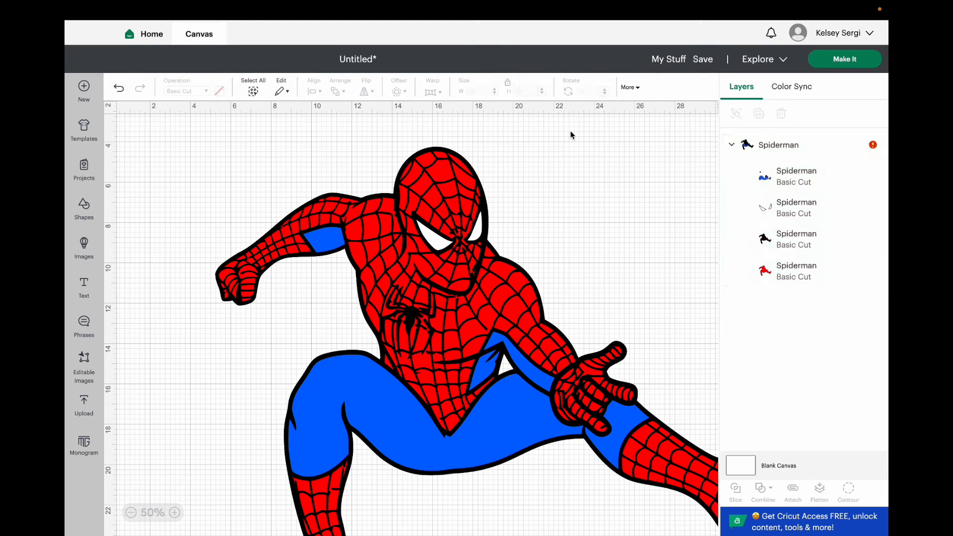
Ungroup the Spiderman design into separate color layers.
{"action": "left_click", "coordinate": [787, 174]}
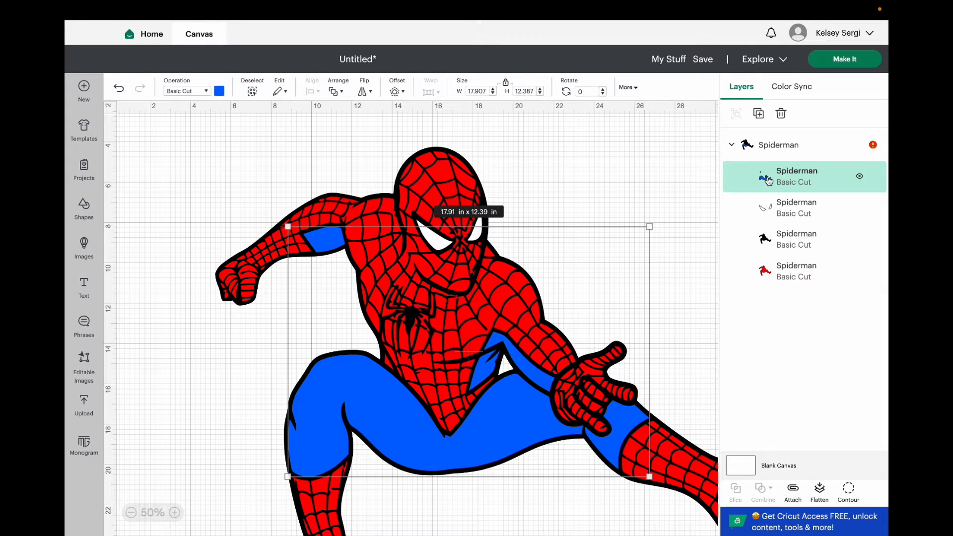
{"action": "left_click", "coordinate": [770, 146]}
{"action": "scroll", "coordinate": [457, 358], "scroll_direction": "down", "scroll_amount": 1}
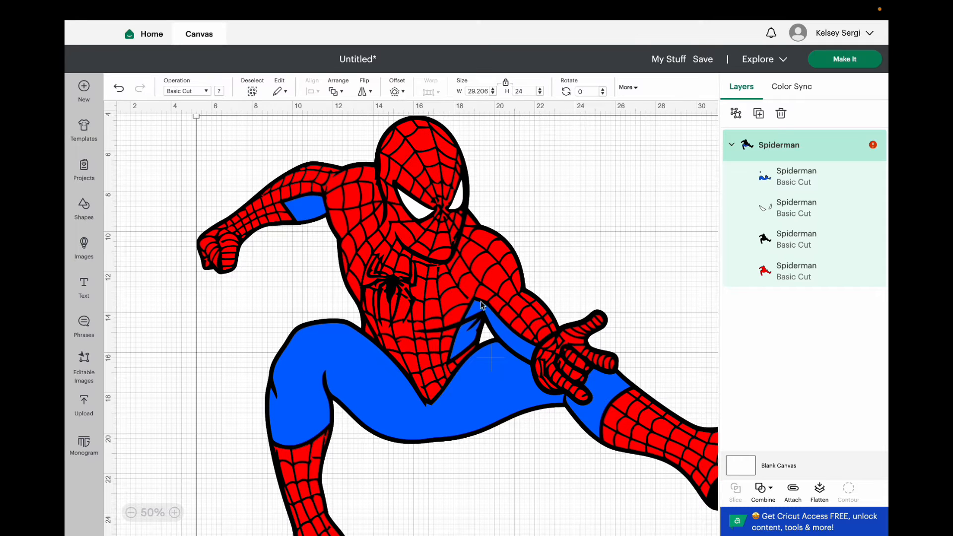
{"action": "left_click", "coordinate": [737, 114]}
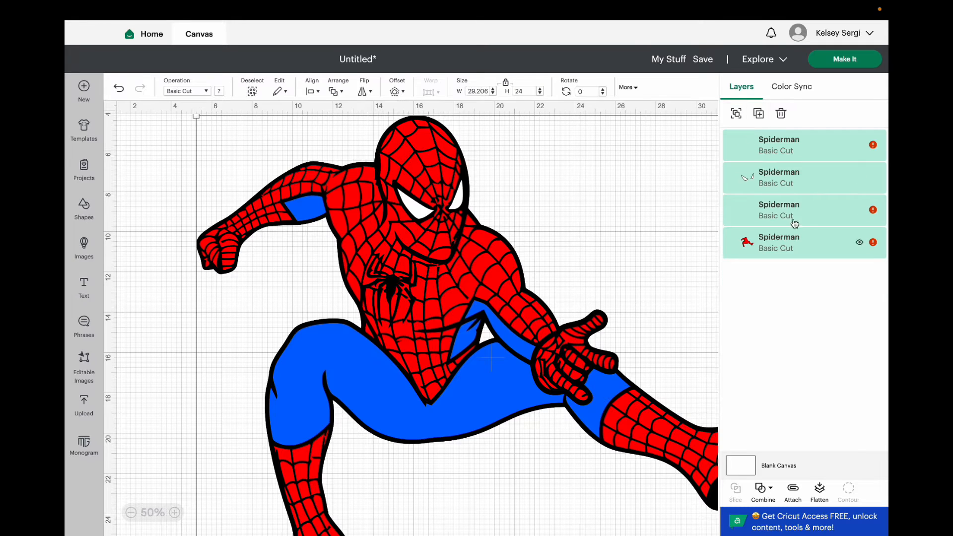
Duplicate the blue layer, hide all contours of the copy except the large thigh piece, and move it over the legs.
{"action": "left_click", "coordinate": [791, 146]}
{"action": "right_click", "coordinate": [791, 146]}
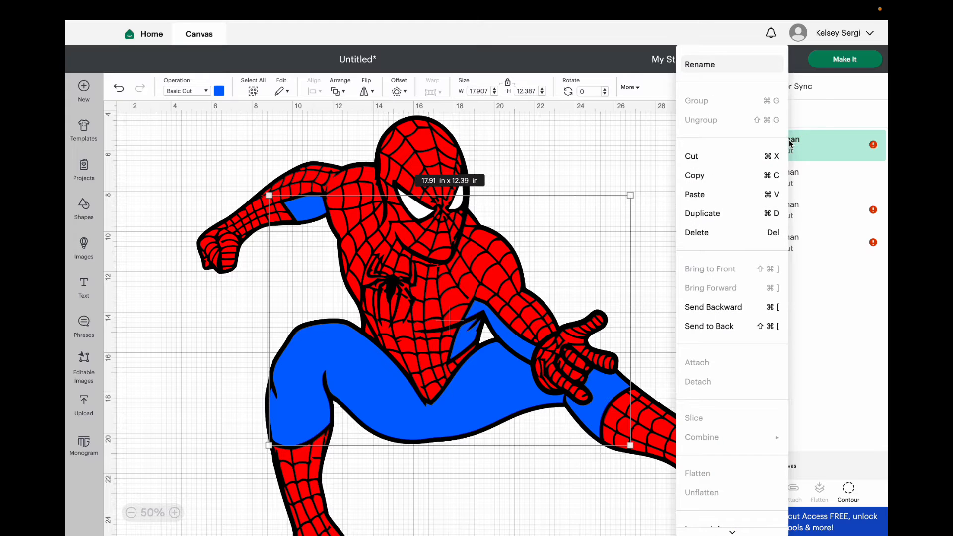
{"action": "left_click", "coordinate": [731, 212]}
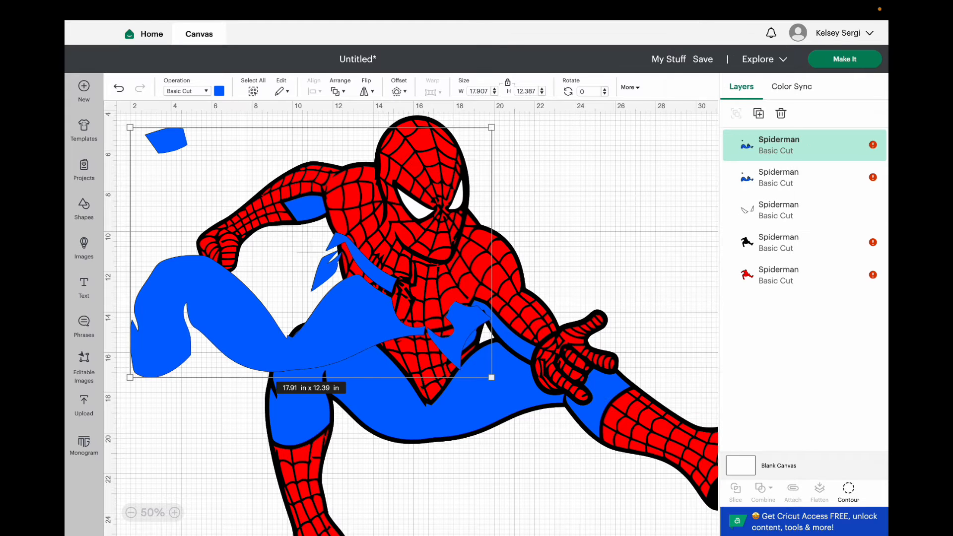
{"action": "left_click", "coordinate": [838, 491]}
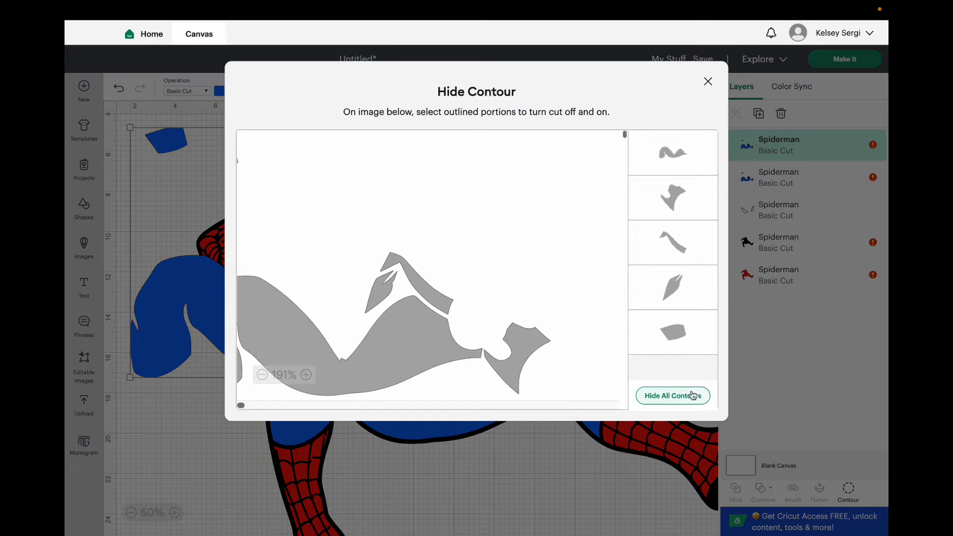
{"action": "left_click", "coordinate": [673, 396]}
{"action": "left_click", "coordinate": [349, 447]}
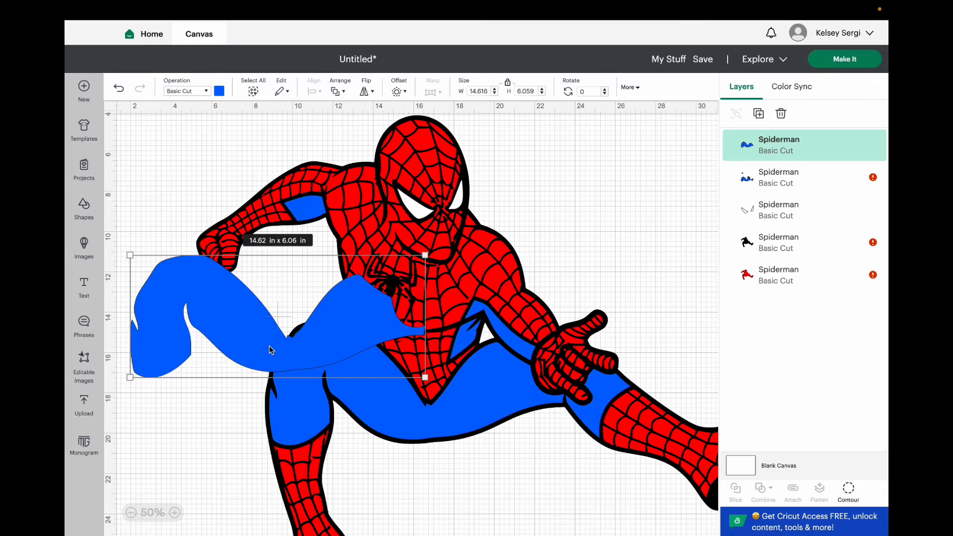
{"action": "left_click_drag", "start_coordinate": [267, 348], "coordinate": [364, 415]}
Hide the large thigh contour in the original blue layer.
{"action": "left_click", "coordinate": [535, 407]}
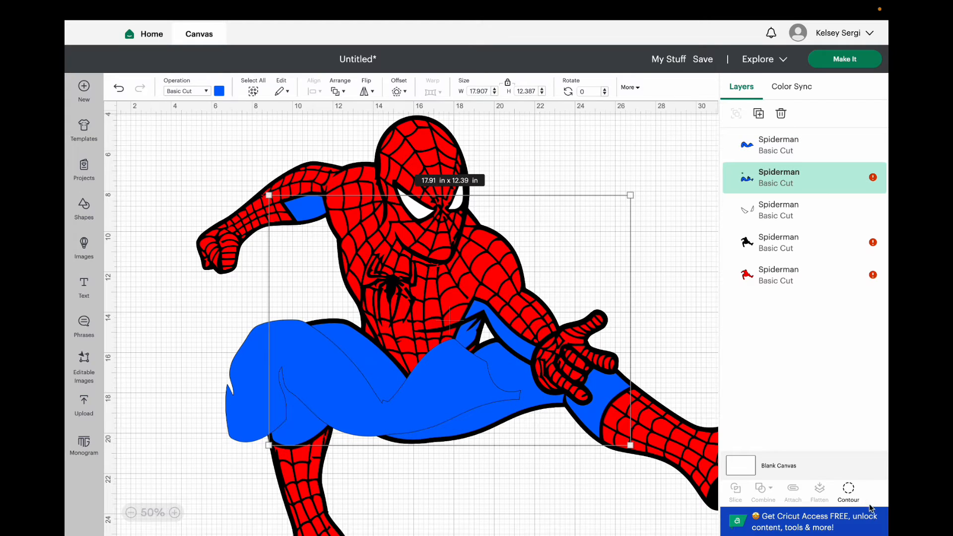
{"action": "left_click", "coordinate": [849, 490]}
{"action": "left_click", "coordinate": [638, 150]}
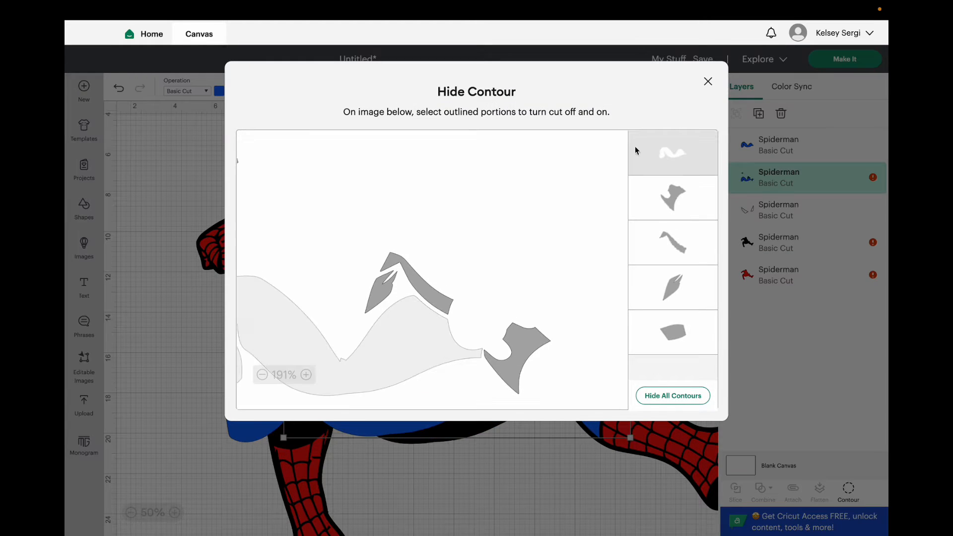
{"action": "left_click", "coordinate": [708, 83]}
Align the separated blue thigh piece with the black outline of the legs.
{"action": "left_click_drag", "start_coordinate": [432, 390], "coordinate": [482, 390]}
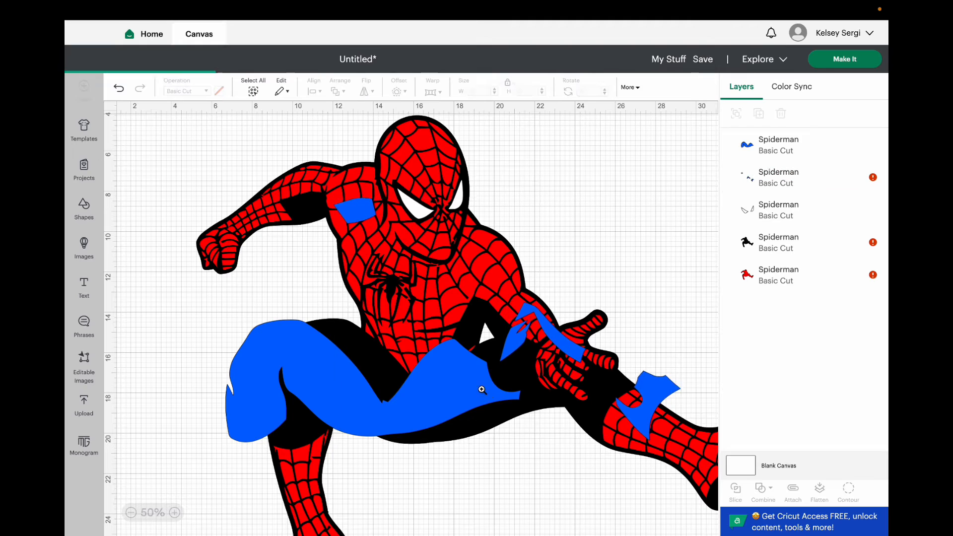
{"action": "left_click", "coordinate": [279, 389]}
{"action": "left_click_drag", "start_coordinate": [298, 393], "coordinate": [347, 390]}
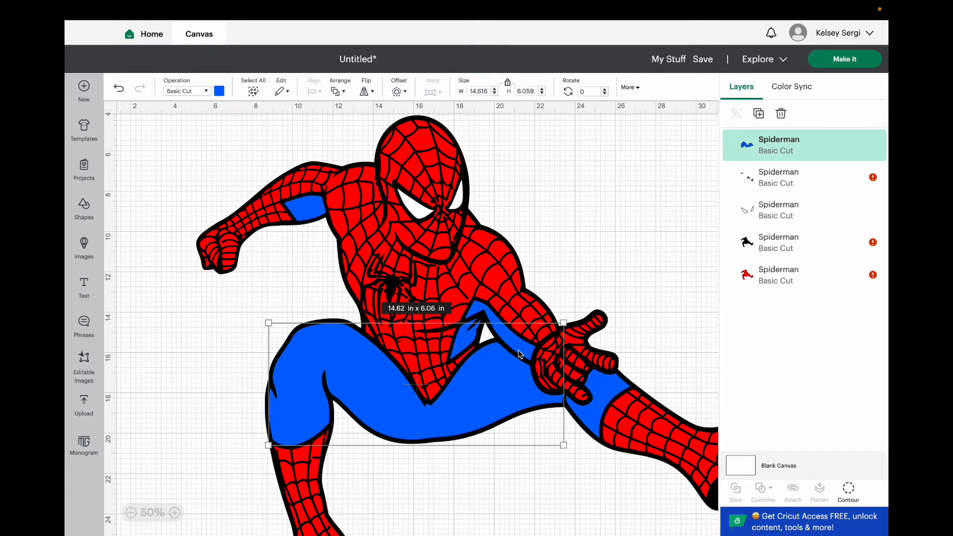
Duplicate the layer of smaller blue pieces and hide the arm patch contour in the original.
{"action": "left_click", "coordinate": [610, 395]}
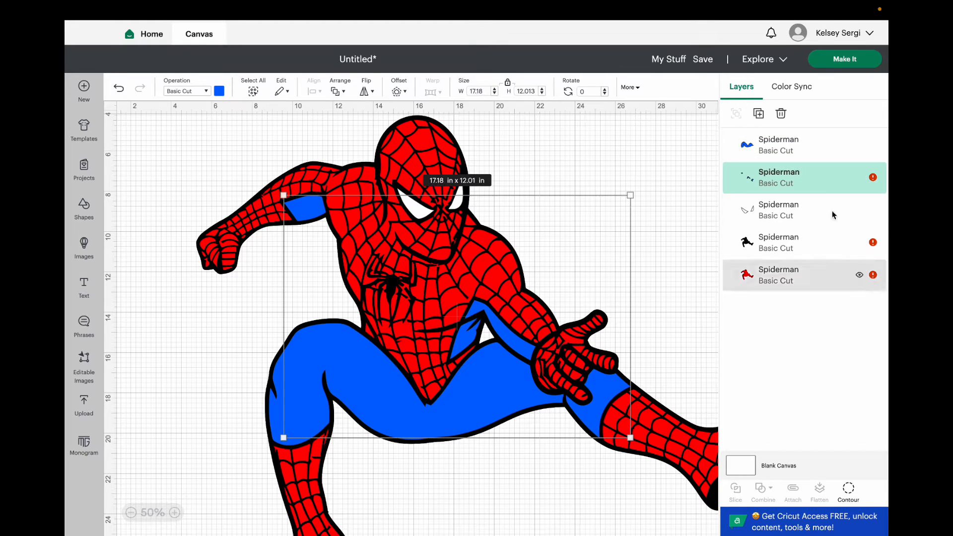
{"action": "right_click", "coordinate": [774, 182]}
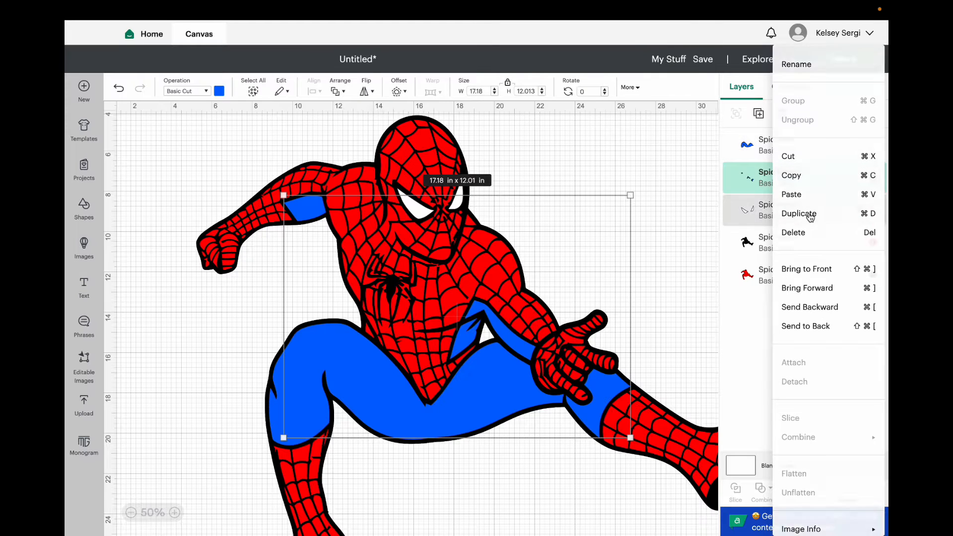
{"action": "left_click", "coordinate": [793, 210]}
{"action": "left_click", "coordinate": [795, 206]}
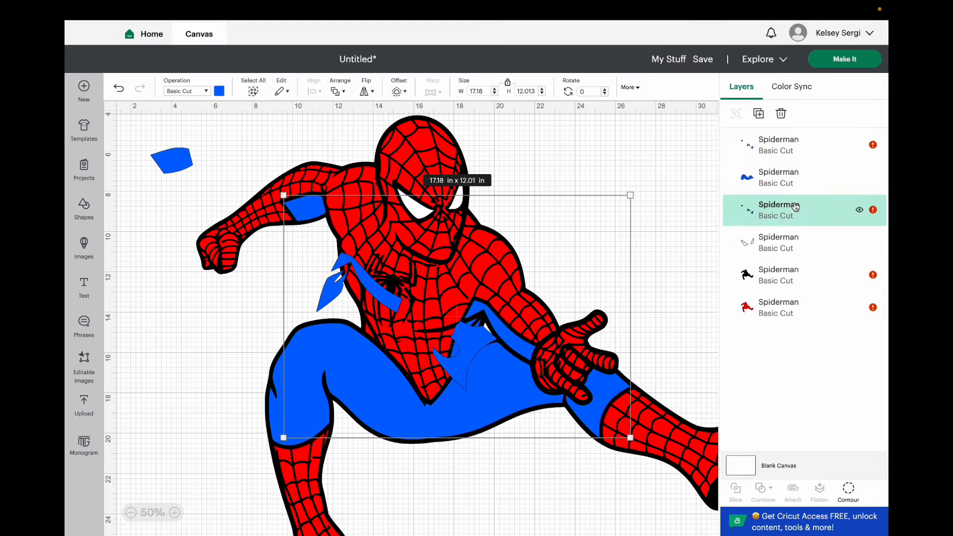
{"action": "left_click", "coordinate": [849, 489]}
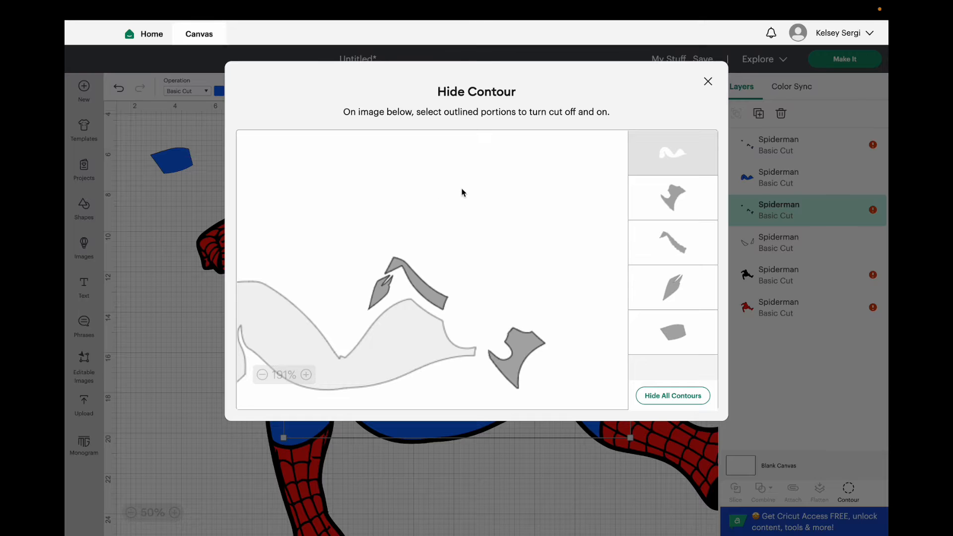
{"action": "left_click", "coordinate": [672, 328]}
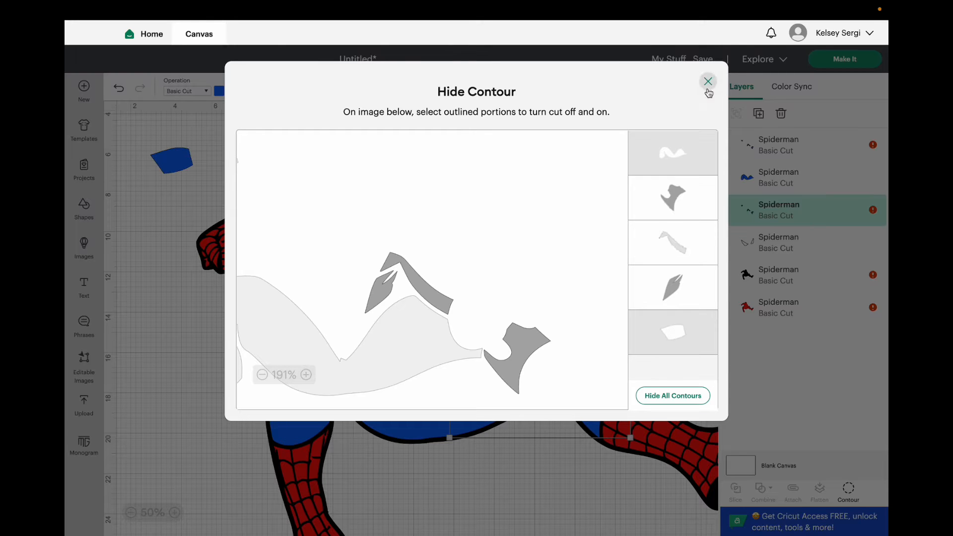
{"action": "left_click", "coordinate": [708, 82]}
Move the duplicated small blue pieces into place on the figure and hide every contour except the arm patch.
{"action": "left_click_drag", "start_coordinate": [183, 146], "coordinate": [311, 208]}
{"action": "left_click", "coordinate": [852, 503]}
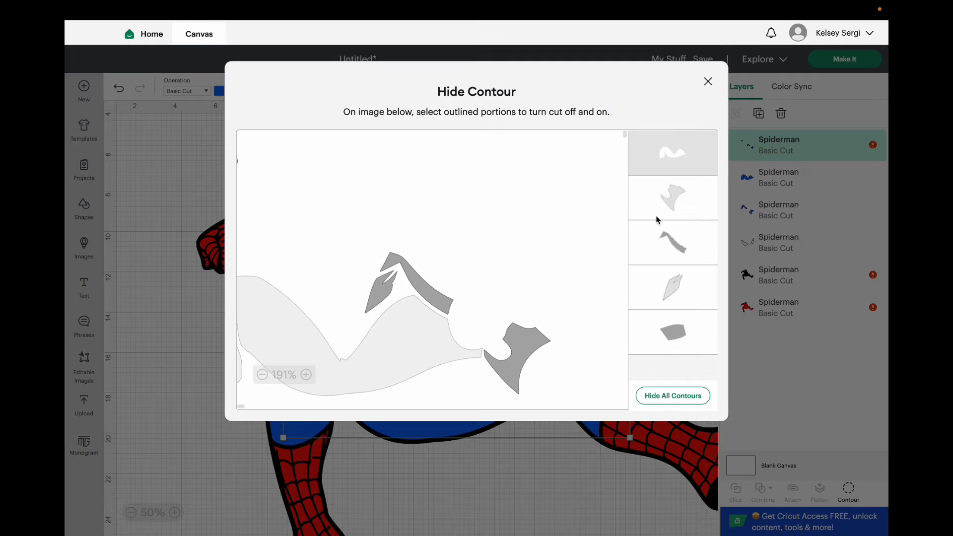
{"action": "left_click", "coordinate": [684, 236]}
{"action": "left_click", "coordinate": [678, 206]}
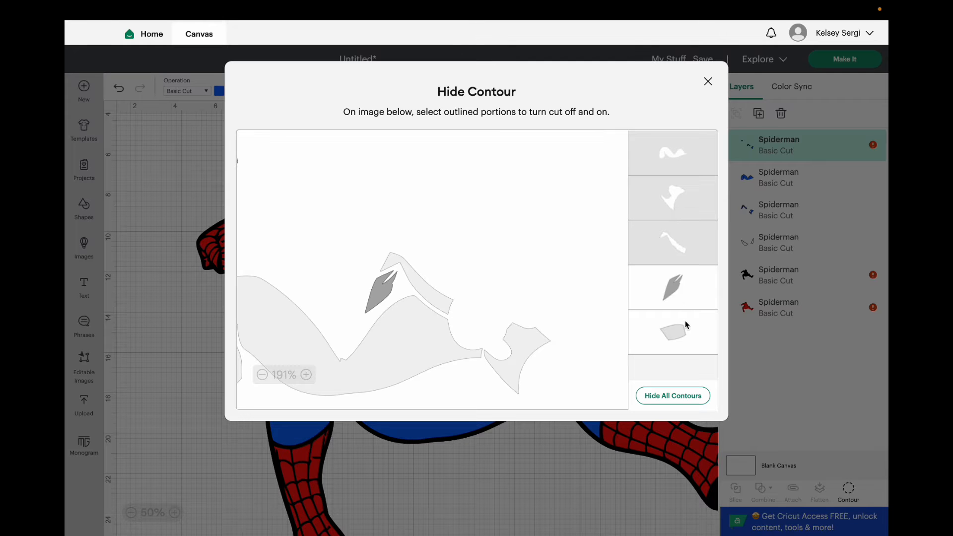
{"action": "left_click", "coordinate": [683, 291]}
{"action": "left_click", "coordinate": [709, 81]}
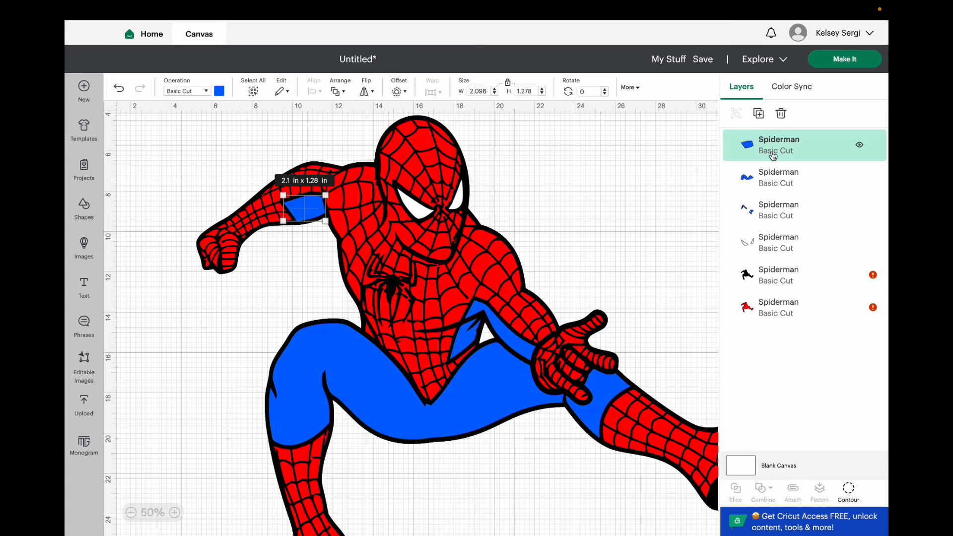
Duplicate the blue layer holding the side and knee pieces and align the copy over the original.
{"action": "left_click", "coordinate": [770, 174]}
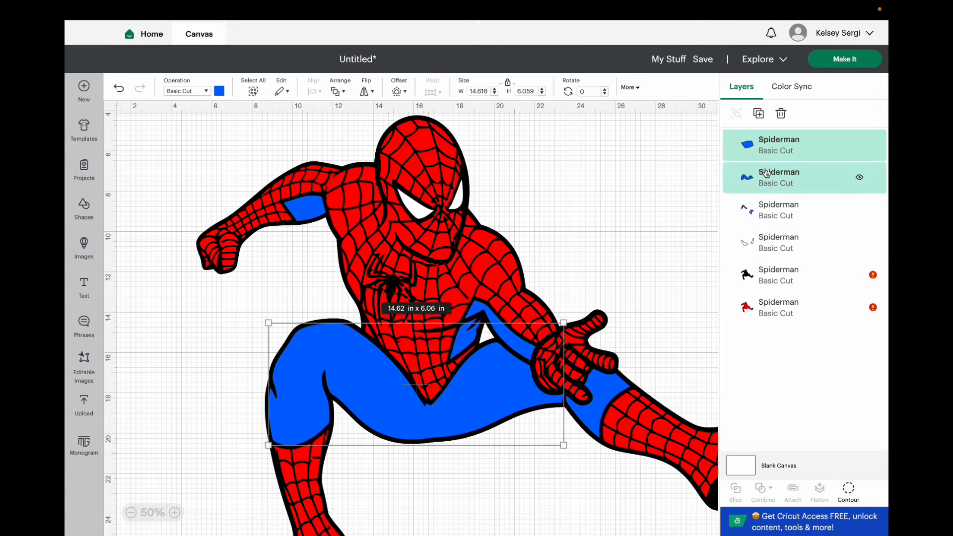
{"action": "left_click", "coordinate": [778, 216]}
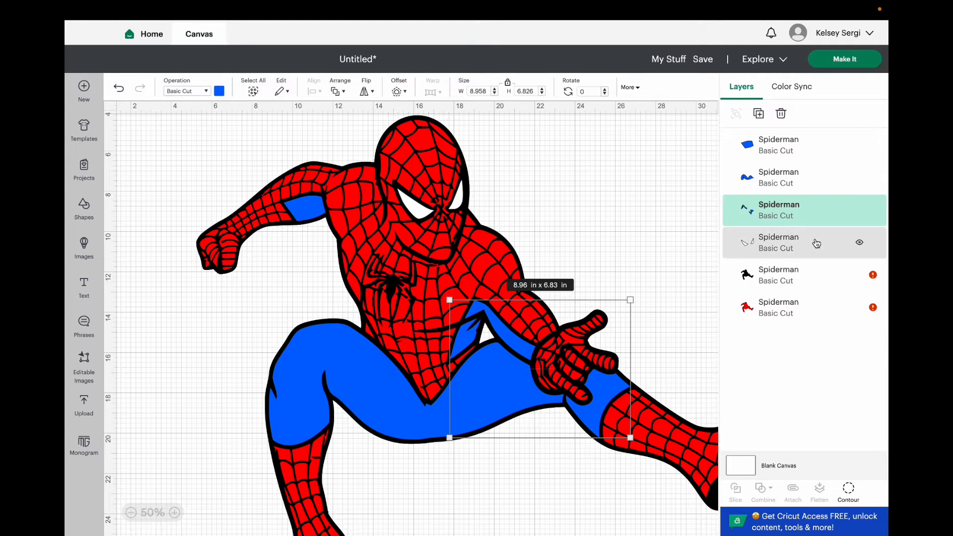
{"action": "right_click", "coordinate": [773, 209]}
{"action": "left_click", "coordinate": [805, 215]}
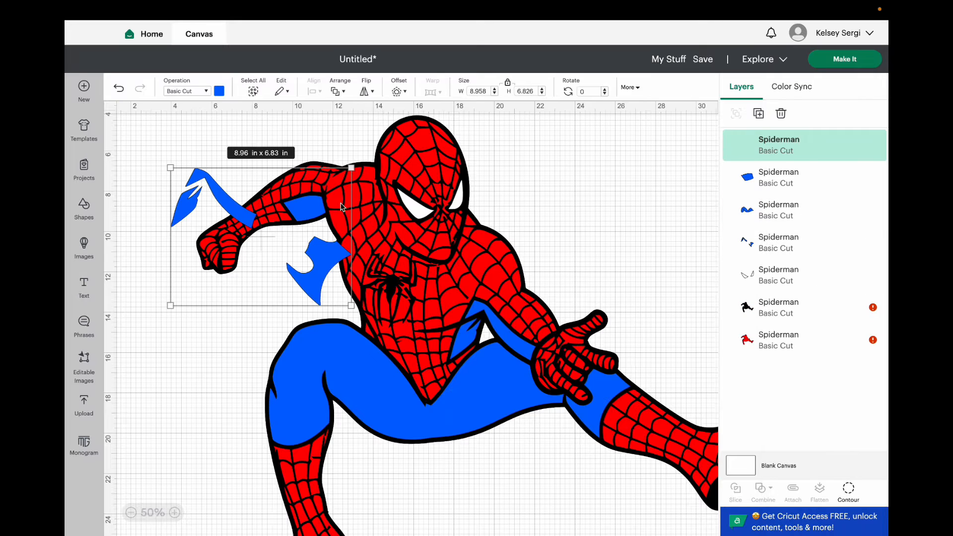
{"action": "left_click_drag", "start_coordinate": [230, 206], "coordinate": [507, 336]}
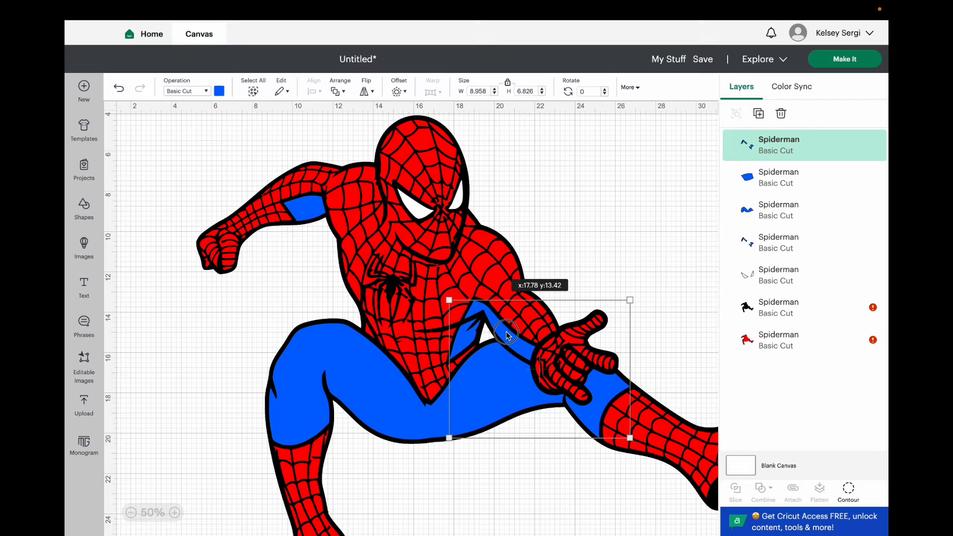
Hide the knee piece contour in the duplicated layer, keeping the two side pieces.
{"action": "left_click", "coordinate": [849, 497]}
{"action": "left_click", "coordinate": [523, 336]}
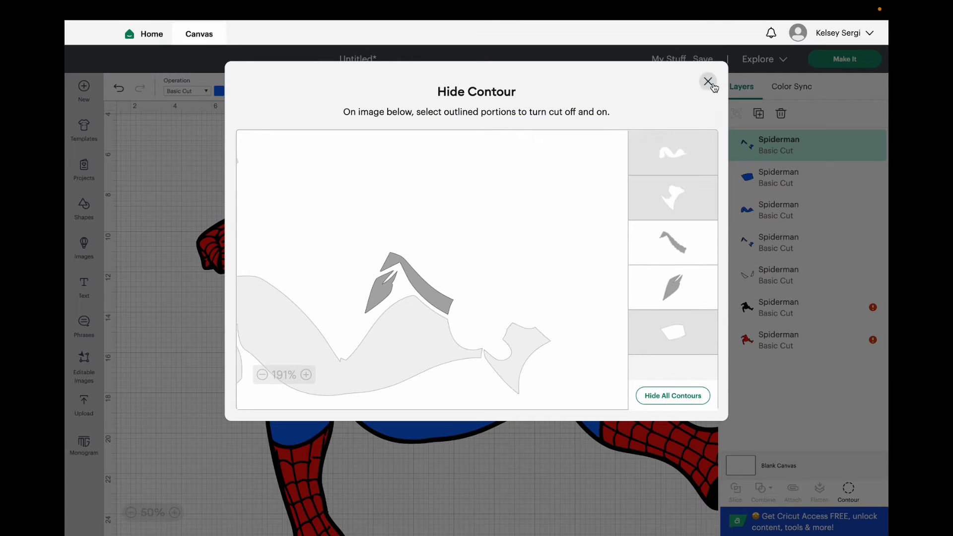
{"action": "left_click", "coordinate": [710, 82]}
Hide the two side piece contours in the original blue layer, keeping only the knee piece.
{"action": "left_click", "coordinate": [778, 244]}
{"action": "left_click", "coordinate": [851, 489]}
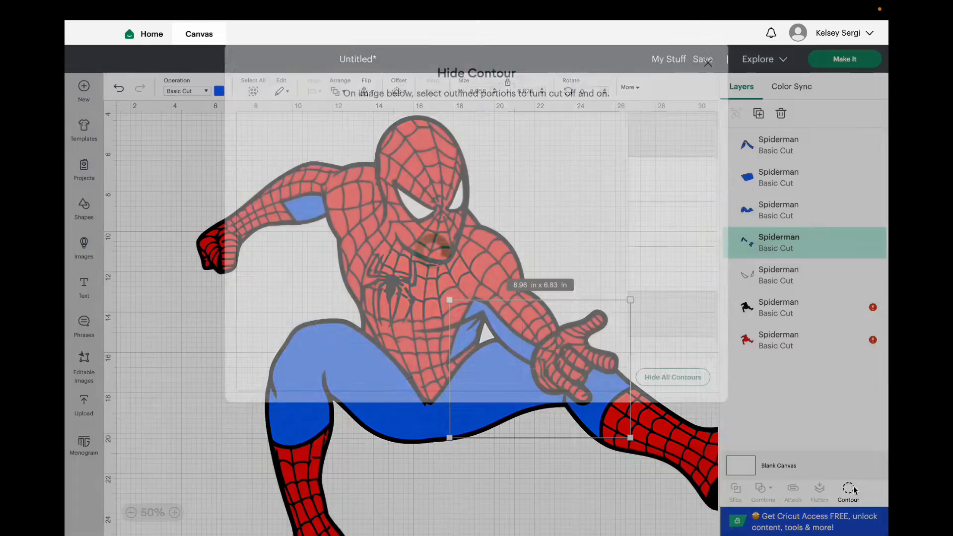
{"action": "left_click", "coordinate": [379, 291]}
{"action": "left_click", "coordinate": [407, 273]}
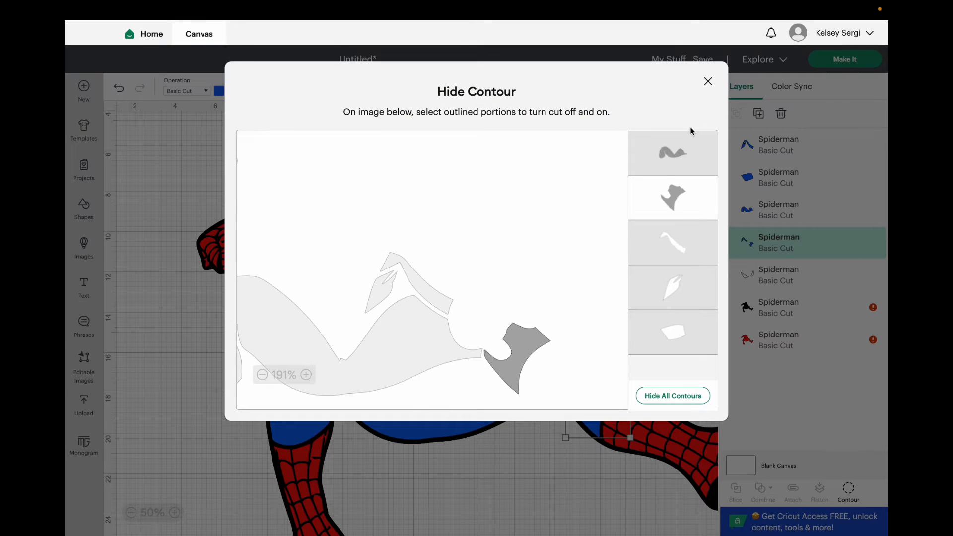
{"action": "left_click", "coordinate": [708, 81]}
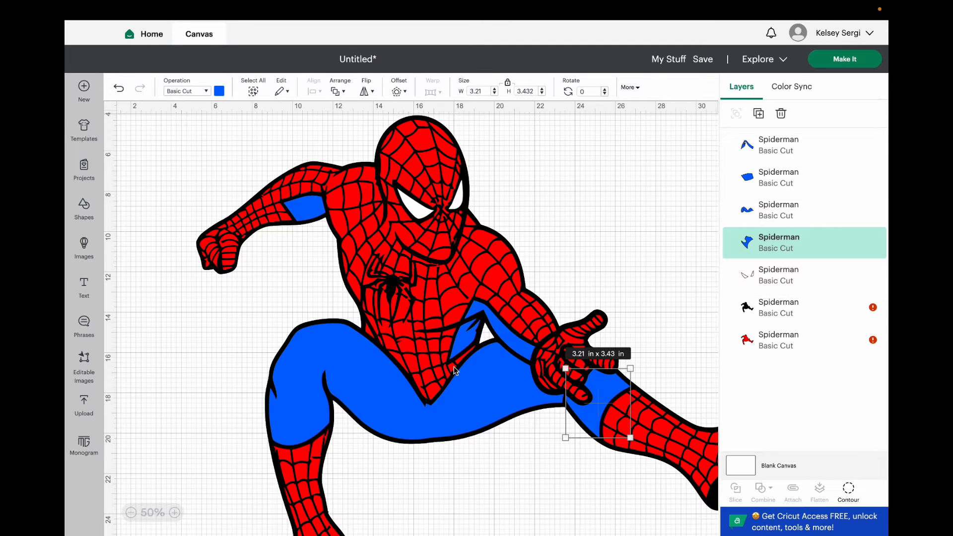
Add a square shape sized 11.5 by 11.5 in and place it over the bent leg portion of the blue legs piece.
{"action": "left_click", "coordinate": [351, 412]}
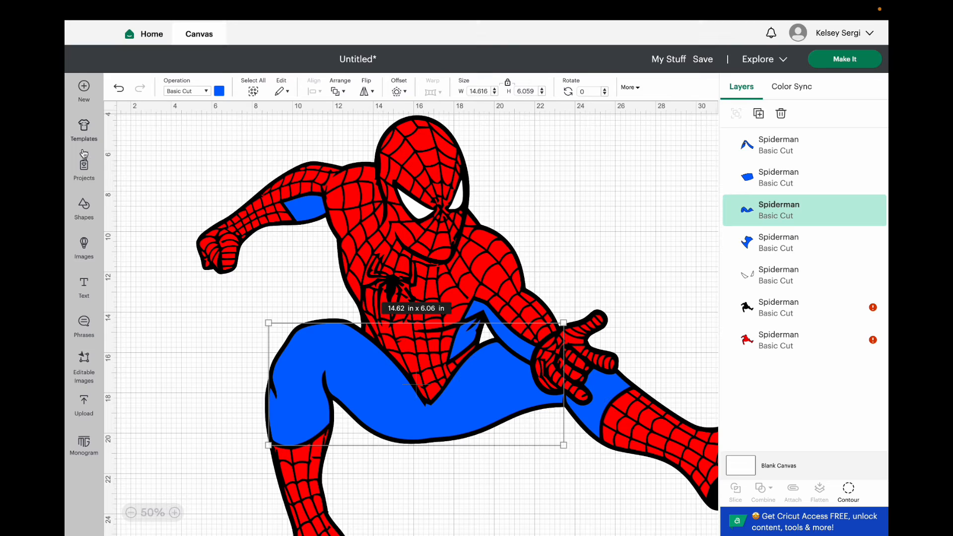
{"action": "left_click", "coordinate": [84, 208]}
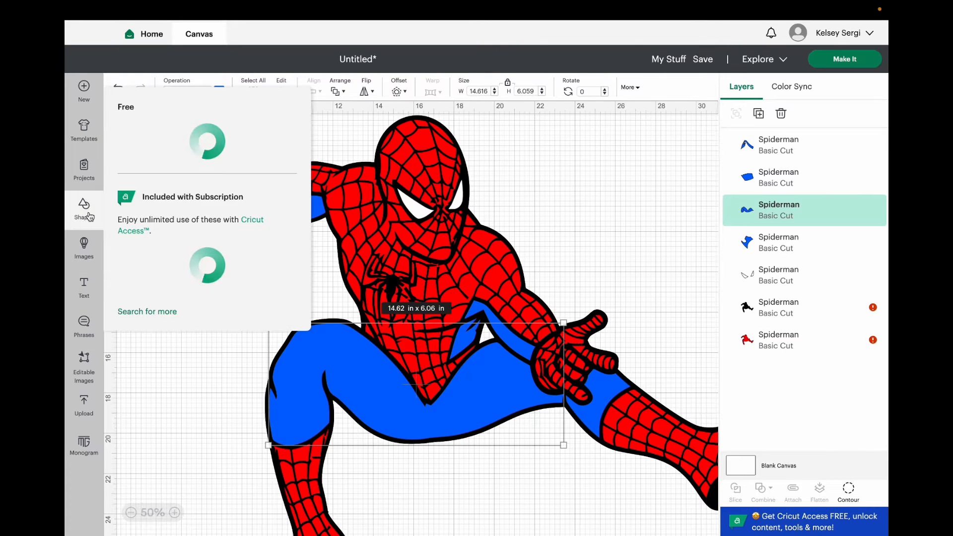
{"action": "left_click", "coordinate": [273, 282]}
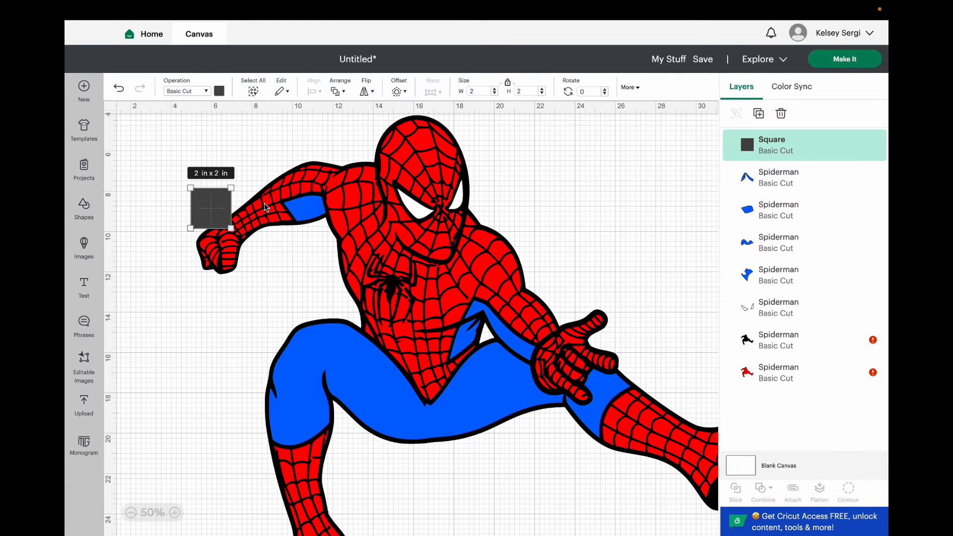
{"action": "left_click", "coordinate": [481, 91]}
{"action": "type", "text": "11.5"}
{"action": "key", "text": "Return"}
{"action": "left_click_drag", "start_coordinate": [304, 304], "coordinate": [419, 392]}
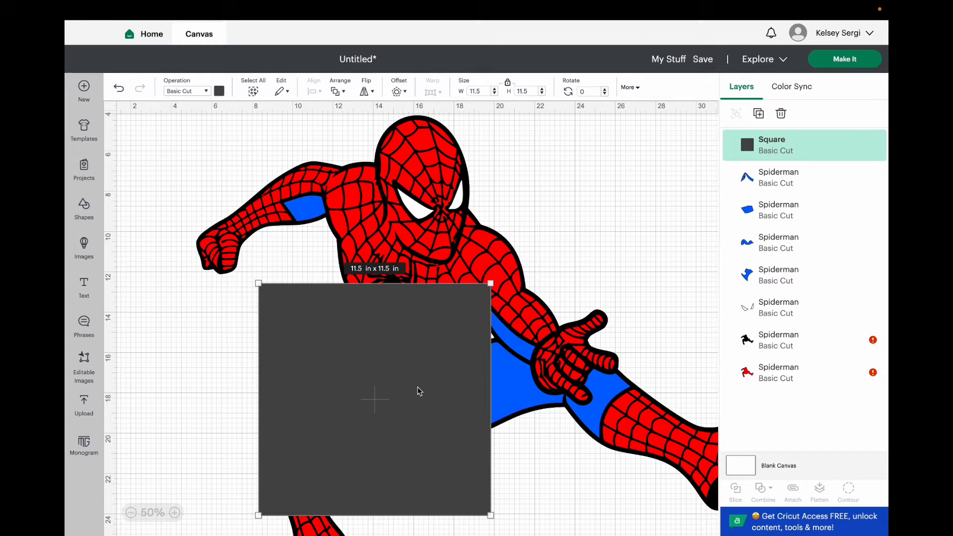
Duplicate the large blue legs piece in place, putting the copy above the square.
{"action": "left_click", "coordinate": [509, 390]}
{"action": "left_click_drag", "start_coordinate": [509, 389], "coordinate": [481, 398]}
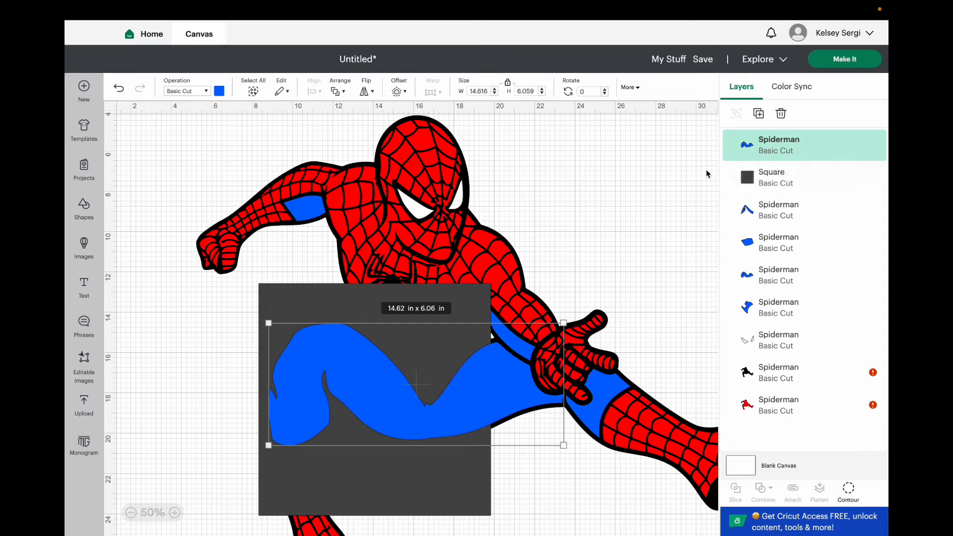
Try to slice the square with the blue side-piece layer and undo that slice.
{"action": "left_click", "coordinate": [789, 184]}
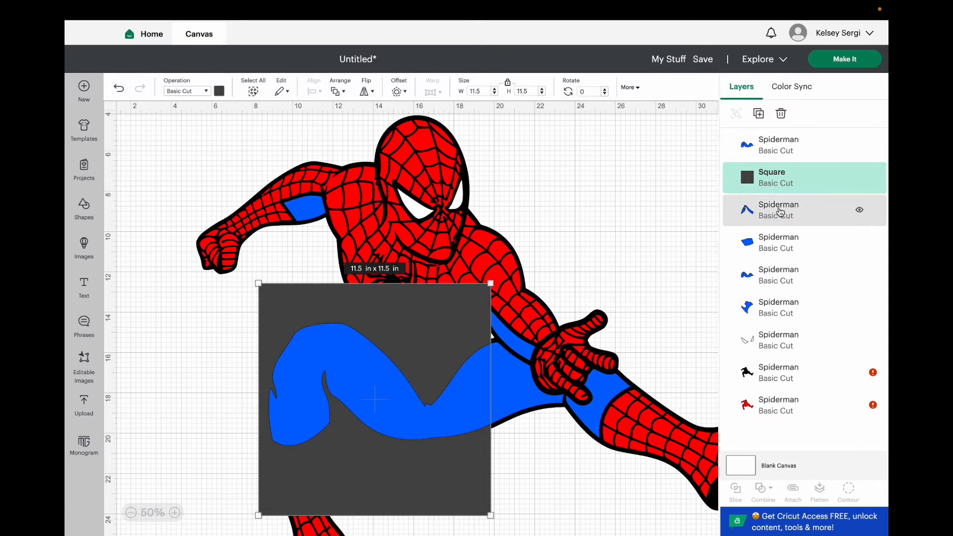
{"action": "left_click", "coordinate": [780, 211], "text": "shift"}
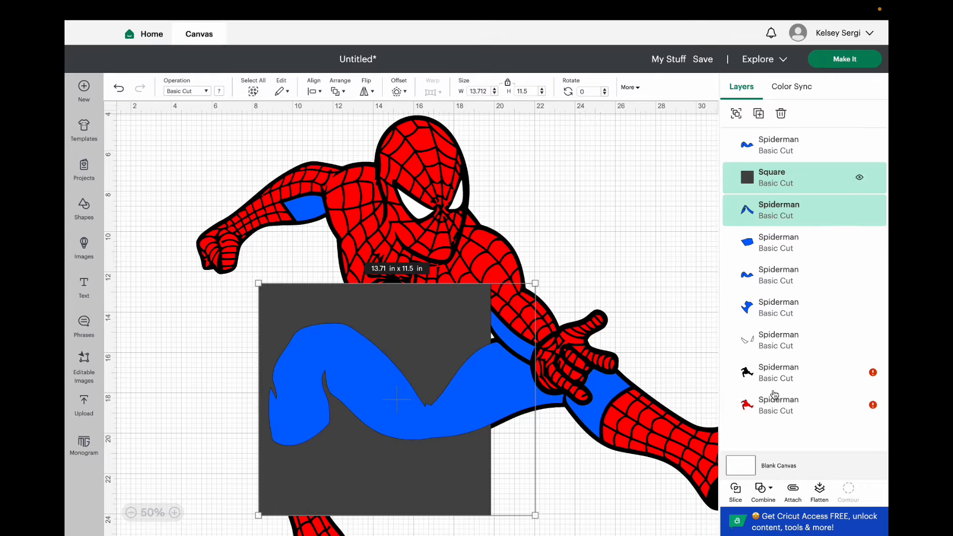
{"action": "left_click", "coordinate": [736, 495]}
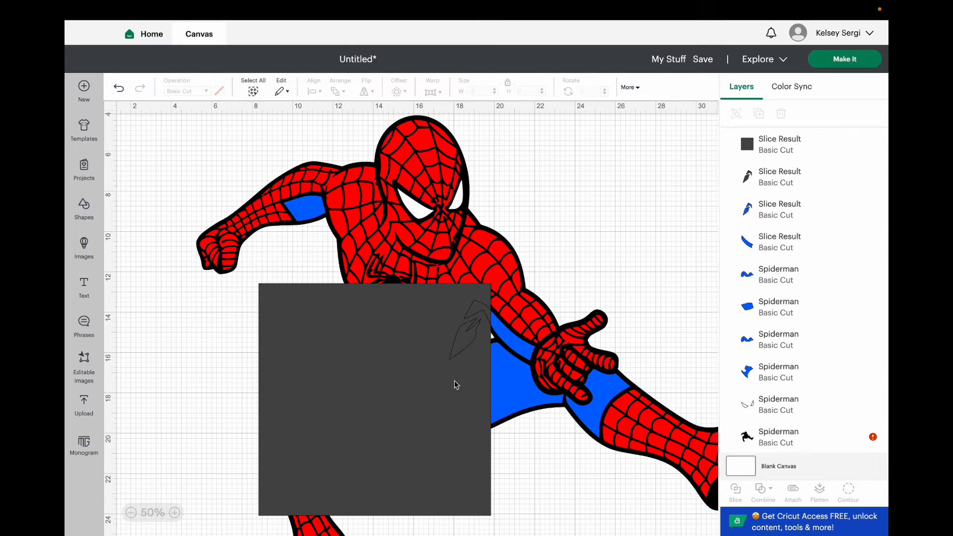
{"action": "key", "text": "ctrl+z"}
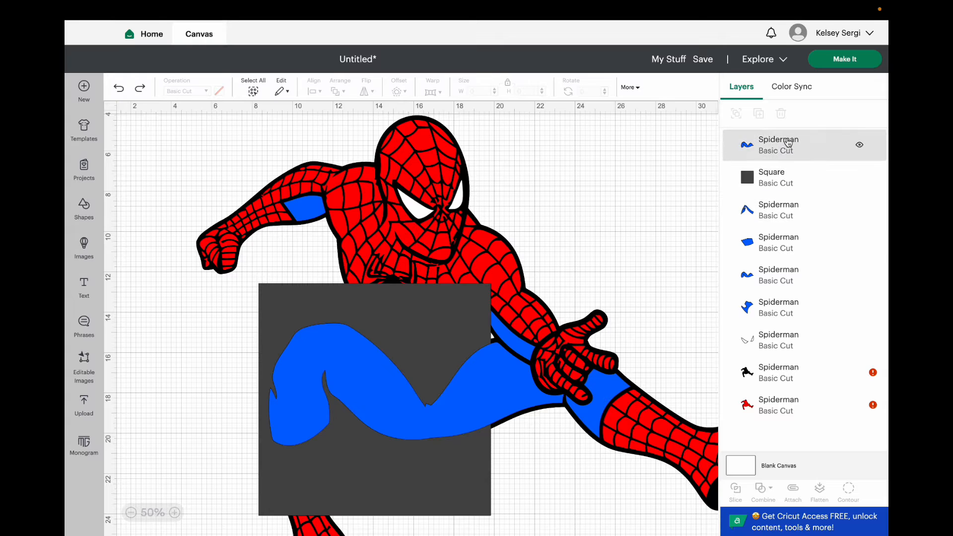
Slice the lower blue legs layer with the square and delete the leftovers, keeping only the blue bent leg portion.
{"action": "left_click", "coordinate": [778, 177]}
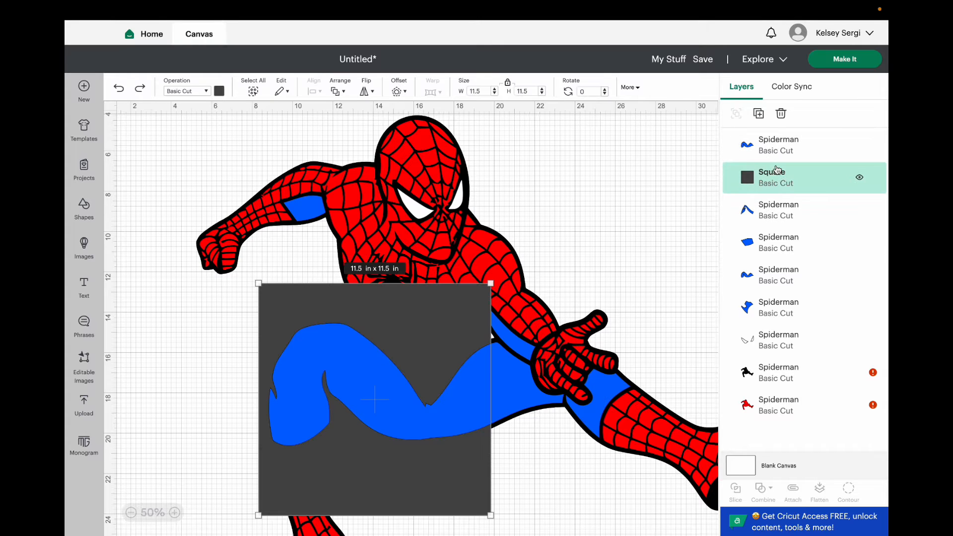
{"action": "left_click", "coordinate": [779, 275], "text": "shift"}
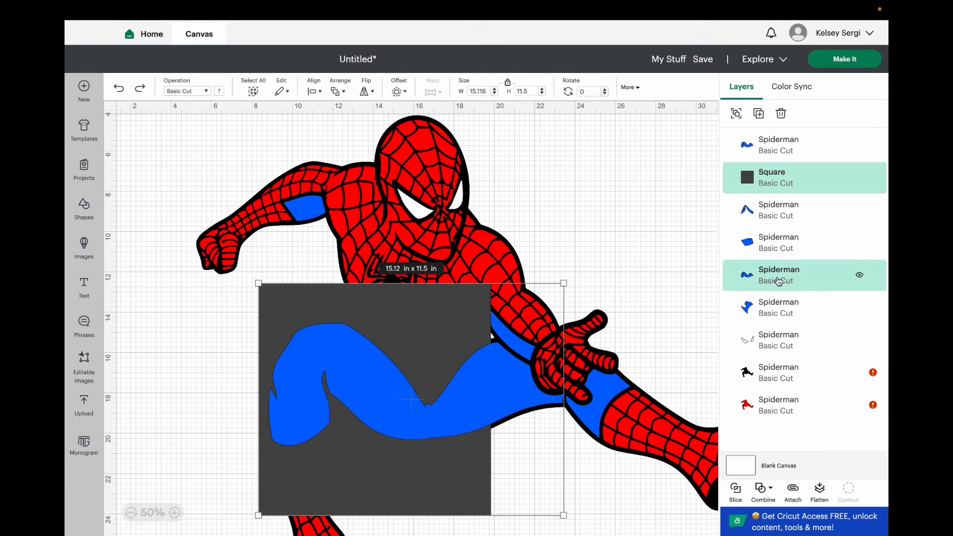
{"action": "left_click", "coordinate": [734, 492]}
{"action": "left_click", "coordinate": [445, 332]}
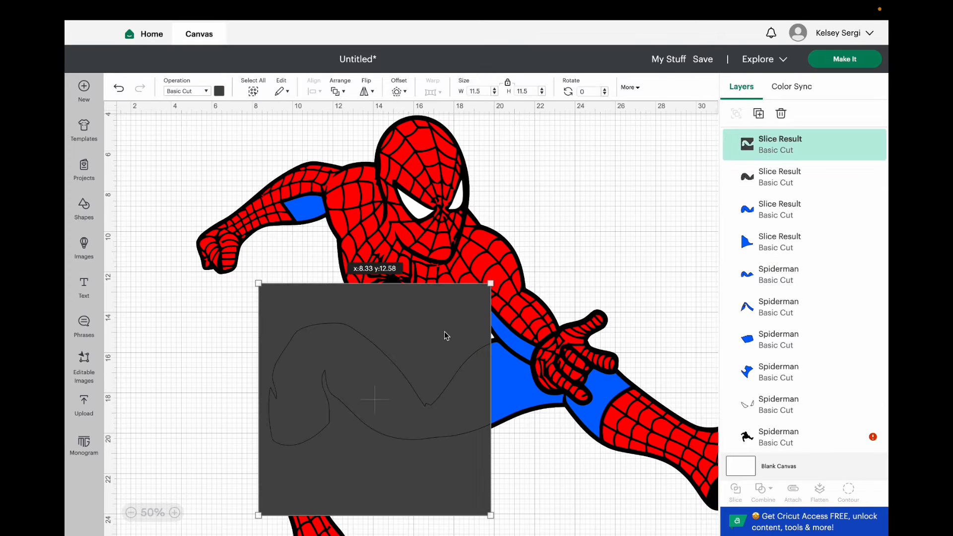
{"action": "key", "text": "Delete"}
{"action": "left_click", "coordinate": [384, 407]}
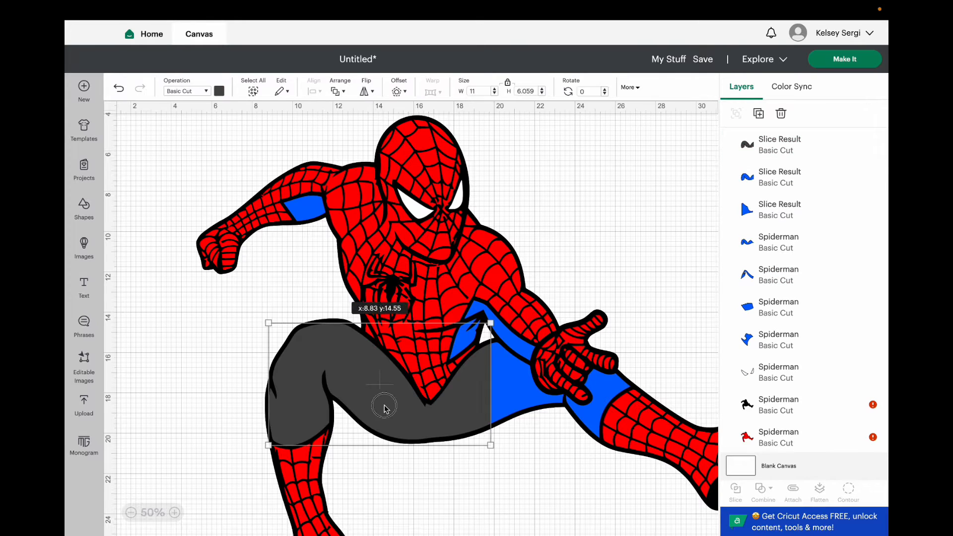
{"action": "left_click", "coordinate": [387, 409]}
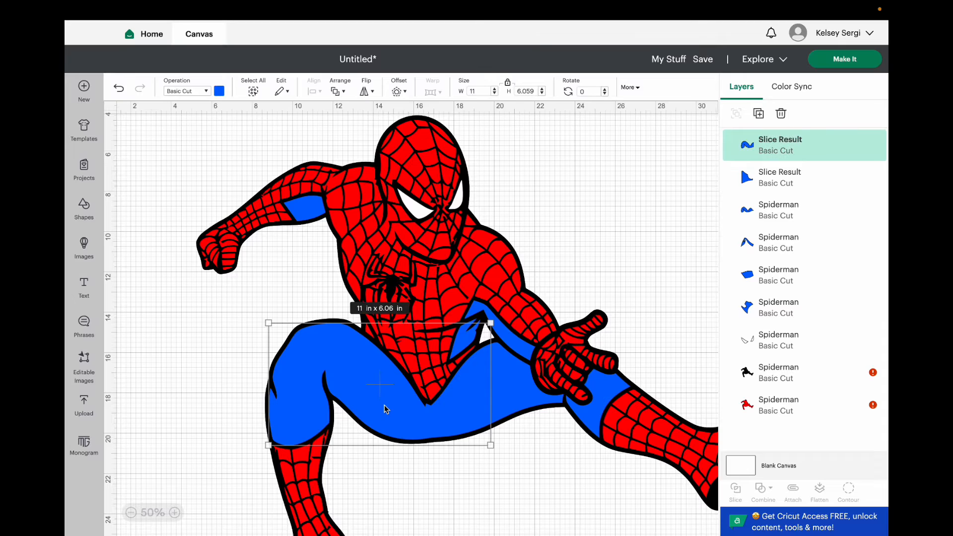
{"action": "left_click", "coordinate": [511, 388]}
{"action": "key", "text": "Delete"}
{"action": "left_click", "coordinate": [504, 396]}
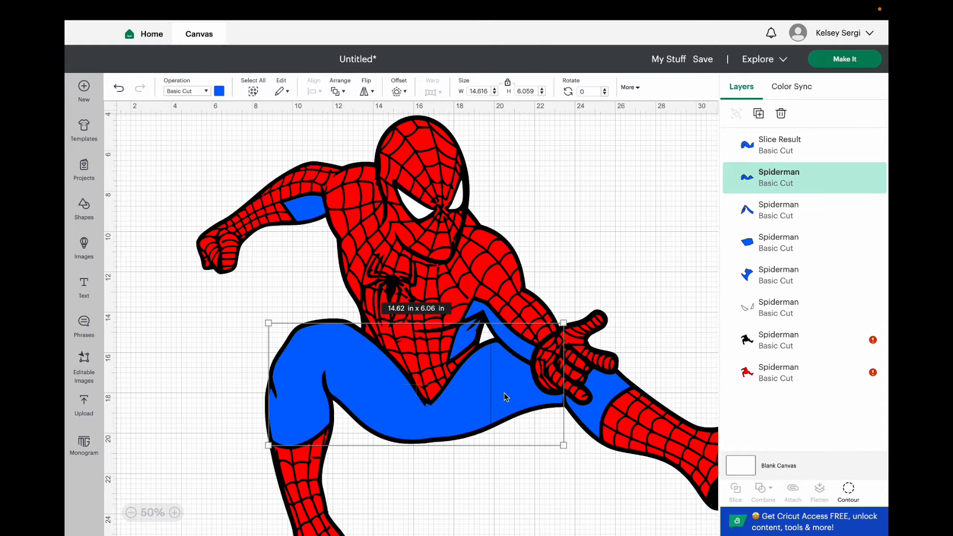
{"action": "left_click_drag", "start_coordinate": [504, 398], "coordinate": [522, 458]}
{"action": "key", "text": "ctrl+z"}
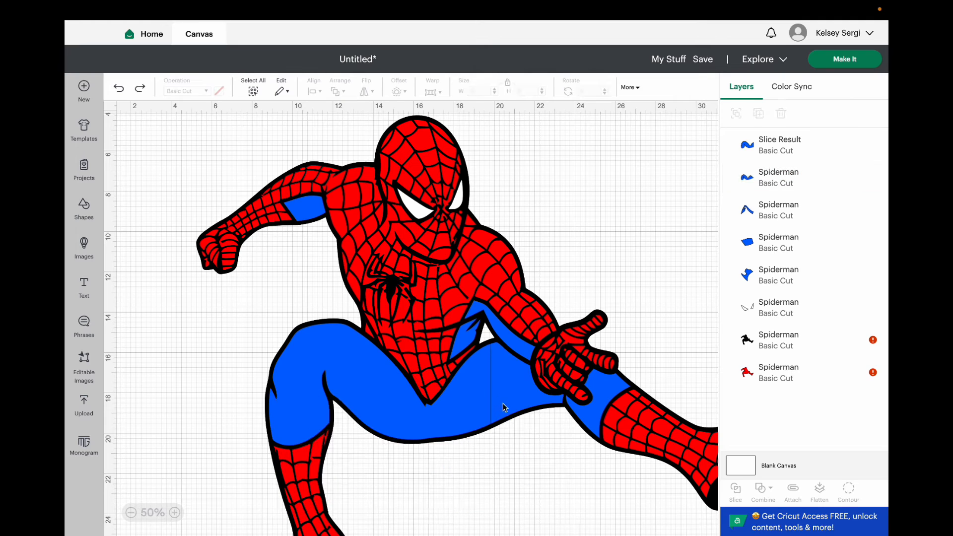
Add another square sized 11.5 by 11.5 in and place it over the outstretched thigh, slightly overlapping the sliced bent leg portion.
{"action": "left_click", "coordinate": [89, 212]}
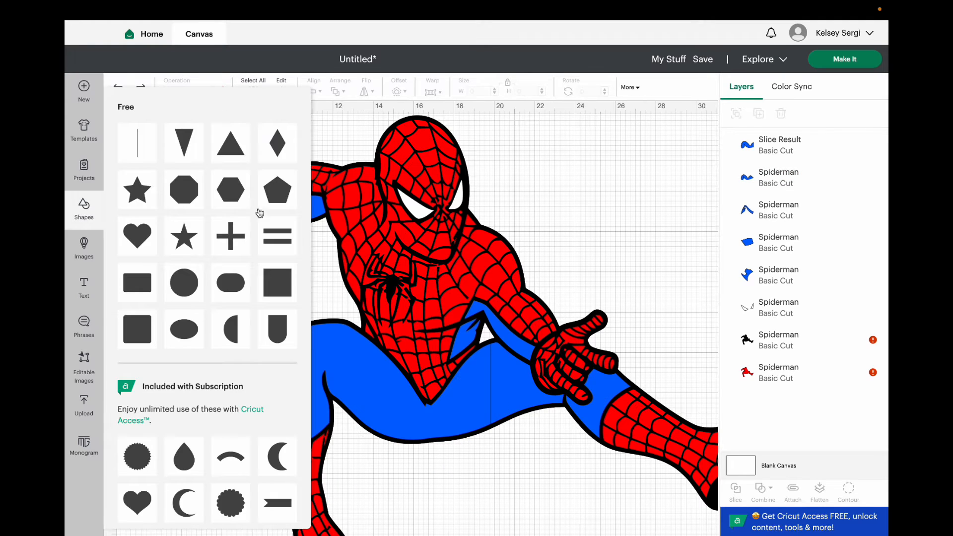
{"action": "left_click", "coordinate": [278, 283]}
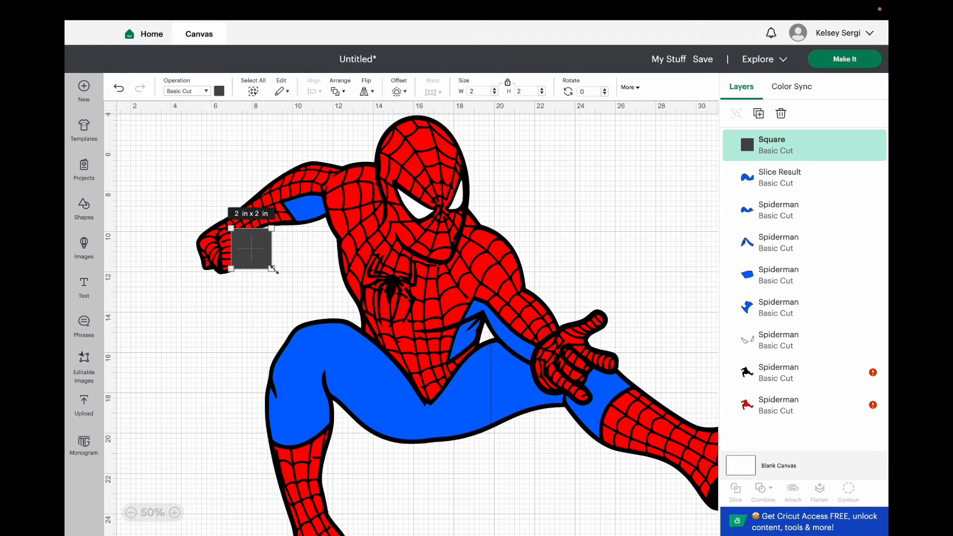
{"action": "left_click_drag", "start_coordinate": [274, 270], "coordinate": [578, 492]}
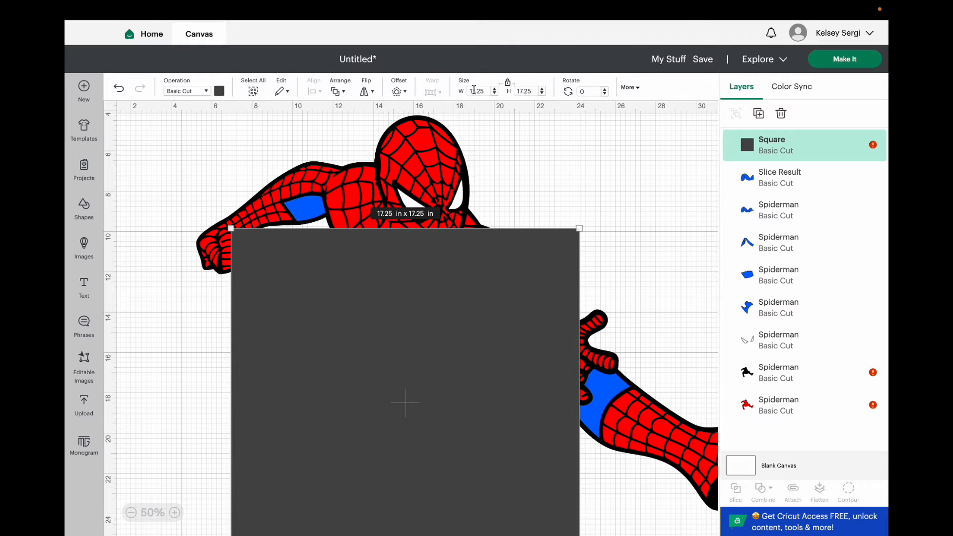
{"action": "type", "text": "11.5"}
{"action": "key", "text": "Return"}
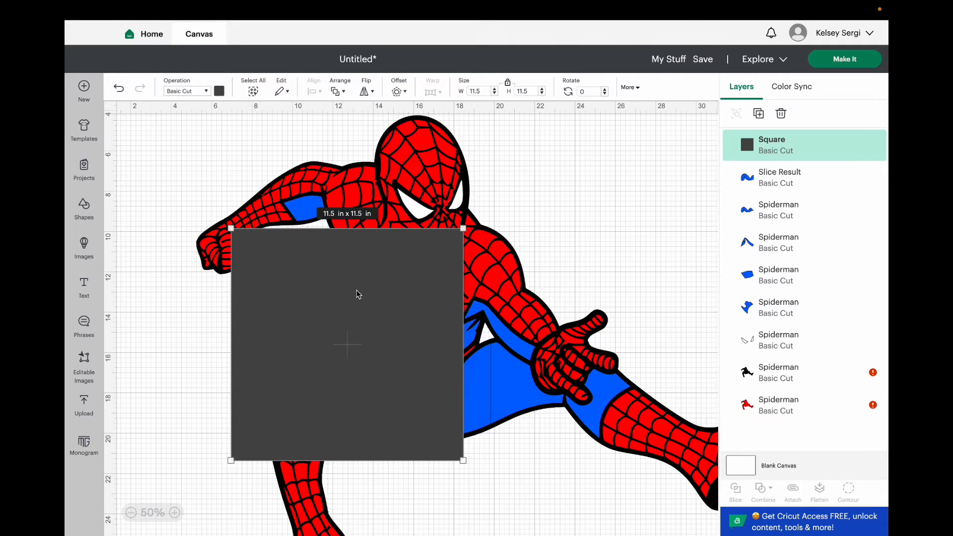
{"action": "left_click_drag", "start_coordinate": [356, 291], "coordinate": [599, 320]}
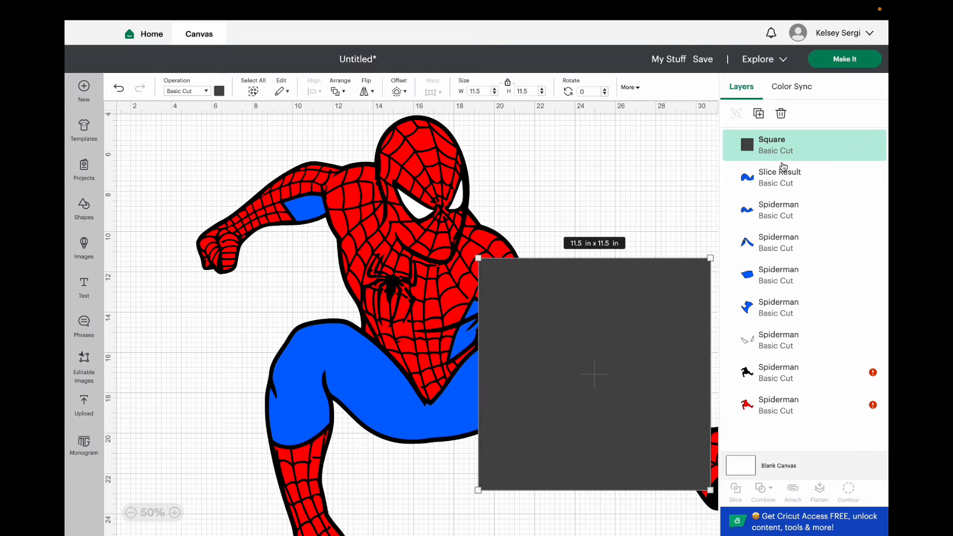
Slice the remaining full legs layer with the new square and delete the dark slice leftovers.
{"action": "left_click", "coordinate": [770, 213], "text": "shift"}
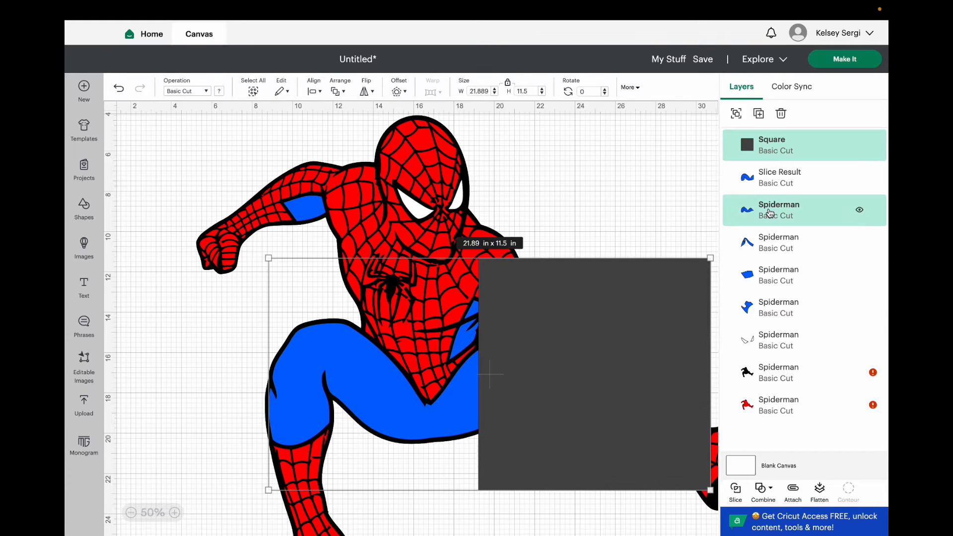
{"action": "left_click", "coordinate": [738, 492]}
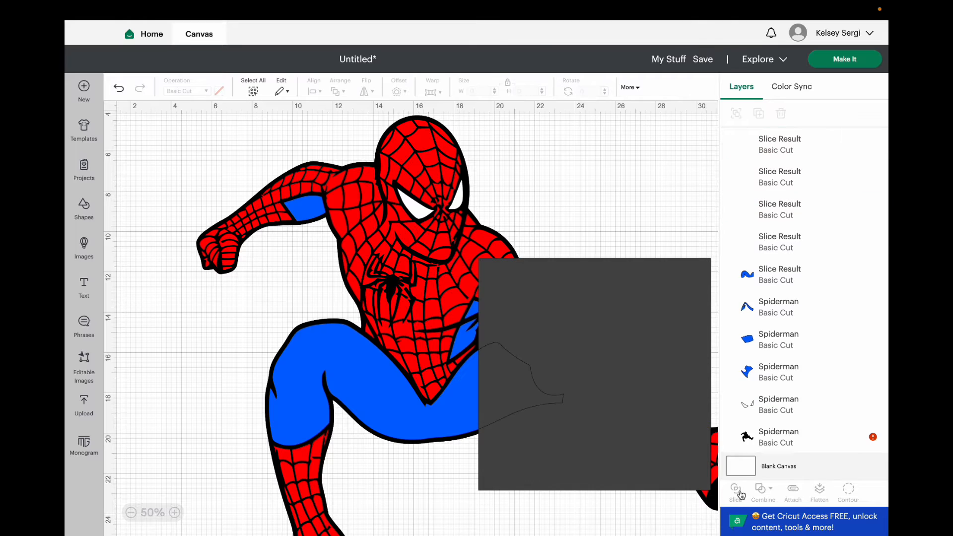
{"action": "left_click", "coordinate": [549, 412]}
{"action": "key", "text": "Delete"}
{"action": "left_click", "coordinate": [516, 390]}
{"action": "key", "text": "Delete"}
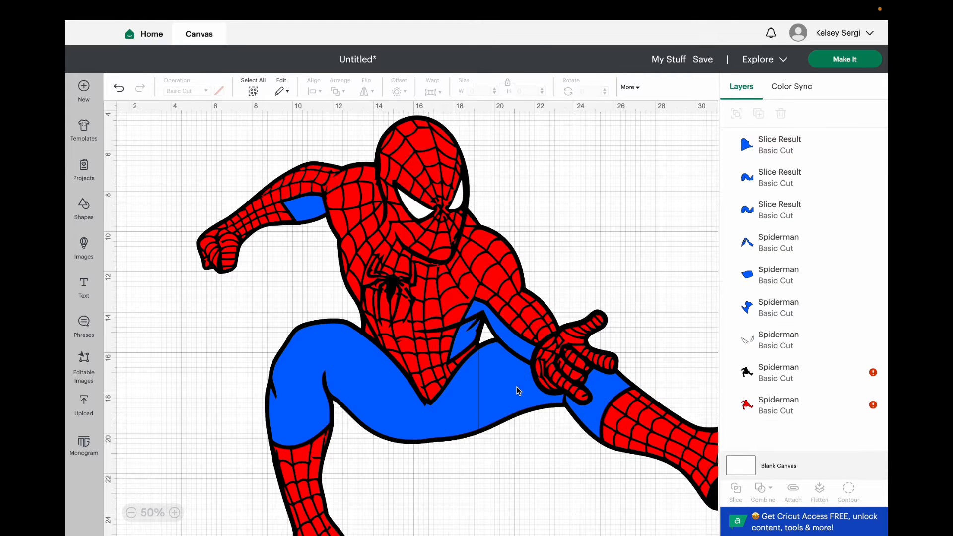
Try deleting the sliced outstretched thigh piece and undo the deletion.
{"action": "left_click", "coordinate": [514, 388]}
{"action": "left_click_drag", "start_coordinate": [514, 388], "coordinate": [552, 414]}
{"action": "key", "text": "Delete"}
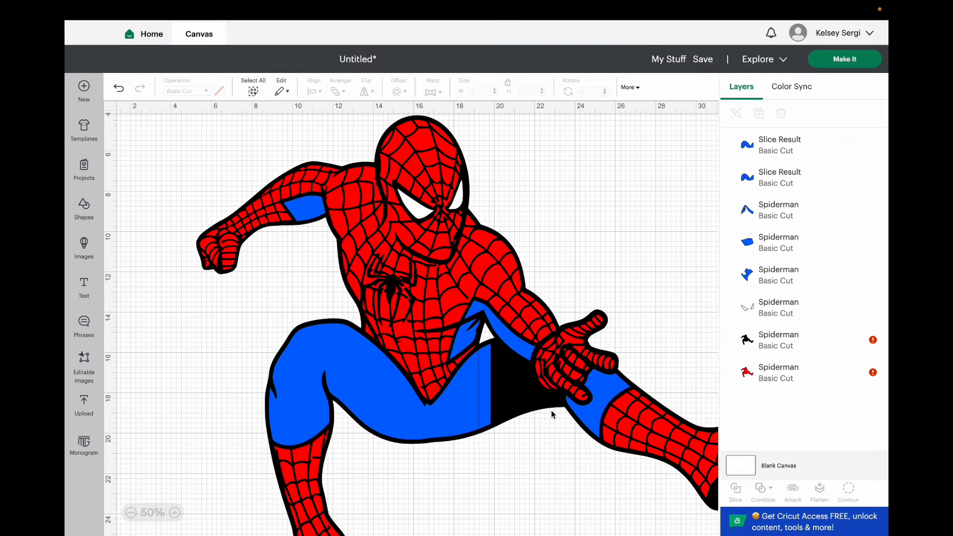
{"action": "key", "text": "super+z"}
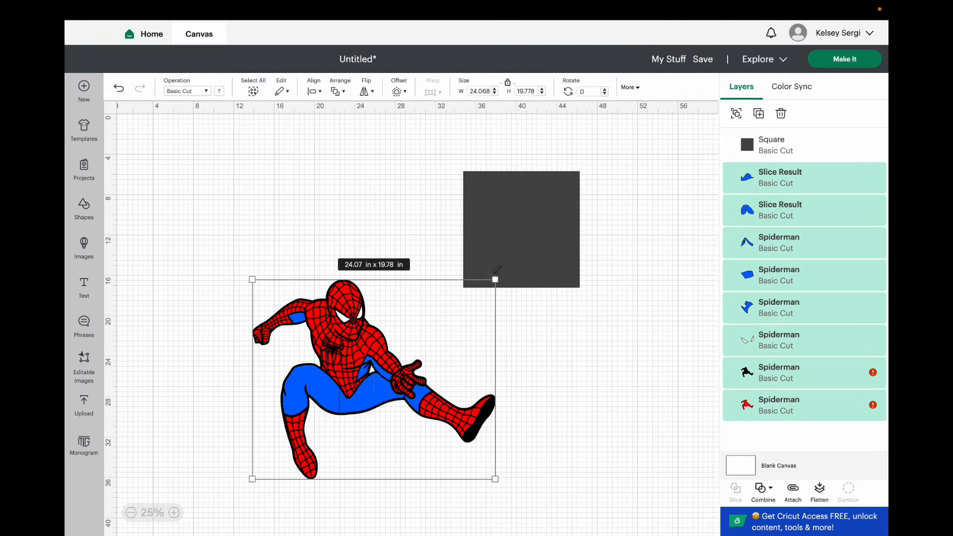
Check the sizes of the square and the two sliced blue leg pieces.
{"action": "left_click", "coordinate": [543, 247]}
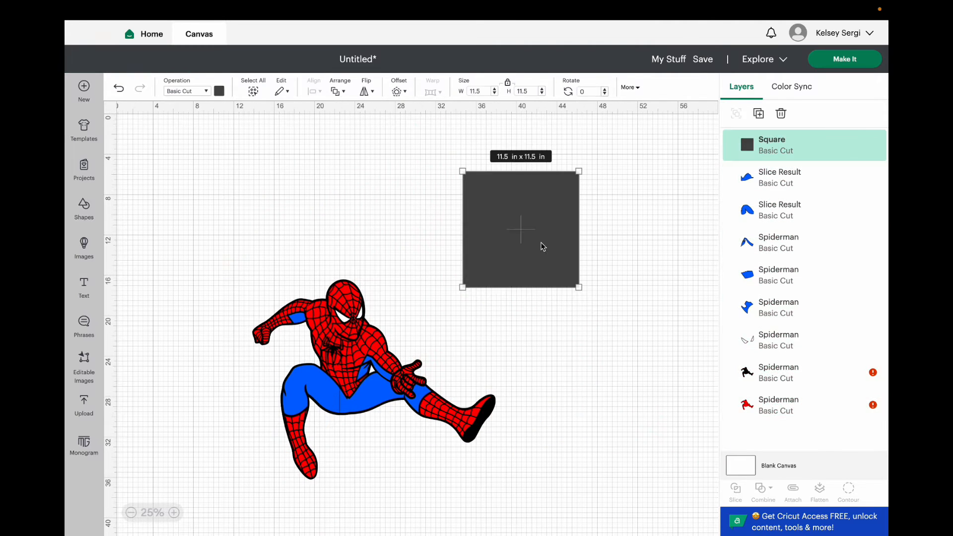
{"action": "left_click", "coordinate": [380, 398]}
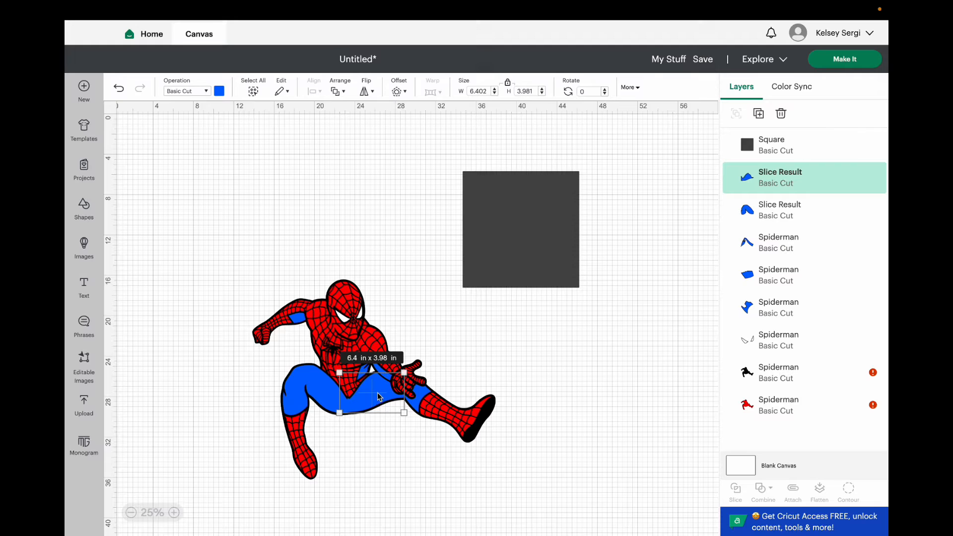
{"action": "left_click", "coordinate": [306, 392]}
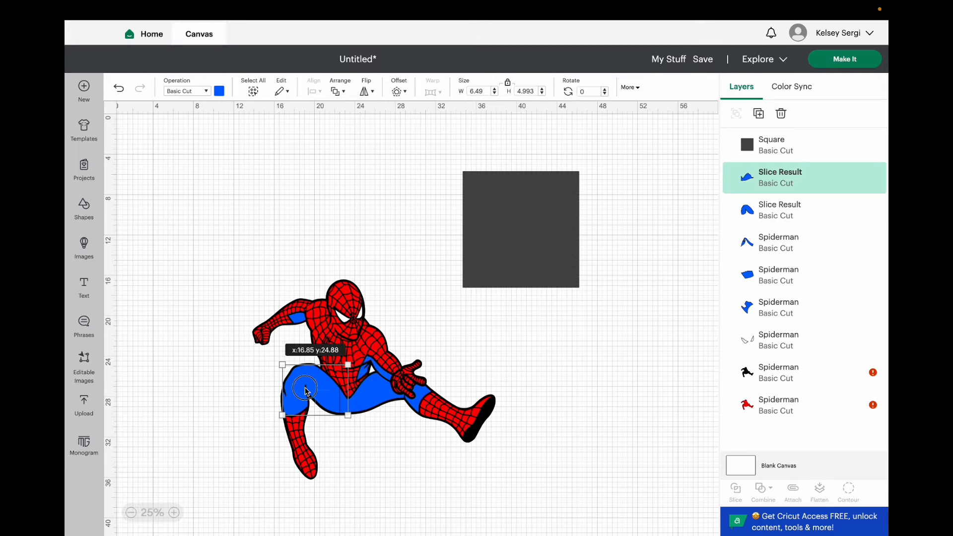
{"action": "left_click", "coordinate": [386, 473]}
Move the 11.5 in square onto the bent arm, duplicate it, and try the copy over the torso and outstretched arm.
{"action": "left_click_drag", "start_coordinate": [521, 228], "coordinate": [262, 310]}
{"action": "key", "text": "super+v"}
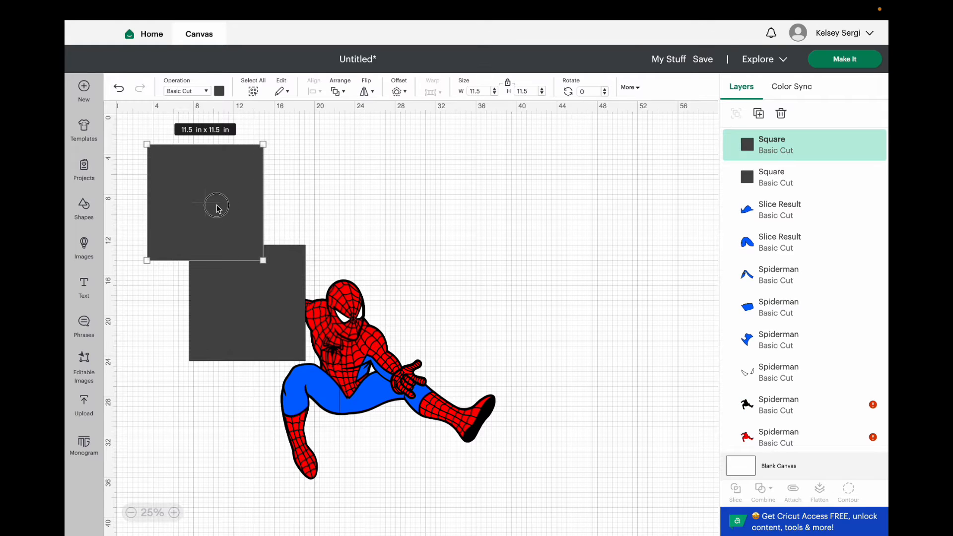
{"action": "left_click_drag", "start_coordinate": [216, 207], "coordinate": [489, 241]}
{"action": "mouse_move", "coordinate": [285, 279]}
{"action": "left_mouse_down"}
{"action": "mouse_move", "coordinate": [334, 267]}
{"action": "mouse_move", "coordinate": [315, 282]}
{"action": "mouse_move", "coordinate": [264, 284]}
{"action": "mouse_move", "coordinate": [291, 275]}
{"action": "mouse_move", "coordinate": [275, 287]}
{"action": "mouse_move", "coordinate": [292, 291]}
{"action": "mouse_move", "coordinate": [289, 281]}
{"action": "mouse_move", "coordinate": [289, 294]}
{"action": "mouse_move", "coordinate": [277, 291]}
{"action": "mouse_move", "coordinate": [285, 293]}
{"action": "left_mouse_up"}
{"action": "left_click_drag", "start_coordinate": [468, 216], "coordinate": [376, 315]}
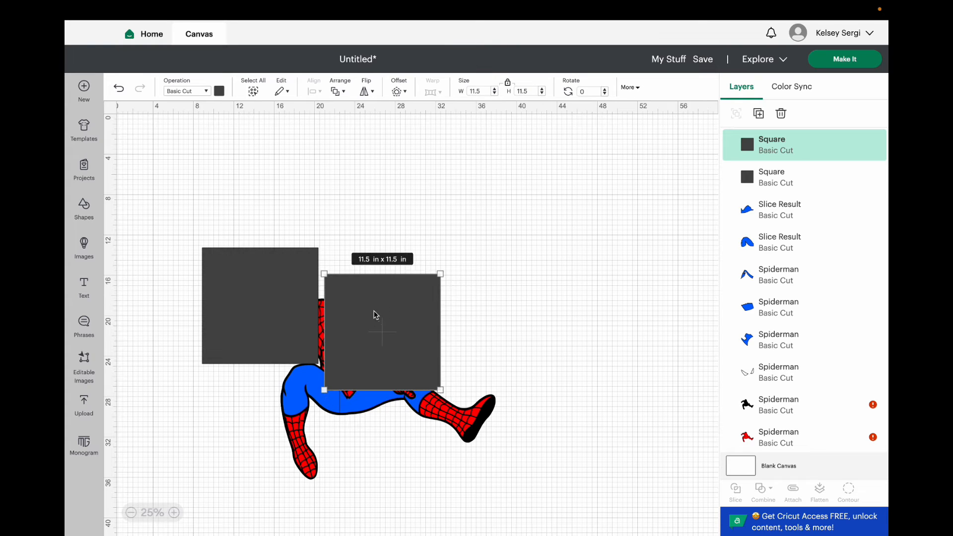
Set the copied square aside on empty canvas and shift the other square farther over the bent arm and torso.
{"action": "left_click_drag", "start_coordinate": [396, 354], "coordinate": [486, 234]}
{"action": "left_click_drag", "start_coordinate": [269, 328], "coordinate": [301, 325]}
{"action": "left_click_drag", "start_coordinate": [457, 255], "coordinate": [515, 236]}
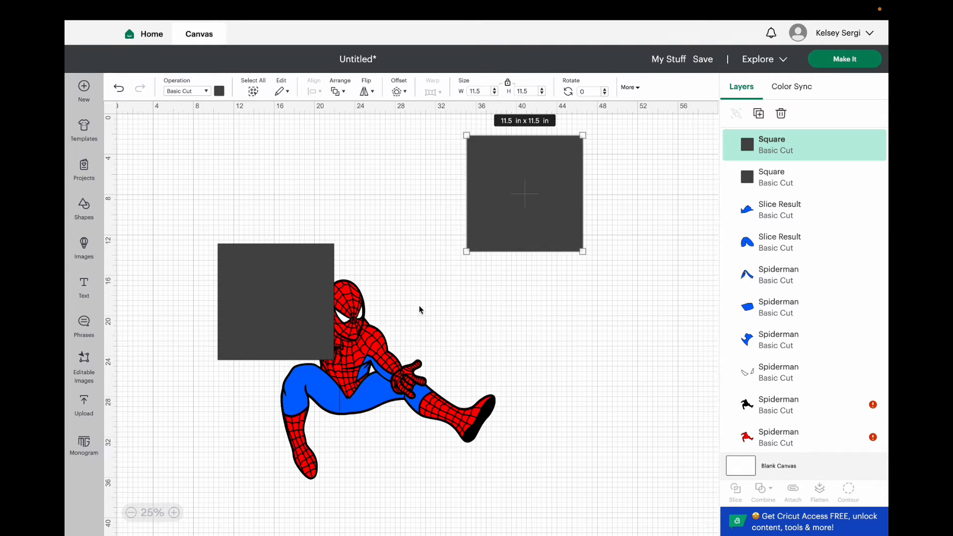
Shift the black outline layer away from the red layer.
{"action": "left_click", "coordinate": [354, 305]}
{"action": "left_click_drag", "start_coordinate": [354, 305], "coordinate": [417, 298]}
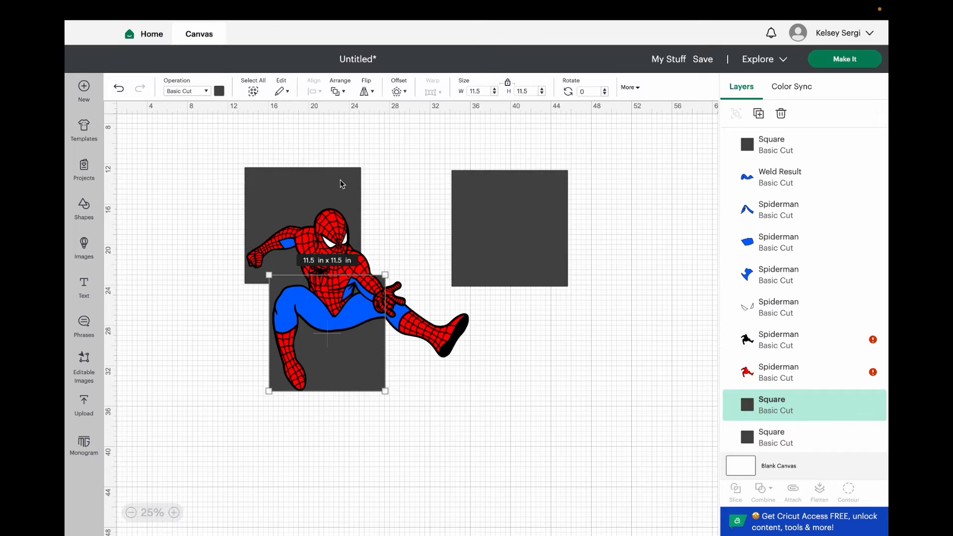
Place the third 11.5 in square over the extended leg and foot and send it to the back.
{"action": "left_click_drag", "start_coordinate": [341, 185], "coordinate": [342, 220]}
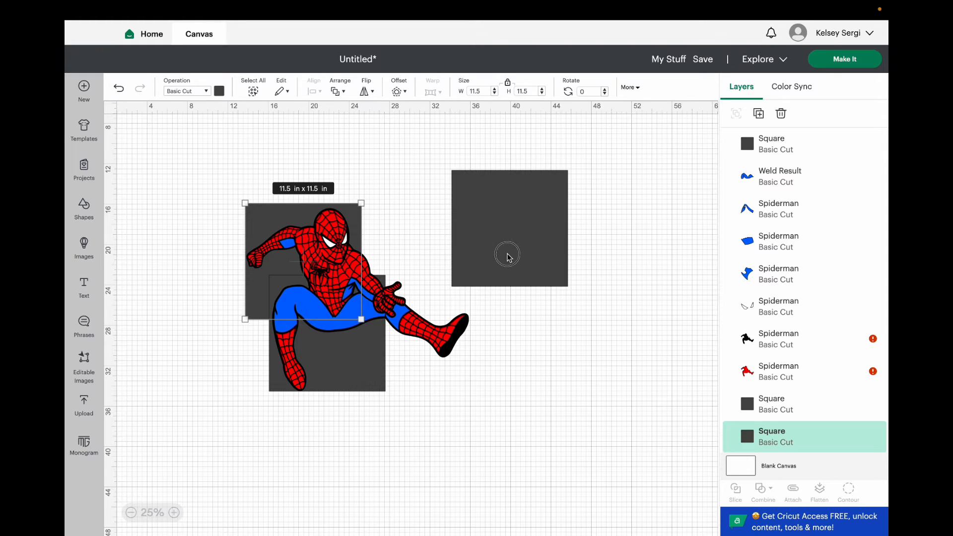
{"action": "left_click_drag", "start_coordinate": [508, 257], "coordinate": [418, 338]}
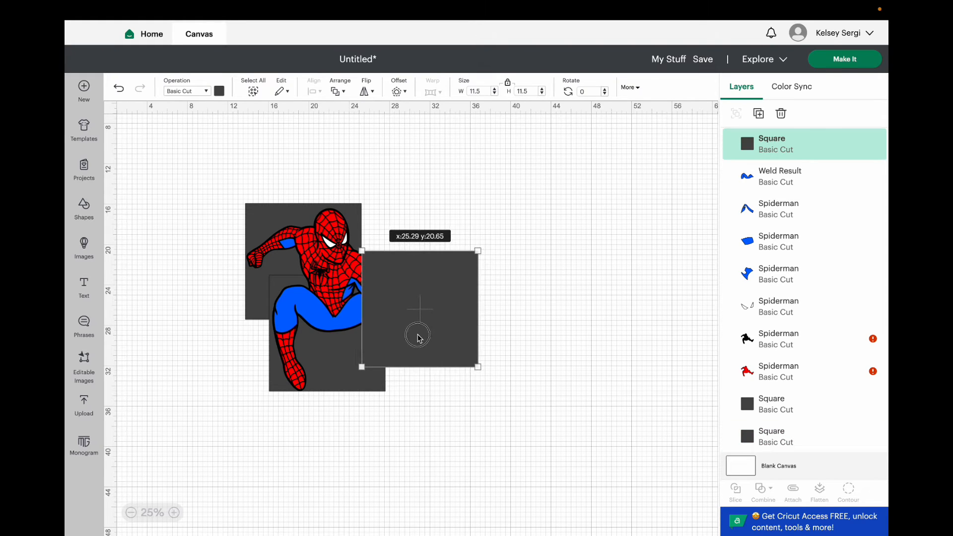
{"action": "left_click", "coordinate": [341, 91]}
{"action": "left_click", "coordinate": [386, 170]}
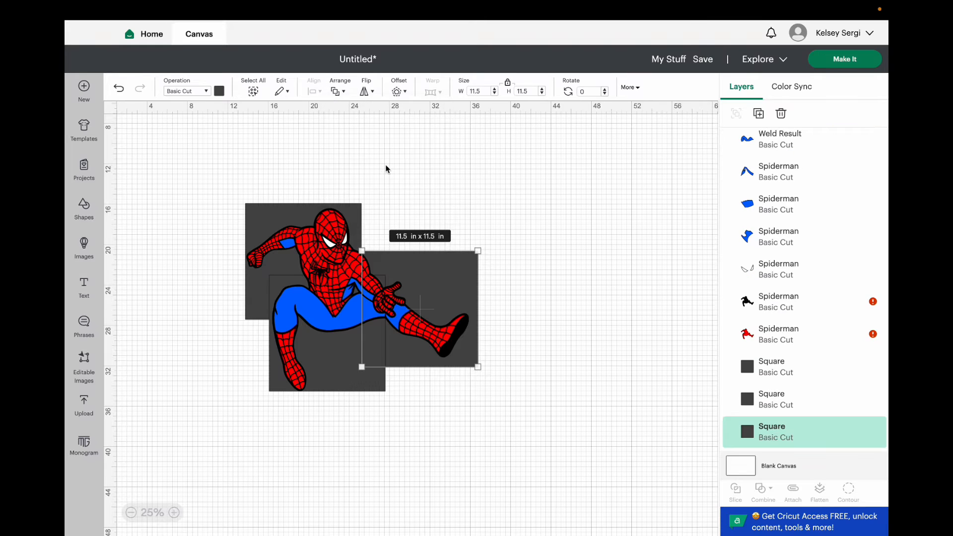
Nudge the 11.5 in square behind the extended leg slightly up and inward so it overlaps the other squares more.
{"action": "left_click_drag", "start_coordinate": [452, 275], "coordinate": [453, 273]}
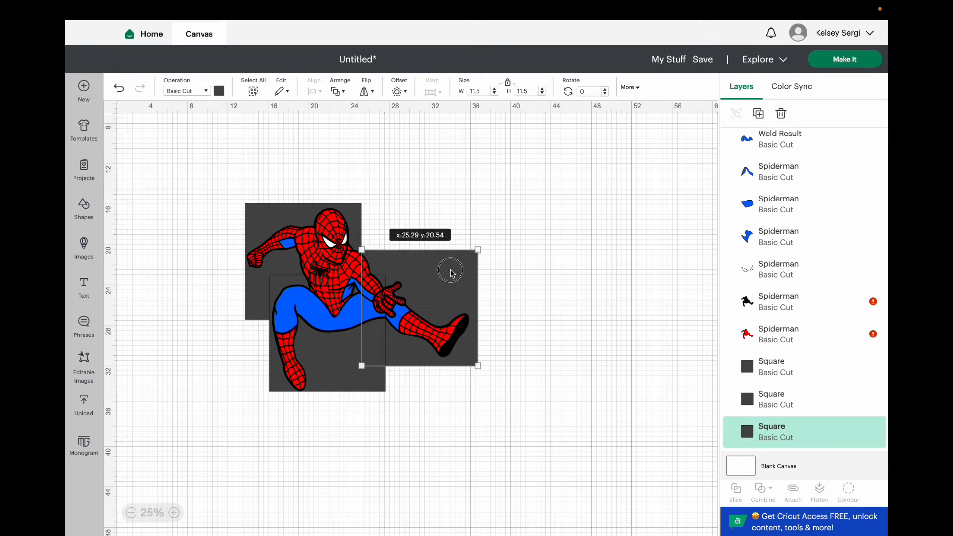
{"action": "left_click", "coordinate": [538, 318]}
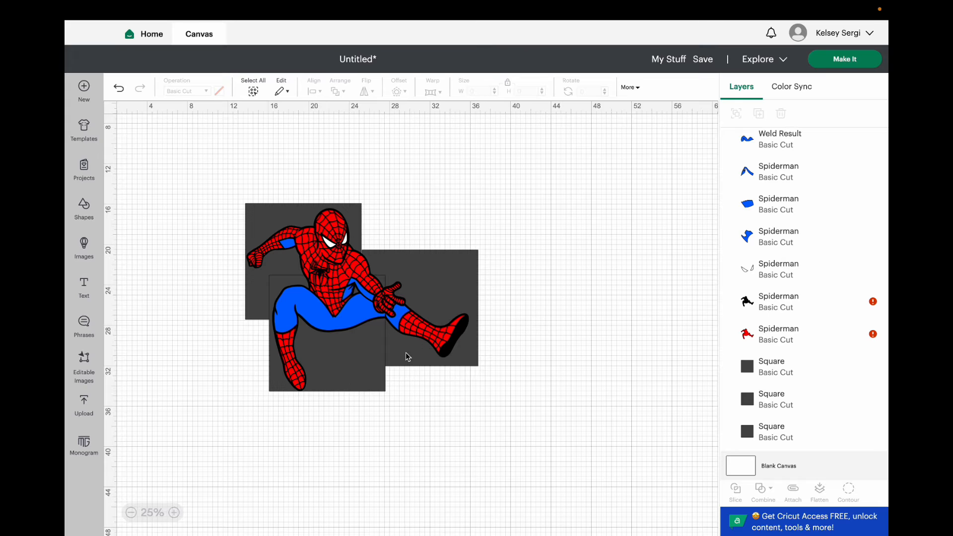
{"action": "left_click_drag", "start_coordinate": [423, 265], "coordinate": [421, 264]}
{"action": "key", "text": "super+z"}
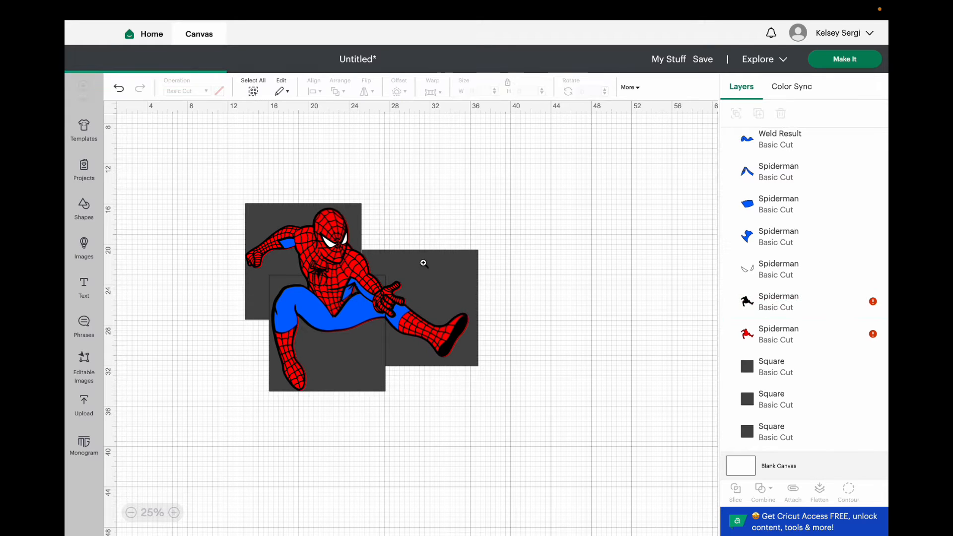
{"action": "left_click", "coordinate": [423, 261]}
{"action": "left_click", "coordinate": [478, 256]}
{"action": "left_click", "coordinate": [480, 256]}
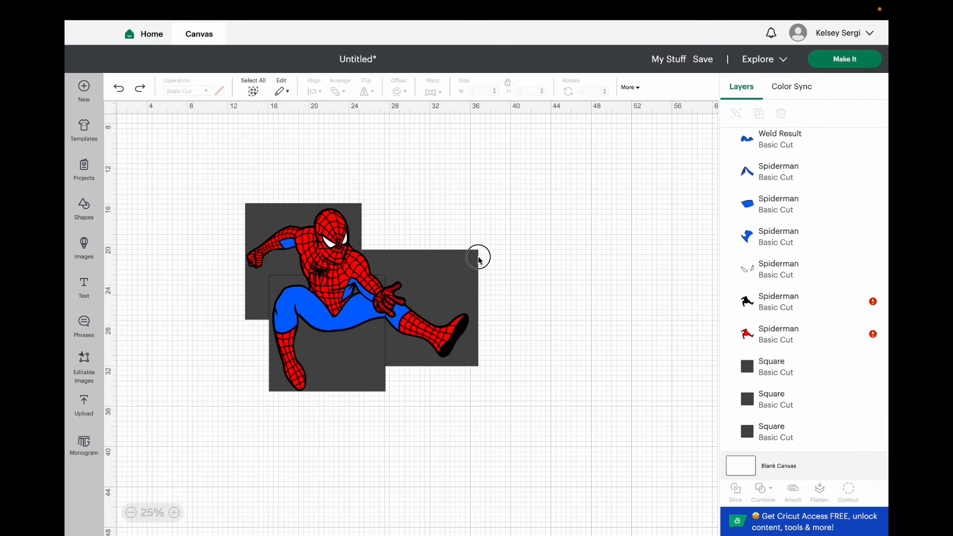
{"action": "left_click", "coordinate": [475, 254]}
{"action": "left_click", "coordinate": [476, 259]}
{"action": "left_click", "coordinate": [470, 267]}
{"action": "left_click_drag", "start_coordinate": [469, 274], "coordinate": [462, 272]}
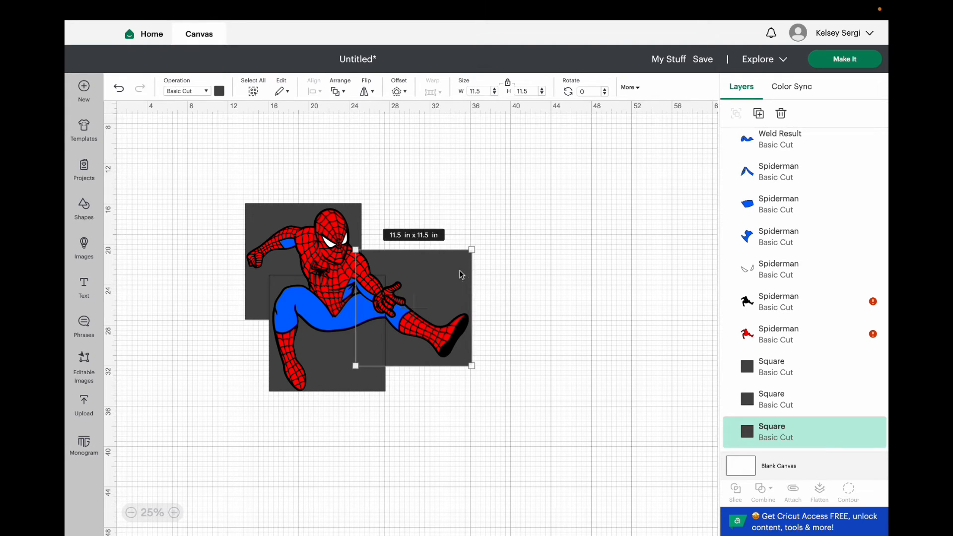
{"action": "left_click", "coordinate": [556, 278]}
Duplicate all three 11.5 in squares together and align the copies exactly over the originals.
{"action": "left_click", "coordinate": [745, 370]}
{"action": "left_click", "coordinate": [745, 402], "text": "shift"}
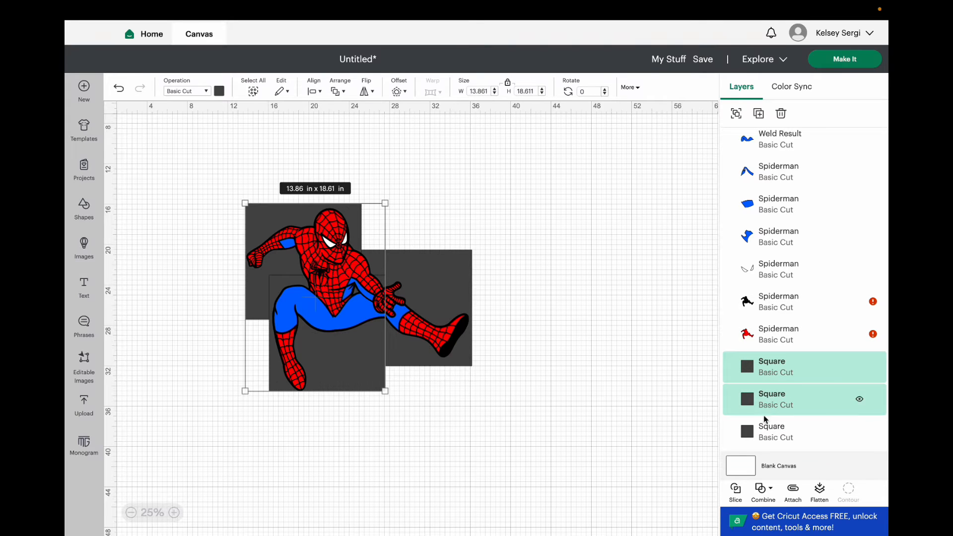
{"action": "left_click", "coordinate": [760, 430], "text": "shift"}
{"action": "right_click", "coordinate": [765, 426]}
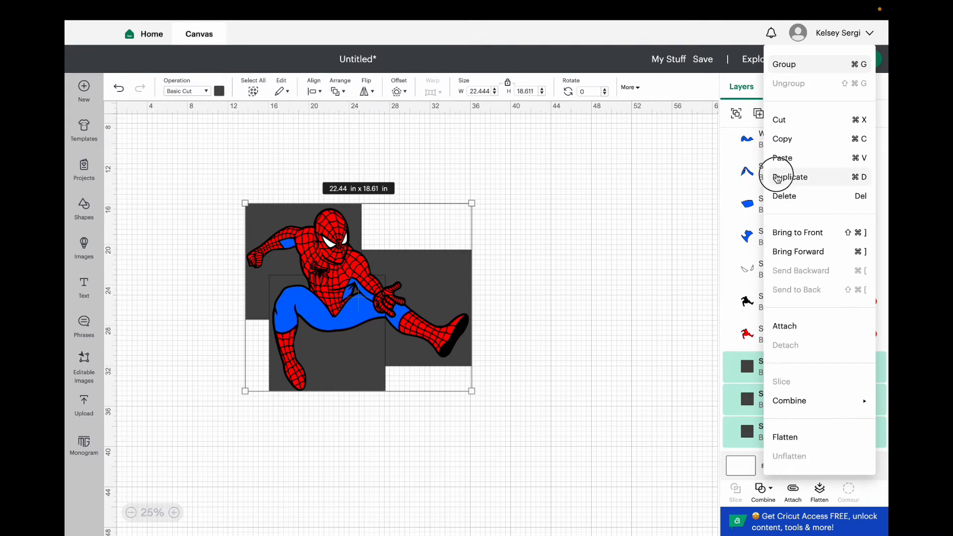
{"action": "left_click", "coordinate": [809, 173]}
{"action": "left_click", "coordinate": [248, 200]}
{"action": "left_click_drag", "start_coordinate": [247, 200], "coordinate": [323, 238]}
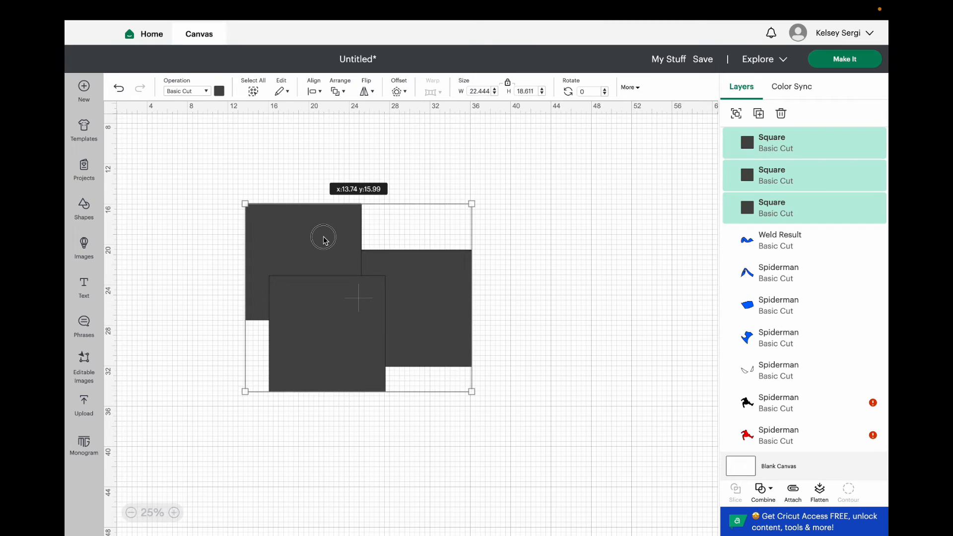
{"action": "left_click", "coordinate": [530, 231]}
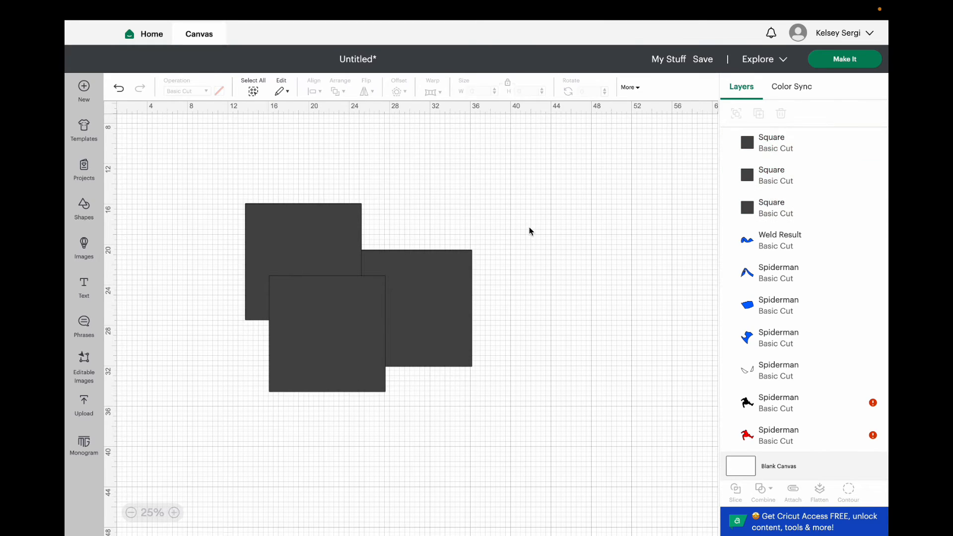
Send the three duplicated squares to the back, behind all the Spiderman layers.
{"action": "left_click", "coordinate": [765, 149]}
{"action": "left_click", "coordinate": [765, 175], "text": "shift"}
{"action": "left_click", "coordinate": [767, 205], "text": "shift"}
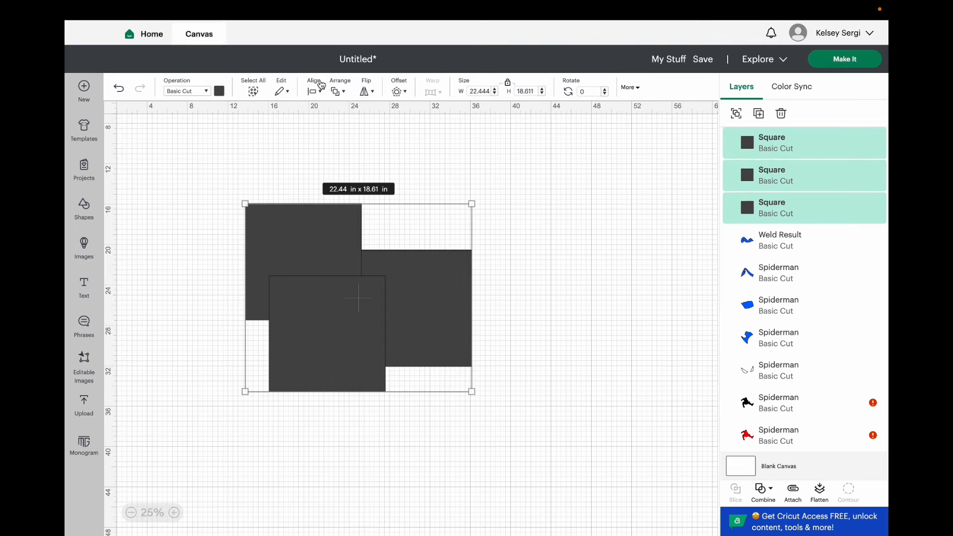
{"action": "left_click", "coordinate": [314, 91]}
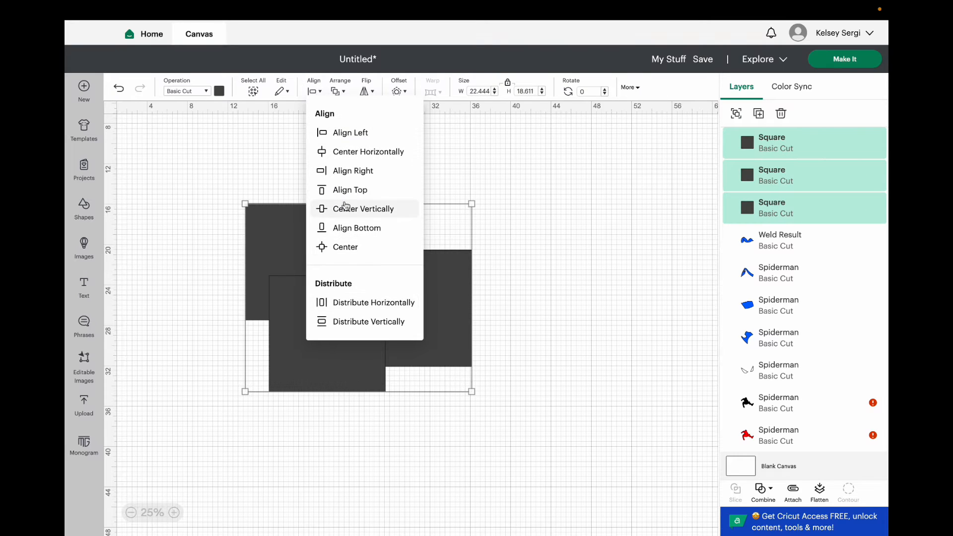
{"action": "left_click", "coordinate": [343, 98]}
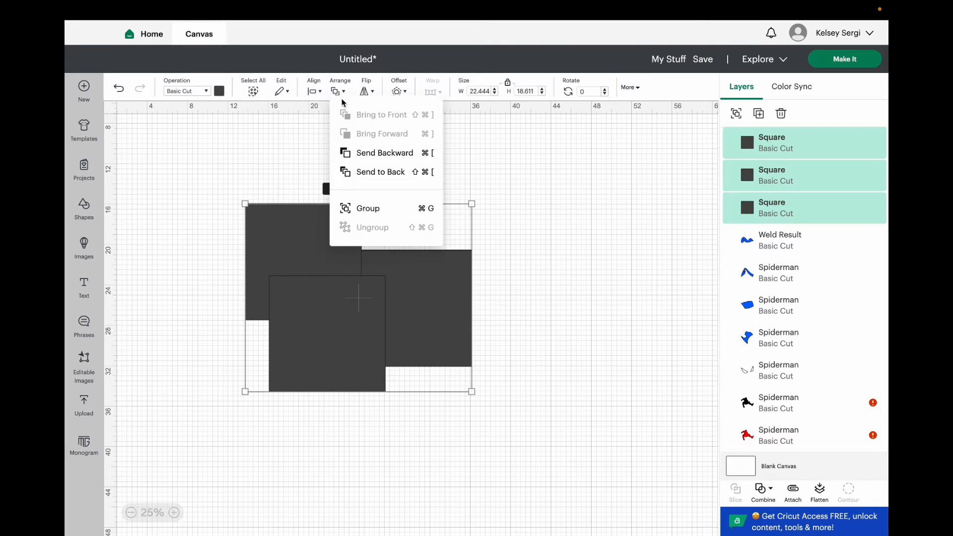
{"action": "left_click", "coordinate": [358, 174]}
Slice the black outline layer with the square behind the lower torso and bent leg.
{"action": "left_click", "coordinate": [805, 196]}
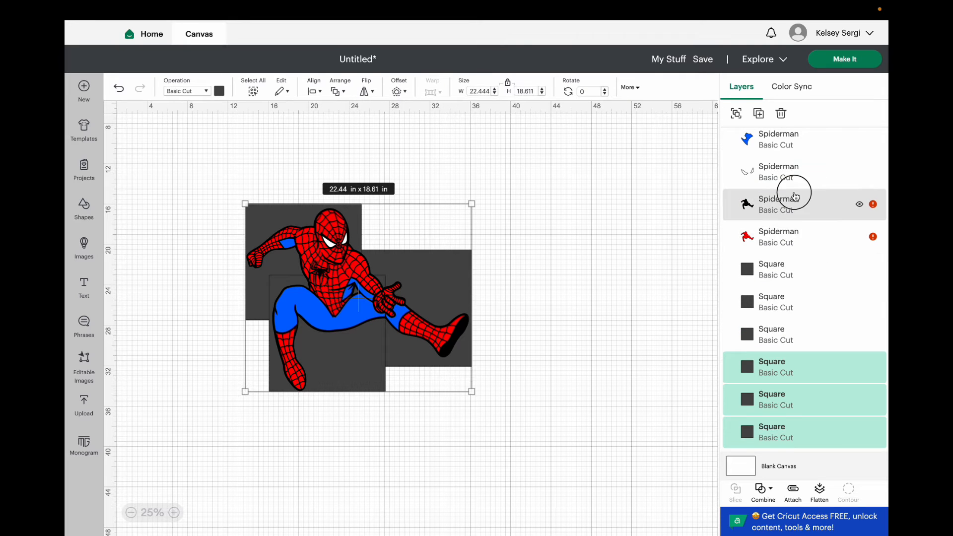
{"action": "left_click", "coordinate": [781, 272], "text": "shift"}
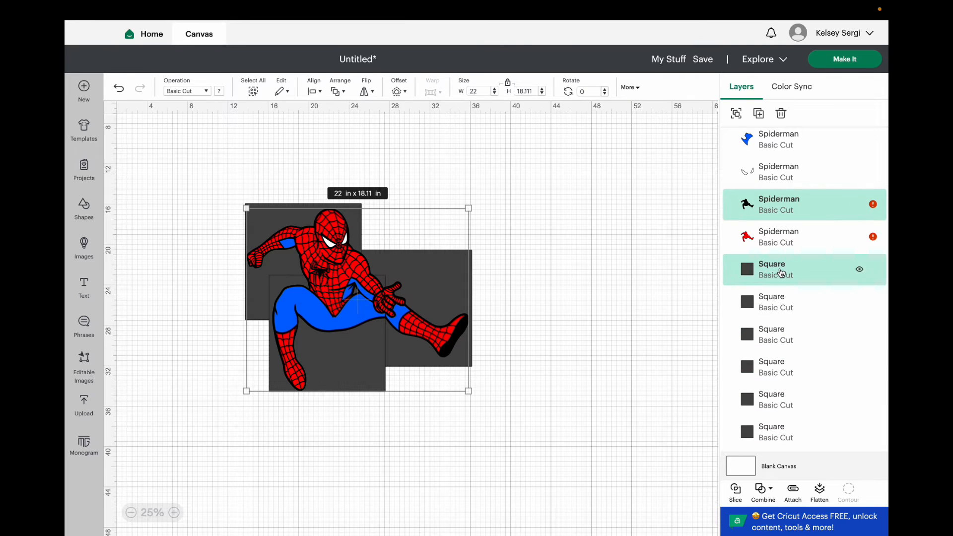
{"action": "left_click", "coordinate": [734, 490]}
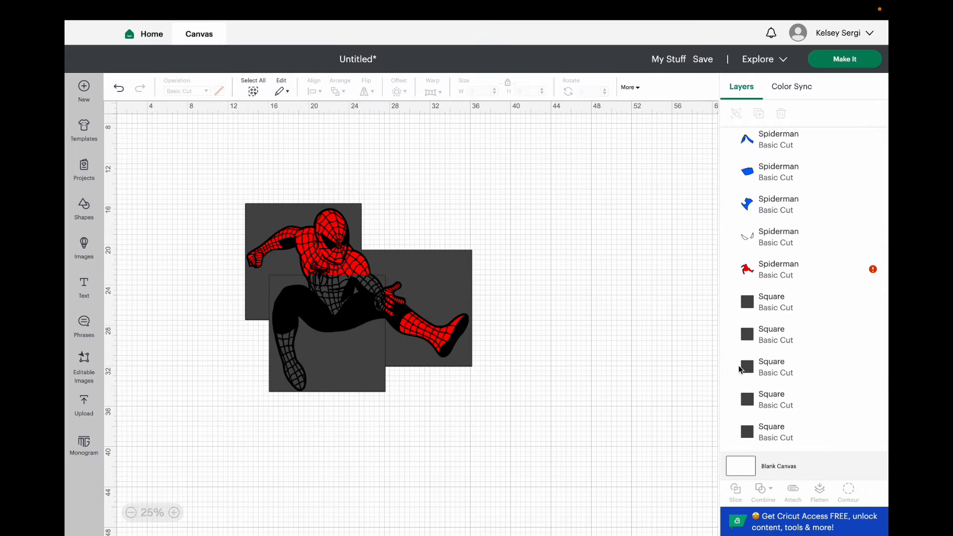
Delete the dark gray overlap piece and the leftover cut-out square from the slice, keeping both black outline pieces.
{"action": "scroll", "coordinate": [749, 298], "scroll_direction": "up", "scroll_amount": 8}
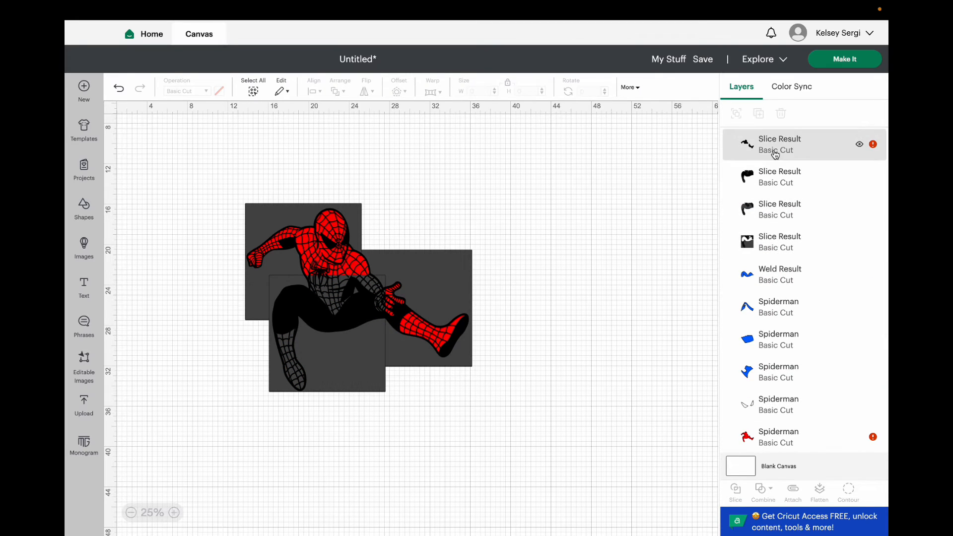
{"action": "left_click", "coordinate": [775, 155]}
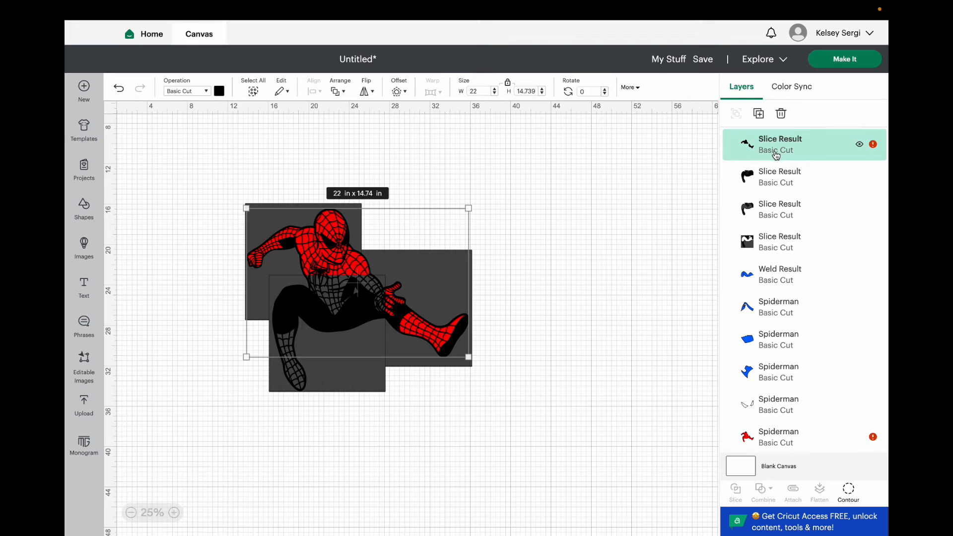
{"action": "left_click", "coordinate": [776, 182]}
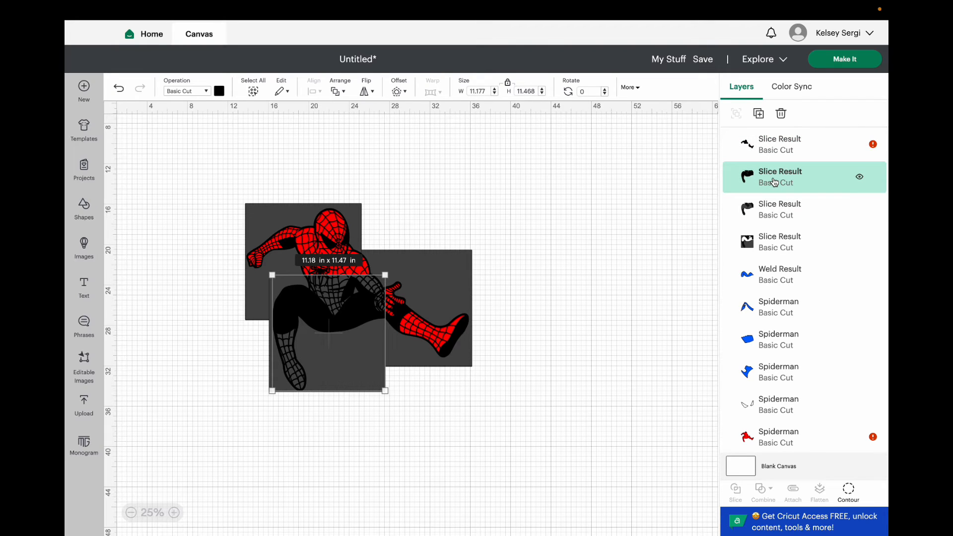
{"action": "left_click", "coordinate": [760, 210]}
{"action": "key", "text": "Delete"}
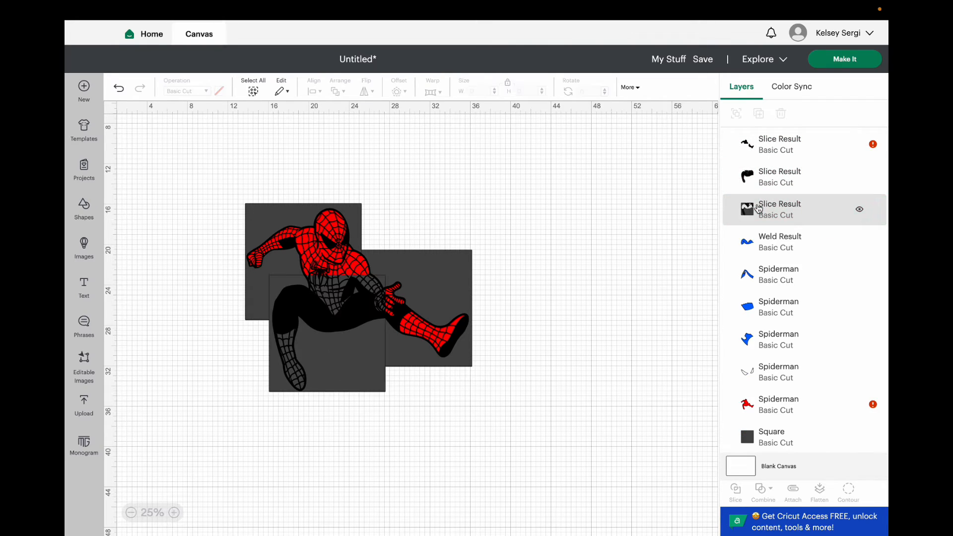
{"action": "left_click", "coordinate": [759, 209]}
{"action": "key", "text": "Delete"}
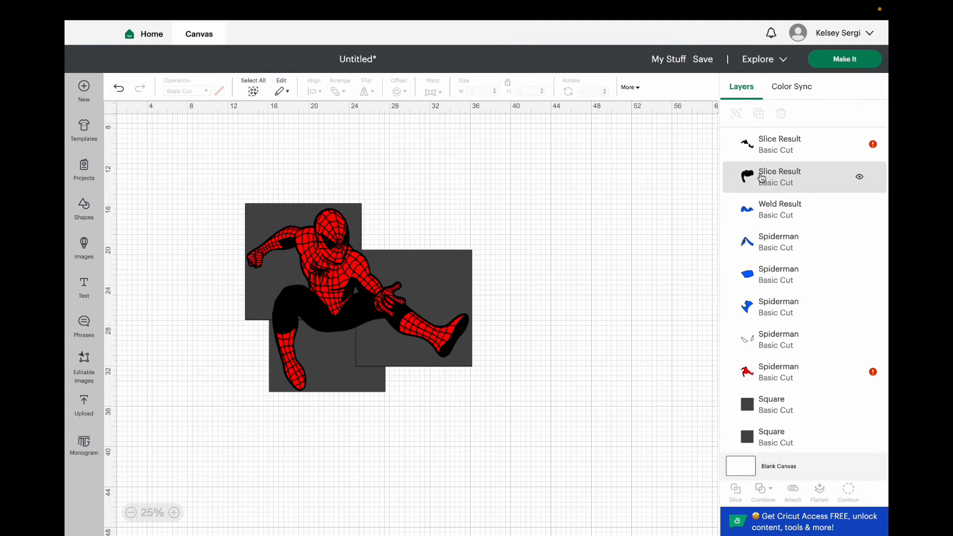
{"action": "left_click", "coordinate": [769, 142]}
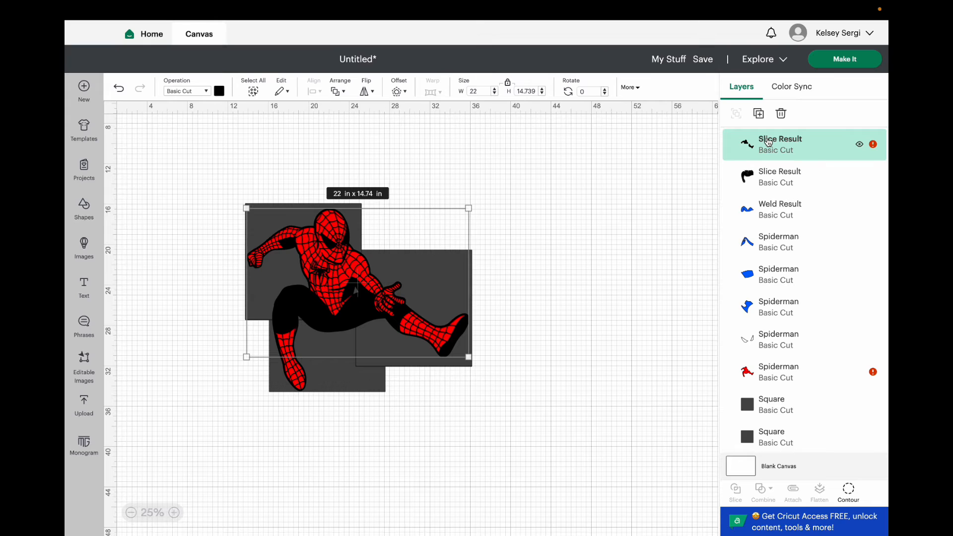
{"action": "key", "text": "ctrl+z"}
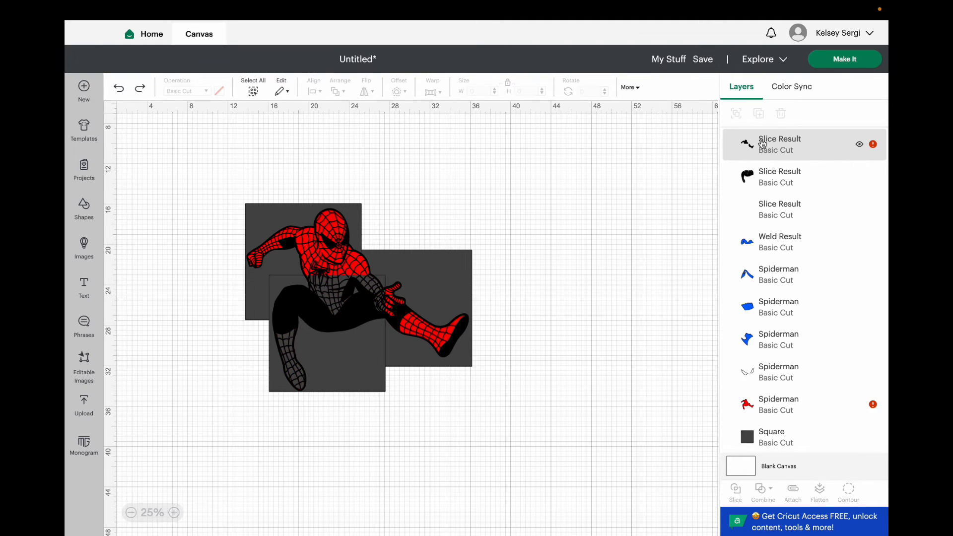
{"action": "key", "text": "ctrl+z"}
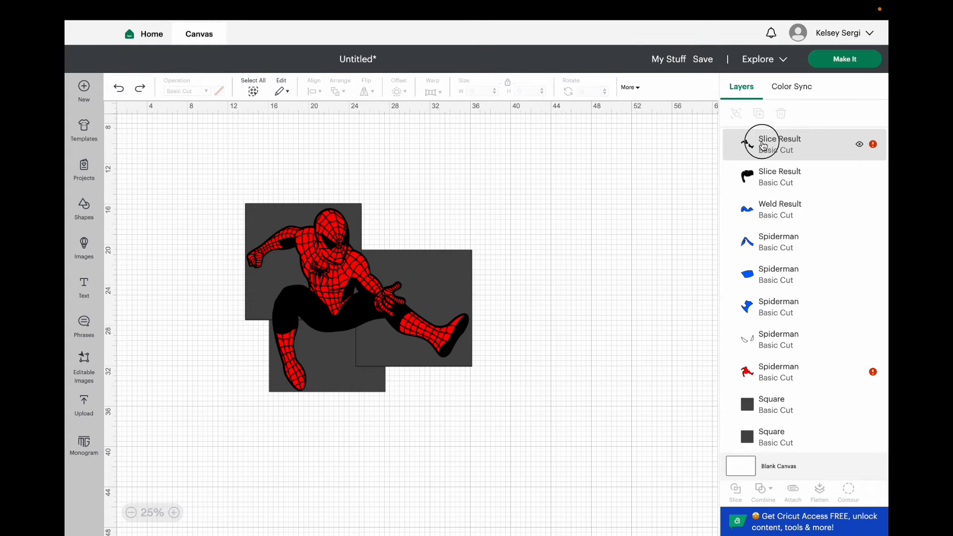
Slice the larger remaining black outline piece with the square behind the head and bent arm.
{"action": "left_click", "coordinate": [764, 145]}
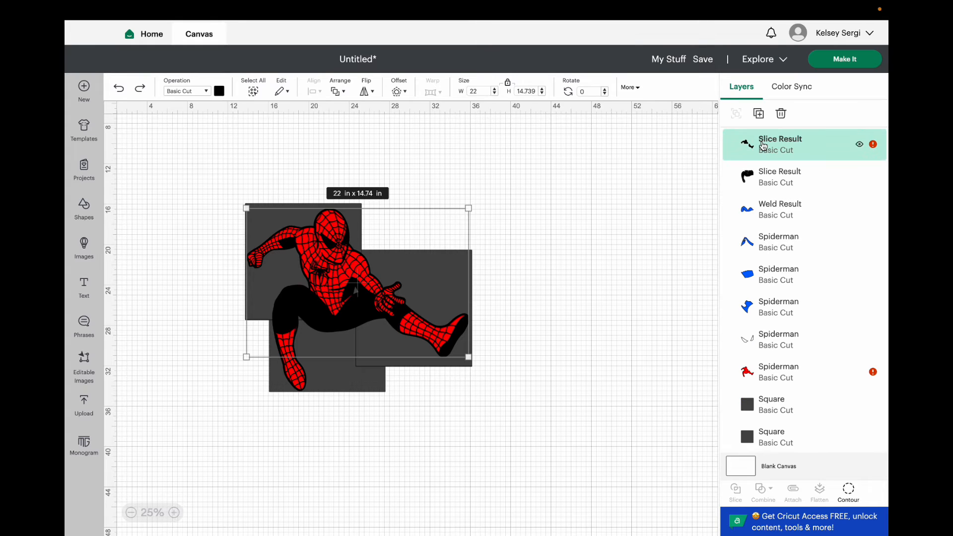
{"action": "left_click", "coordinate": [756, 413], "text": "shift"}
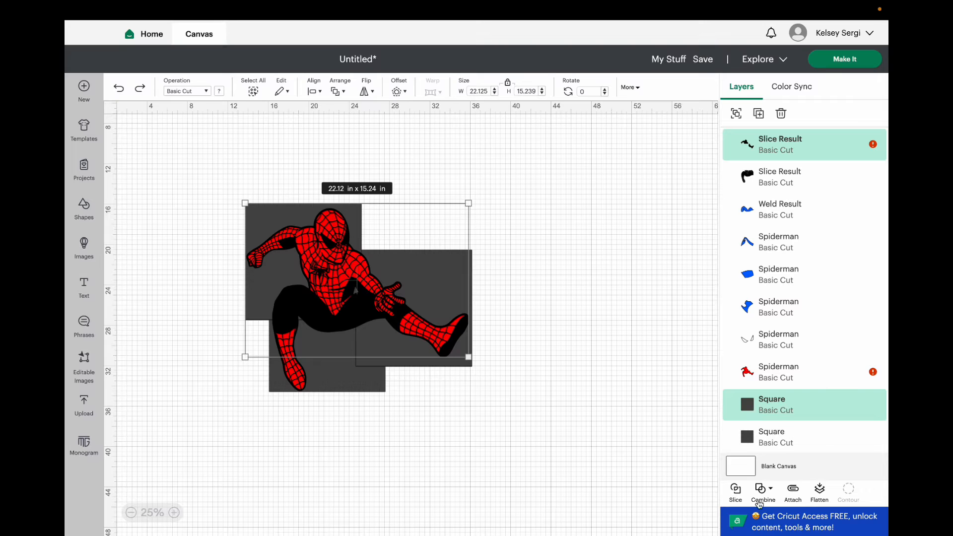
{"action": "left_click", "coordinate": [737, 491]}
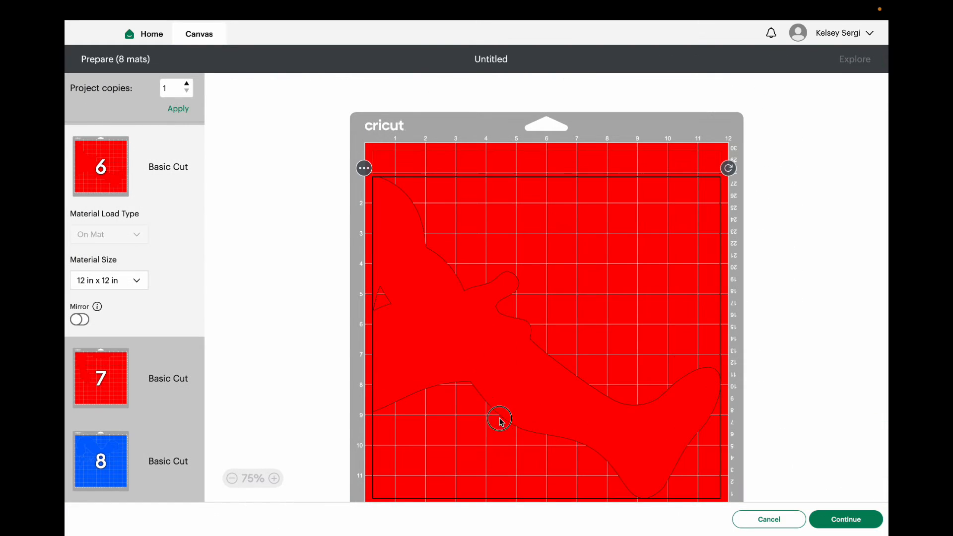
Move the red lower-leg pieces from mat 7 onto red mat 6.
{"action": "left_click", "coordinate": [101, 364]}
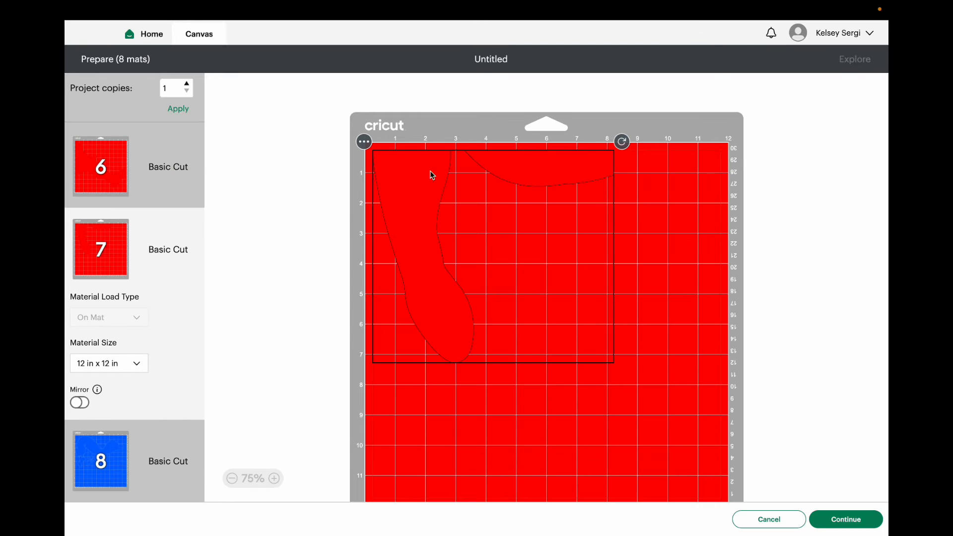
{"action": "left_click", "coordinate": [366, 142]}
{"action": "left_click", "coordinate": [365, 165]}
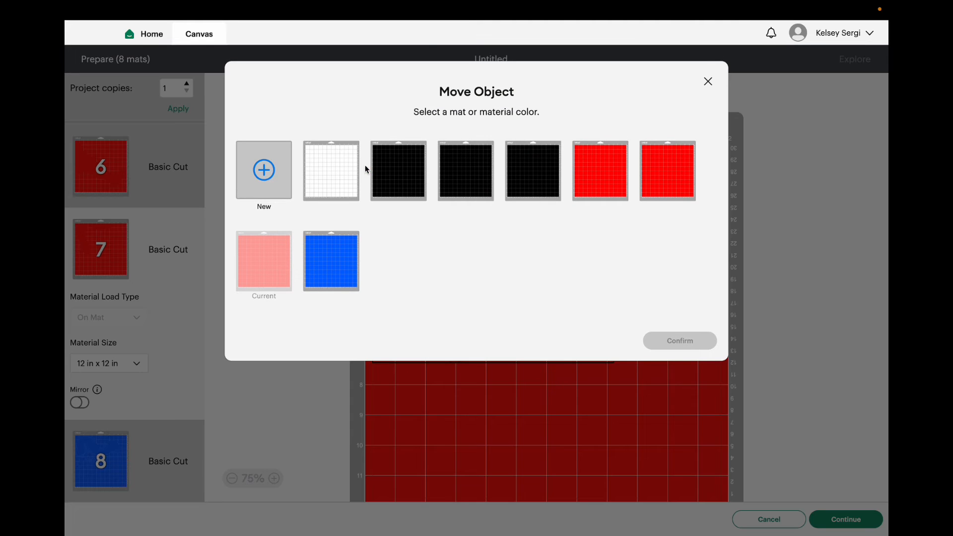
{"action": "left_click", "coordinate": [686, 167]}
{"action": "left_click", "coordinate": [671, 347]}
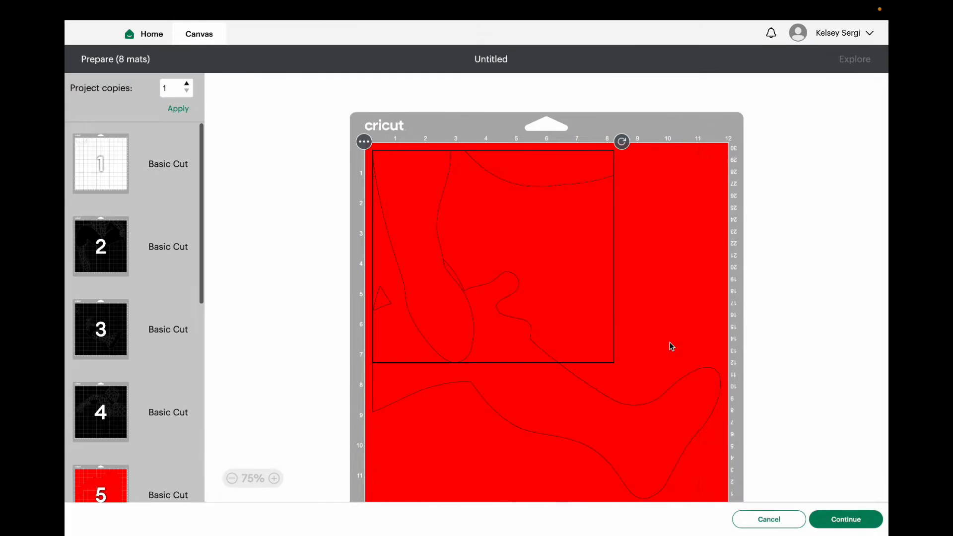
Rotate the moved red leg pieces and fit them into the empty area above the extended leg on mat 6.
{"action": "left_click_drag", "start_coordinate": [568, 213], "coordinate": [614, 271]}
{"action": "left_click_drag", "start_coordinate": [621, 217], "coordinate": [626, 216]}
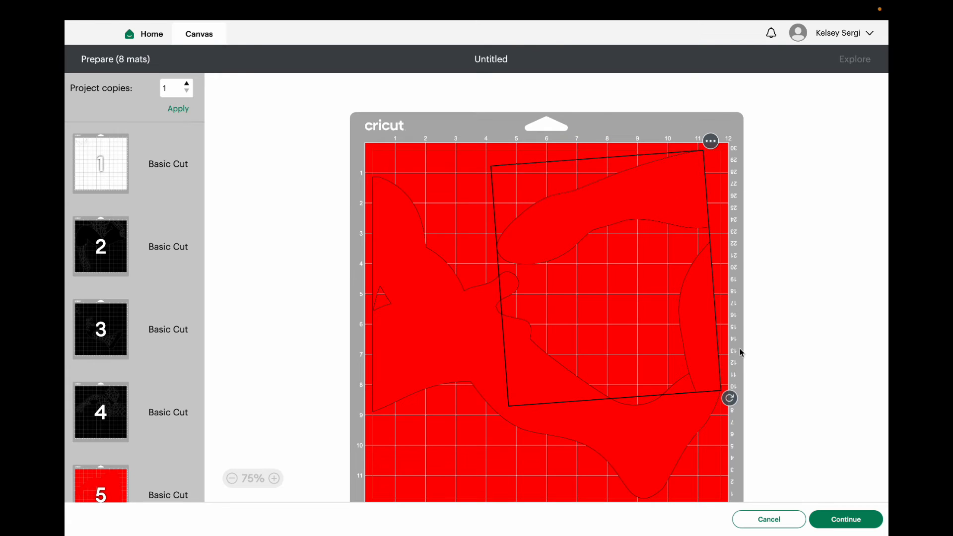
{"action": "left_click_drag", "start_coordinate": [726, 400], "coordinate": [650, 441]}
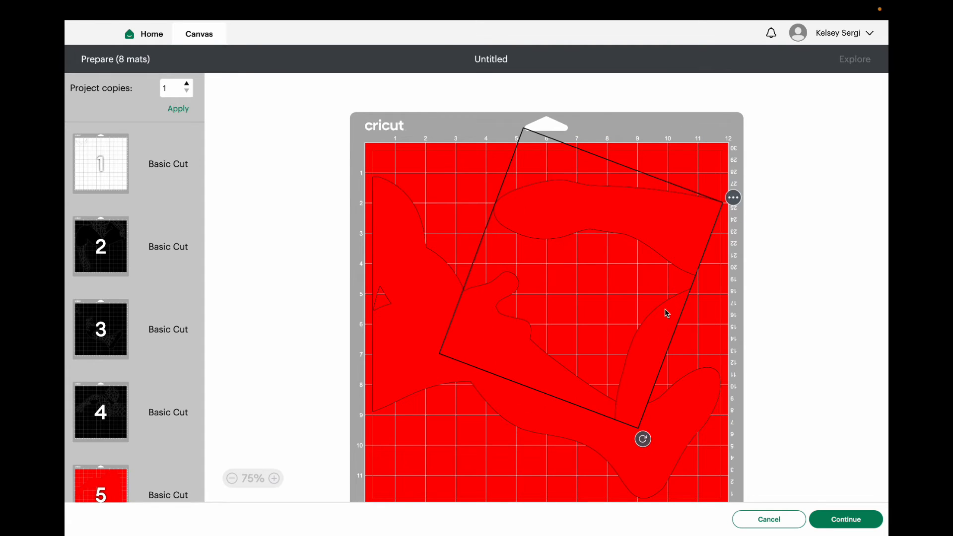
{"action": "left_click_drag", "start_coordinate": [667, 313], "coordinate": [665, 267]}
{"action": "left_click", "coordinate": [752, 327]}
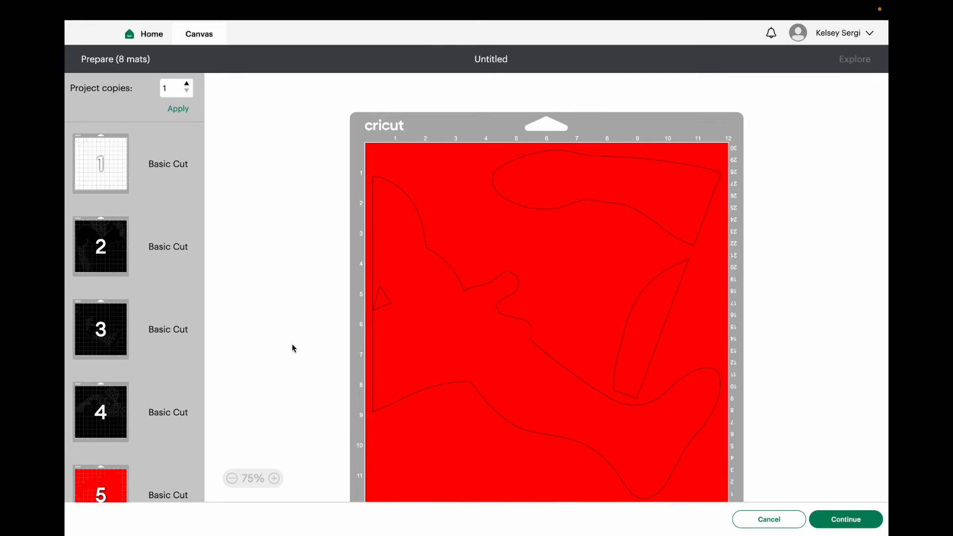
Review how the pieces are laid out on the red, blue, white and black mats.
{"action": "scroll", "coordinate": [119, 354], "scroll_direction": "down", "scroll_amount": 8}
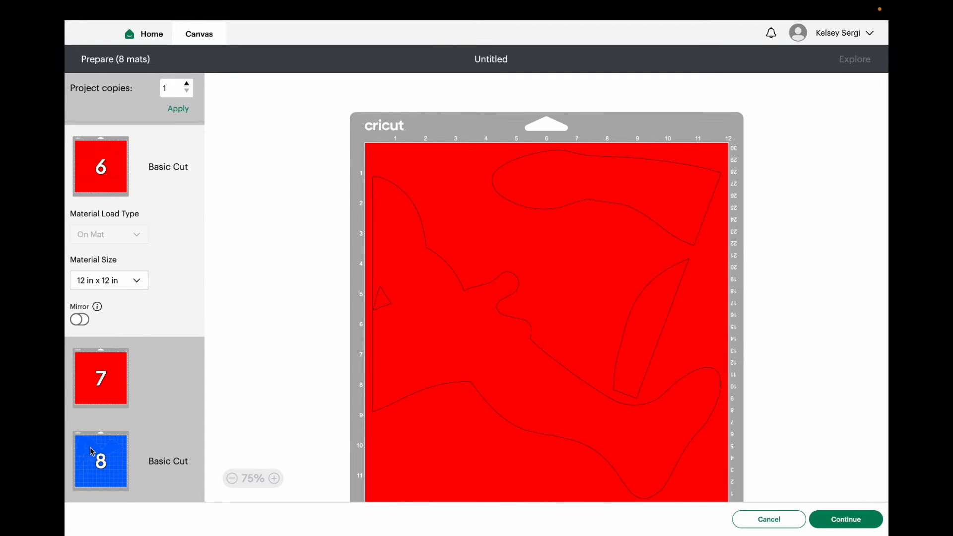
{"action": "scroll", "coordinate": [91, 448], "scroll_direction": "up", "scroll_amount": 5}
{"action": "left_click", "coordinate": [106, 232]}
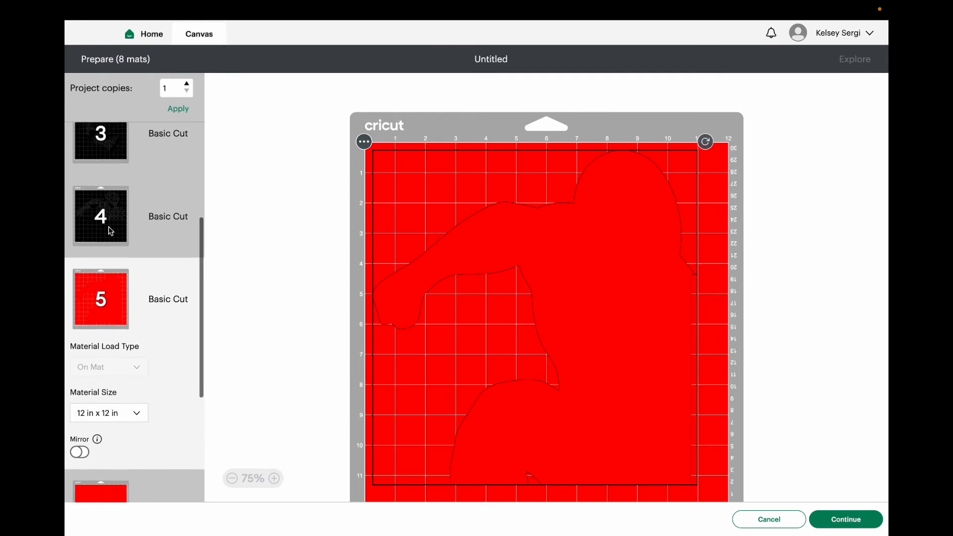
{"action": "scroll", "coordinate": [110, 232], "scroll_direction": "down", "scroll_amount": 4}
{"action": "left_click", "coordinate": [103, 453]}
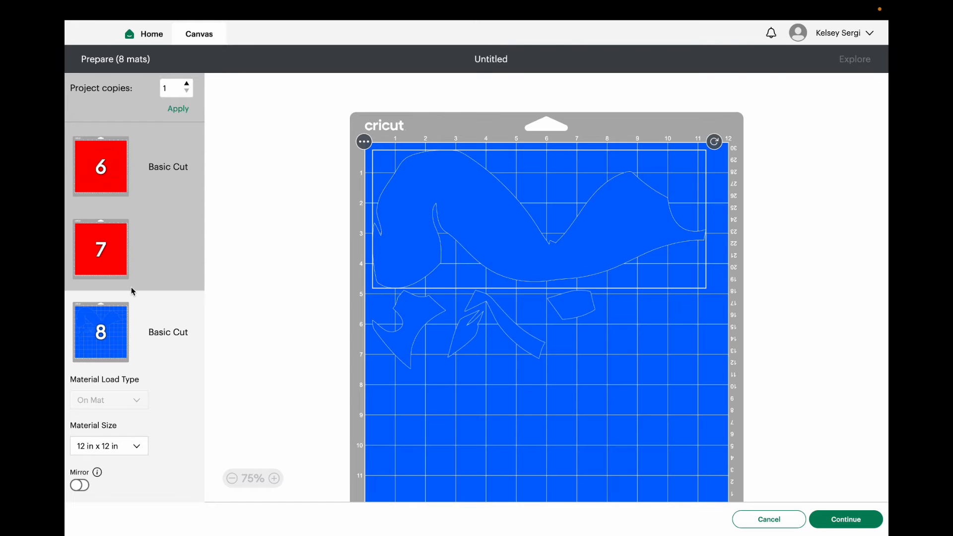
{"action": "scroll", "coordinate": [131, 287], "scroll_direction": "up", "scroll_amount": 8}
{"action": "left_click", "coordinate": [108, 156]}
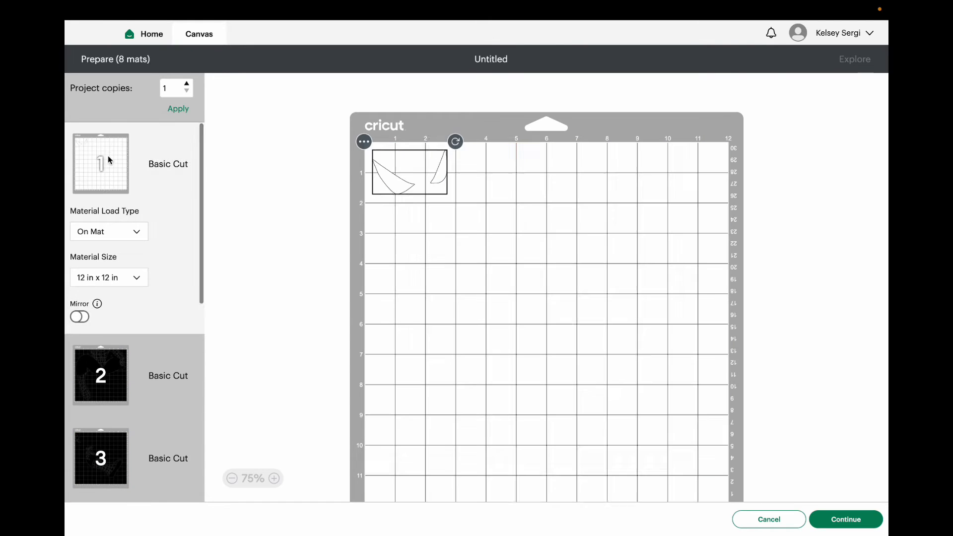
{"action": "left_click", "coordinate": [101, 380]}
{"action": "scroll", "coordinate": [97, 372], "scroll_direction": "down", "scroll_amount": 4}
{"action": "left_click", "coordinate": [104, 250]}
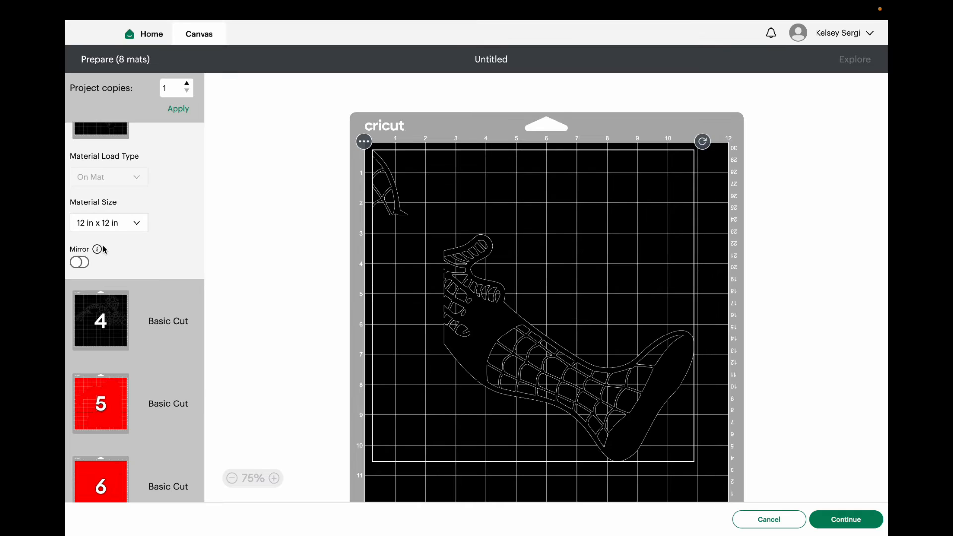
Move the black head, arm and upper-torso outline from mat 4 onto black mat 2.
{"action": "scroll", "coordinate": [104, 250], "scroll_direction": "down", "scroll_amount": 1}
{"action": "left_click", "coordinate": [104, 251]}
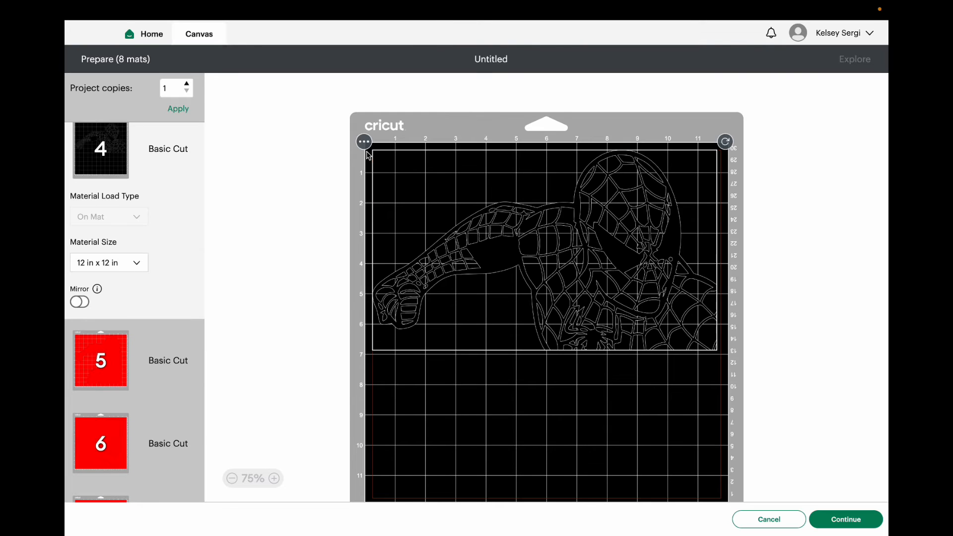
{"action": "left_click", "coordinate": [363, 166]}
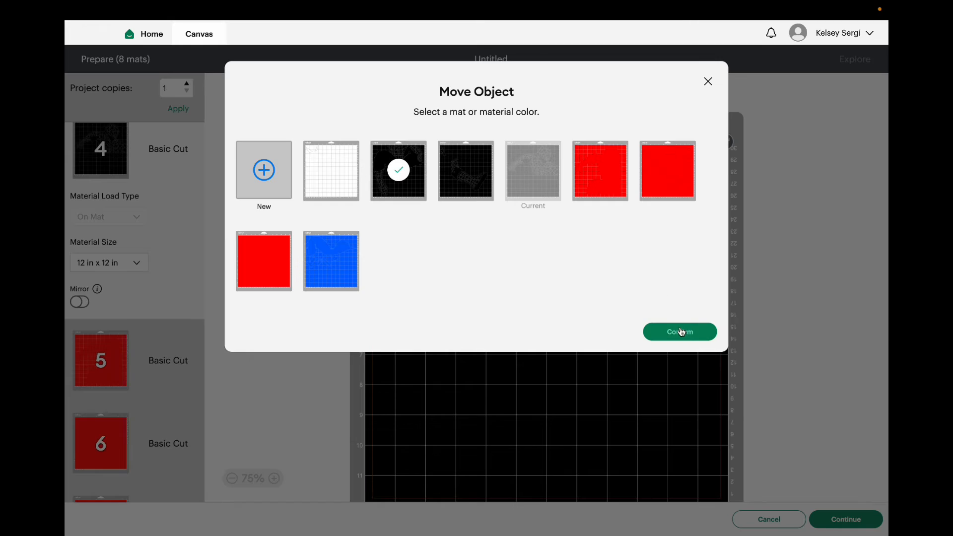
{"action": "left_click", "coordinate": [681, 332]}
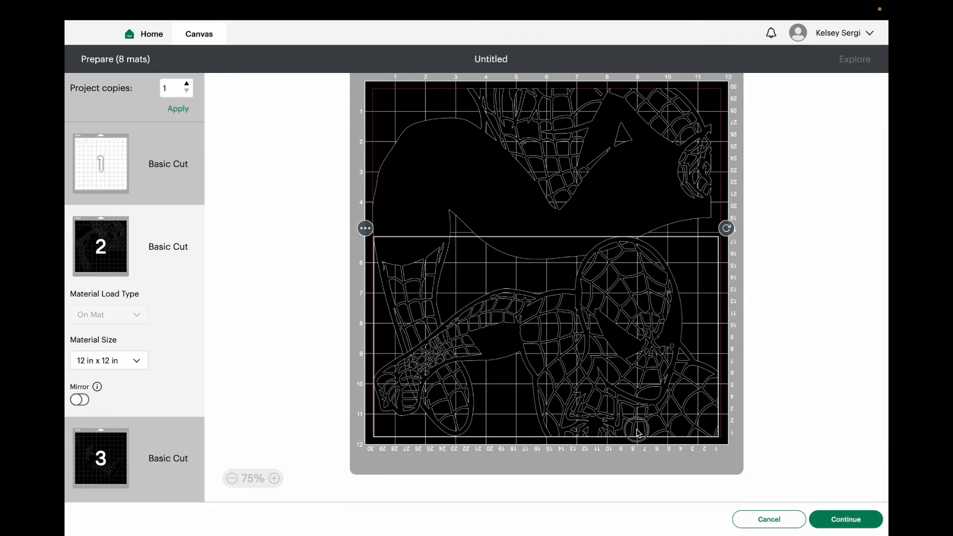